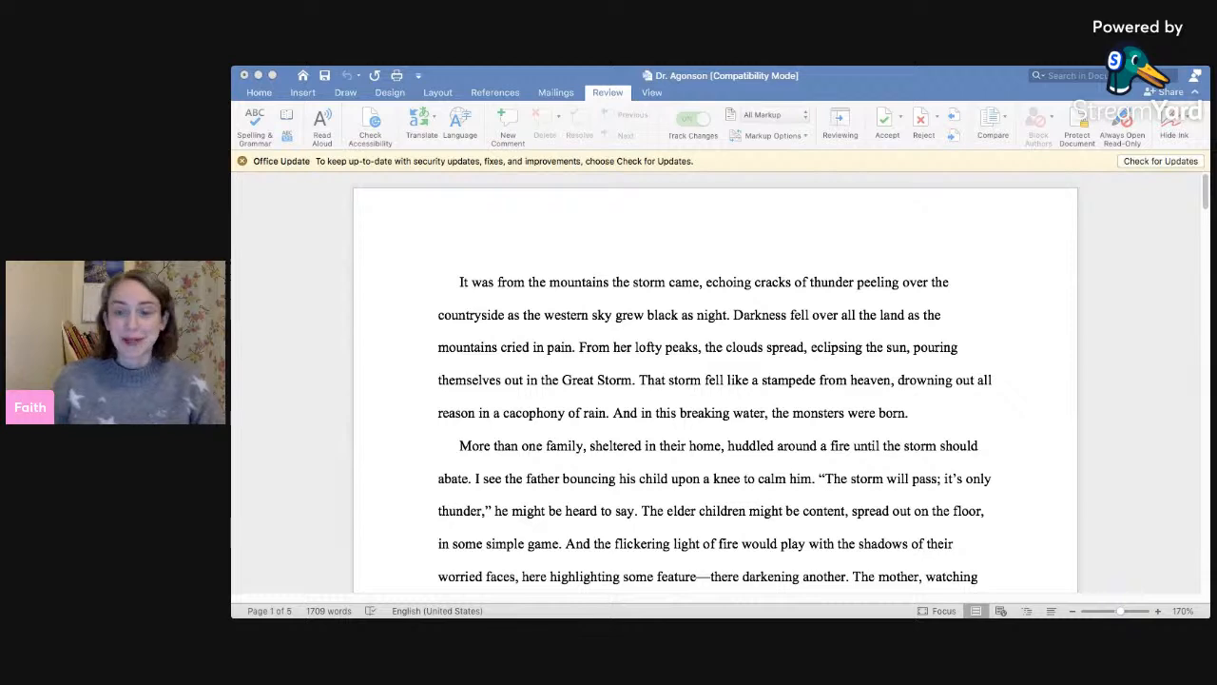
pyautogui.press('super+Tab')
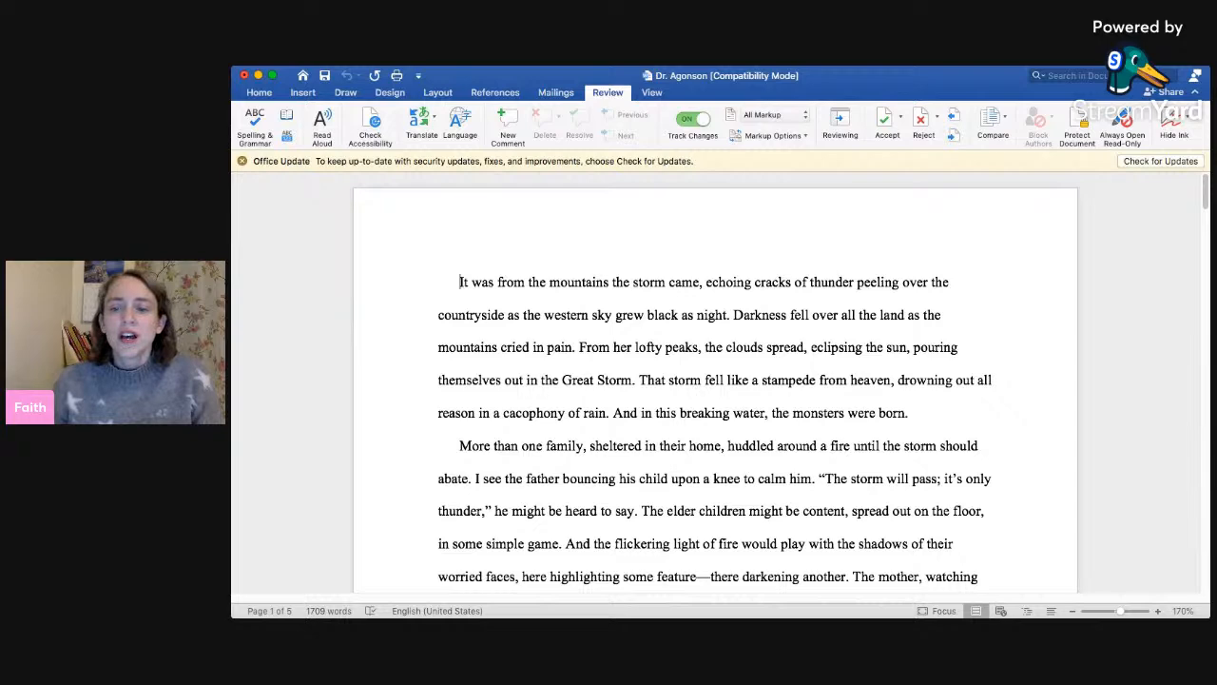
pyautogui.press('super+Tab')
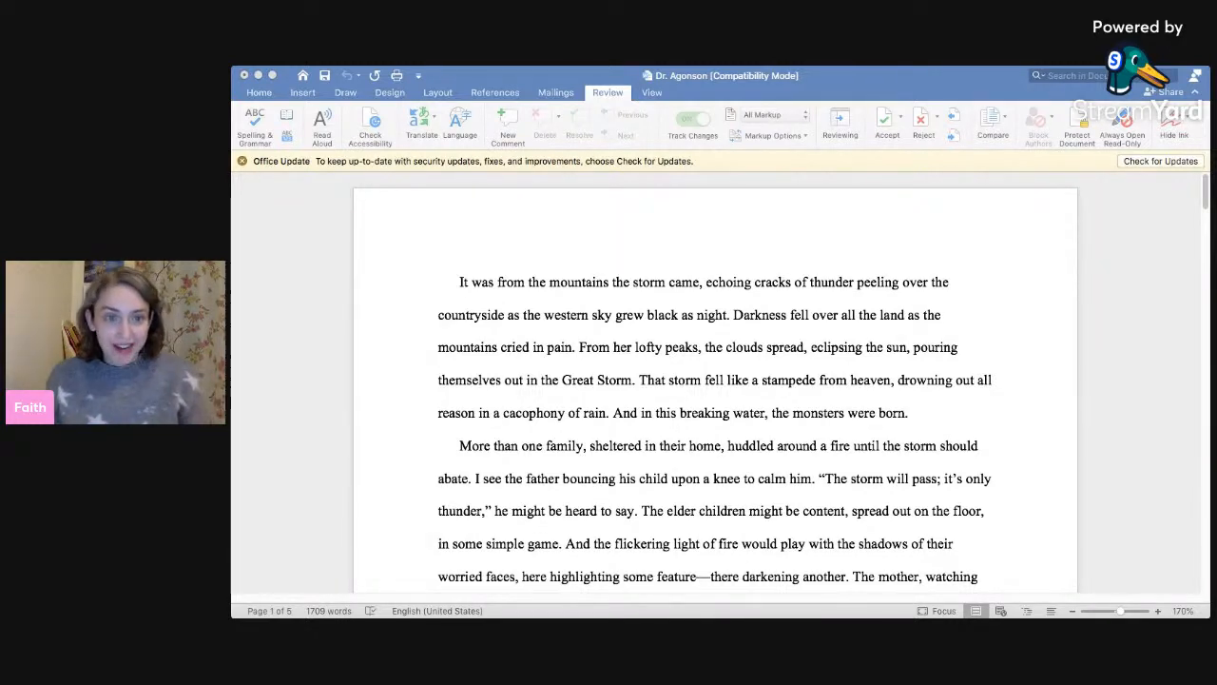
# - Replace "It was from" with "The storm came from" at the story's start and delete "the storm came" after "the mountains"
pyautogui.click(756, 461)
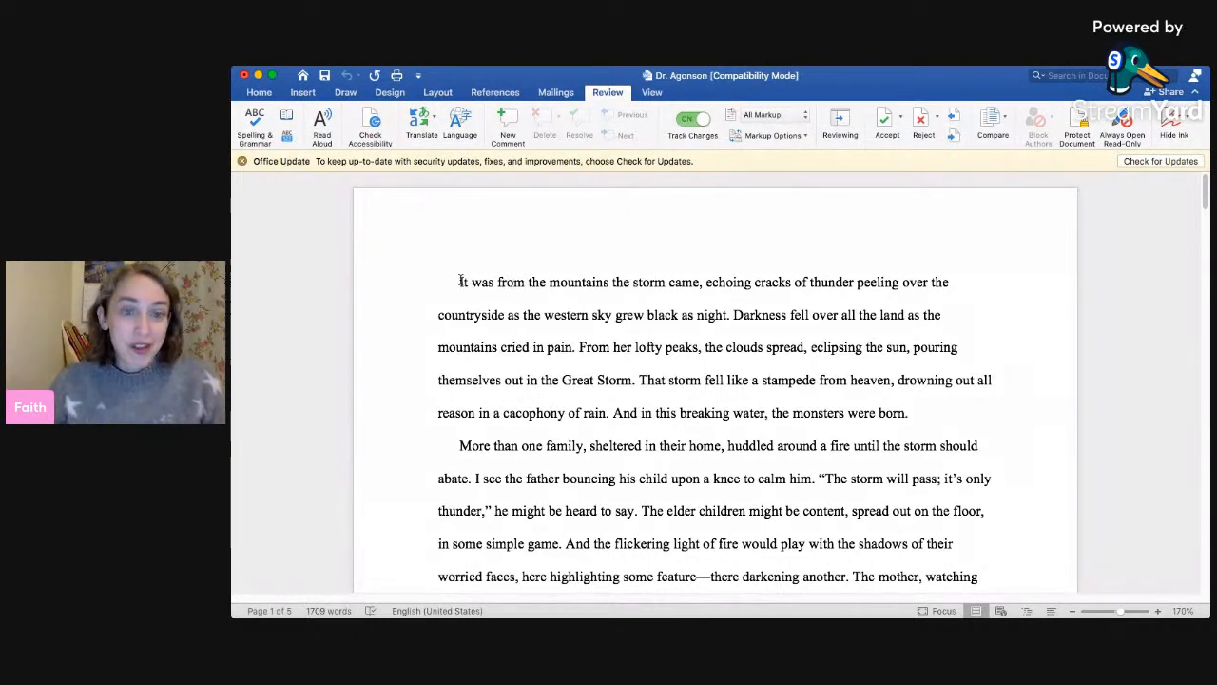
pyautogui.moveTo(459, 283); pyautogui.dragTo(510, 282)
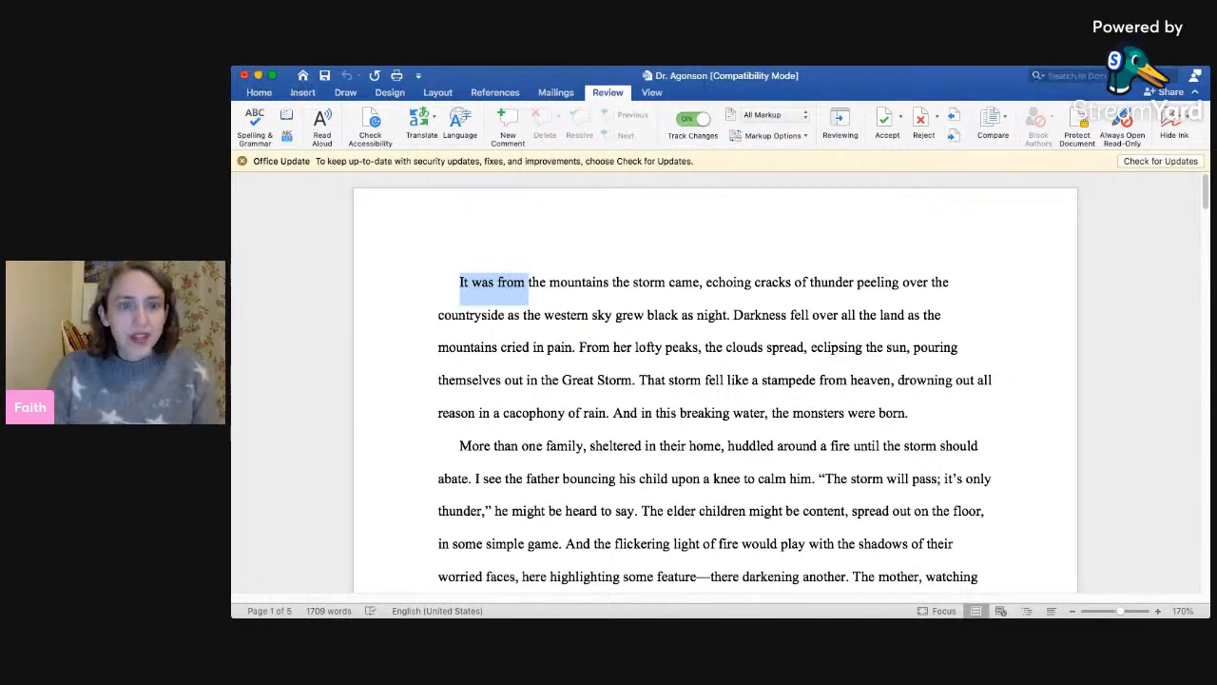
pyautogui.write('The storm came f')
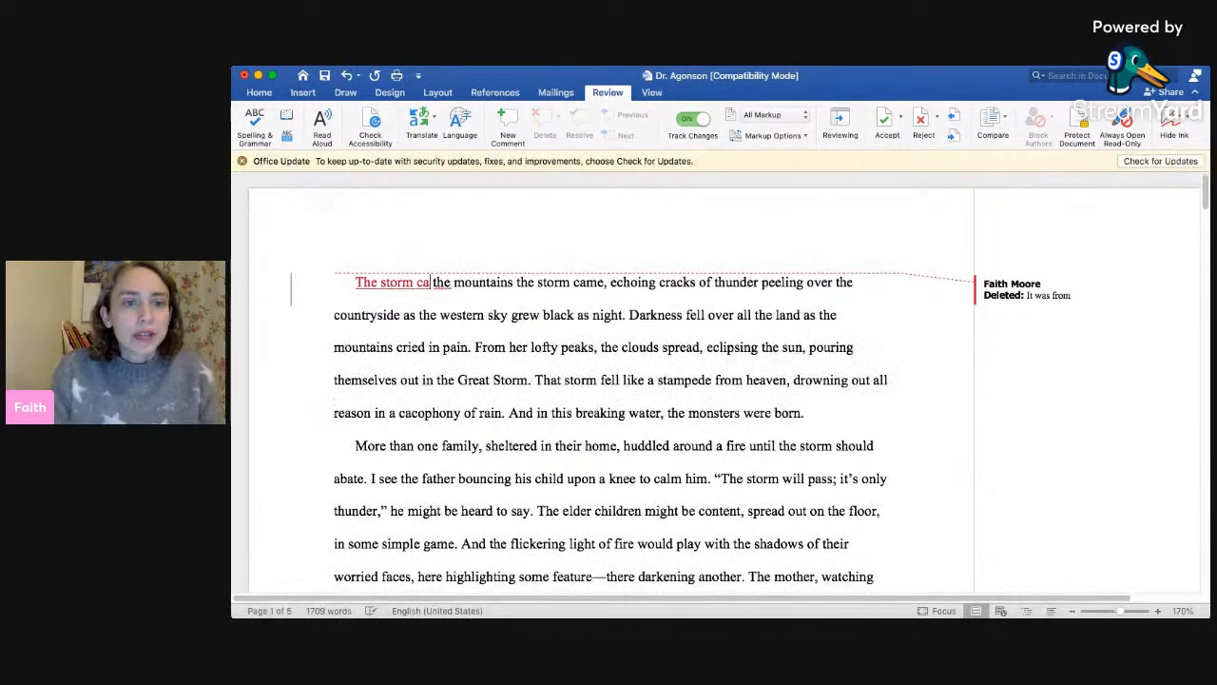
pyautogui.write('rom')
pyautogui.moveTo(564, 283); pyautogui.dragTo(650, 285)
pyautogui.press('BackSpace')
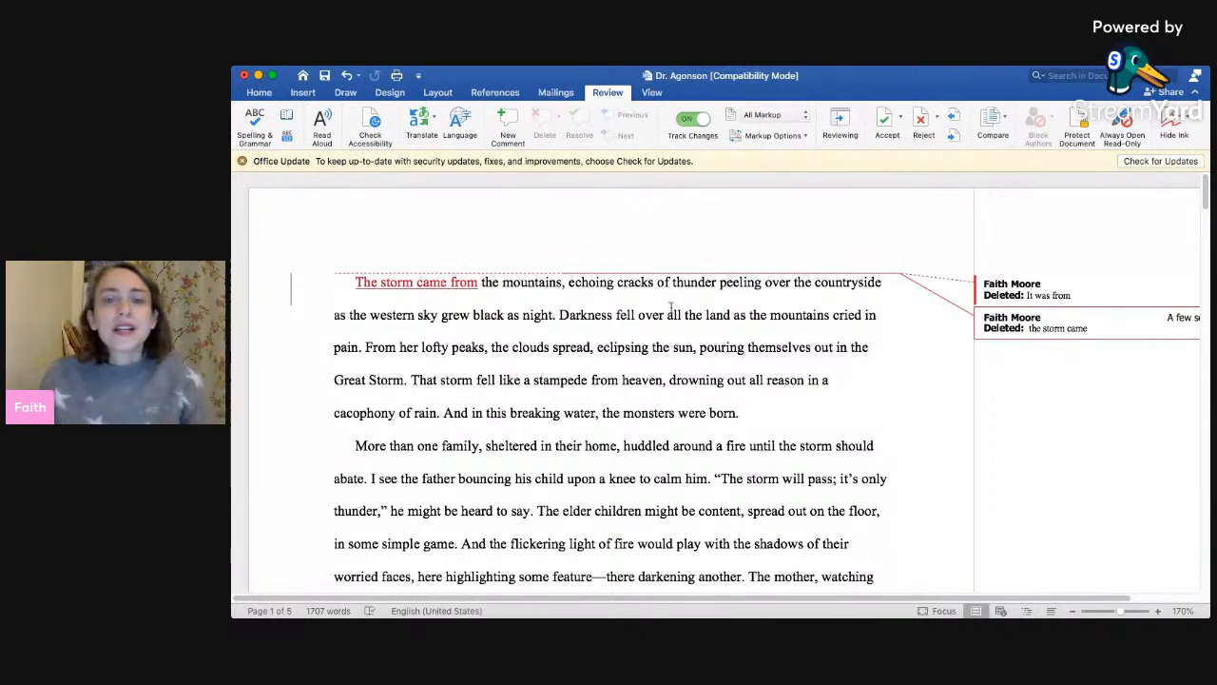
# - Correct "peeling" to "pealing" and split the opening sentence after "mountains" with a period, capitalizing "Echoing"
pyautogui.doubleClick(736, 283)
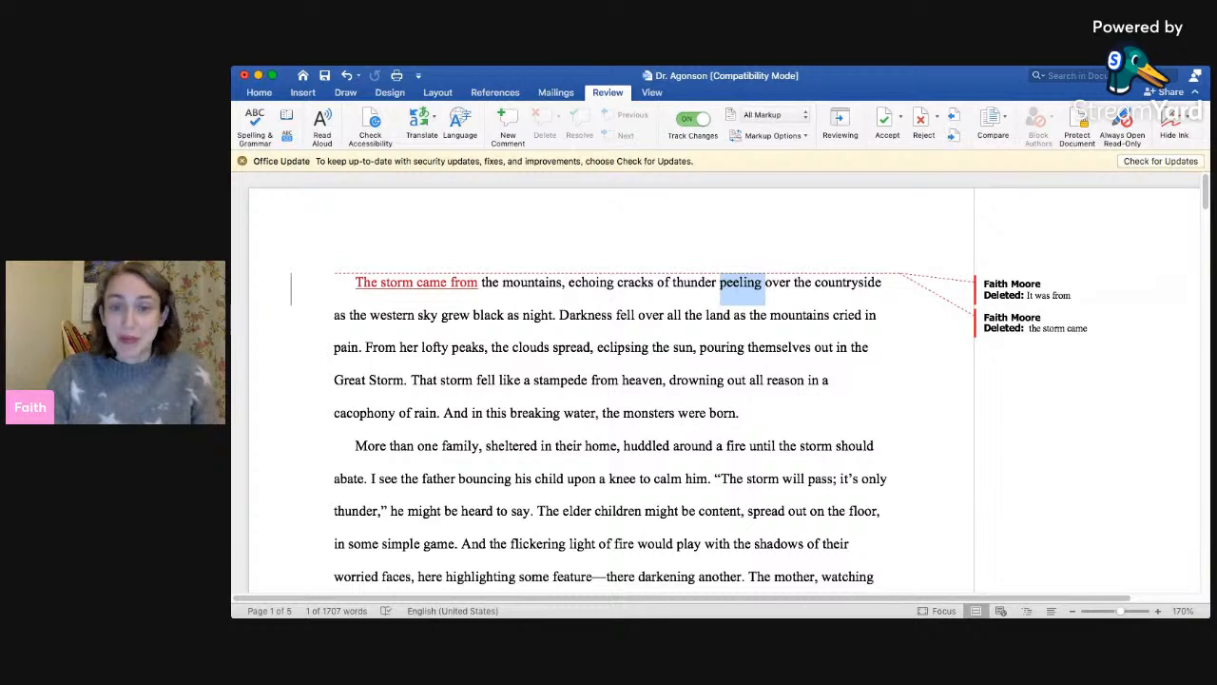
pyautogui.write('pealing')
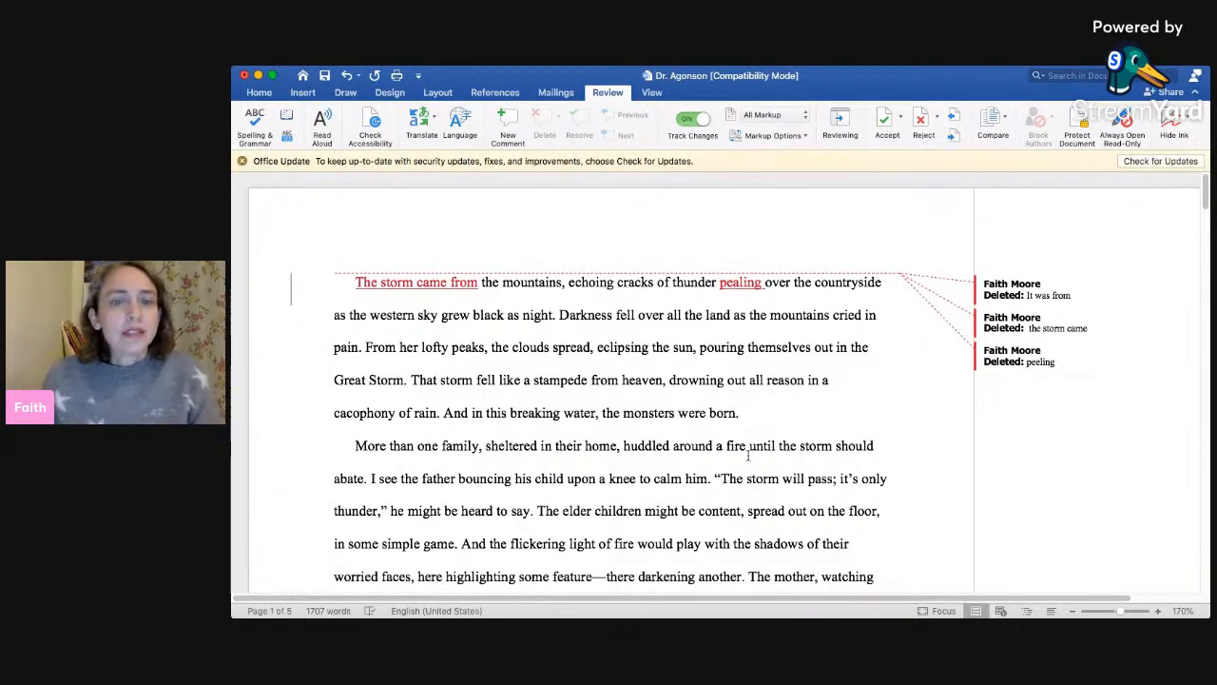
pyautogui.click(567, 285)
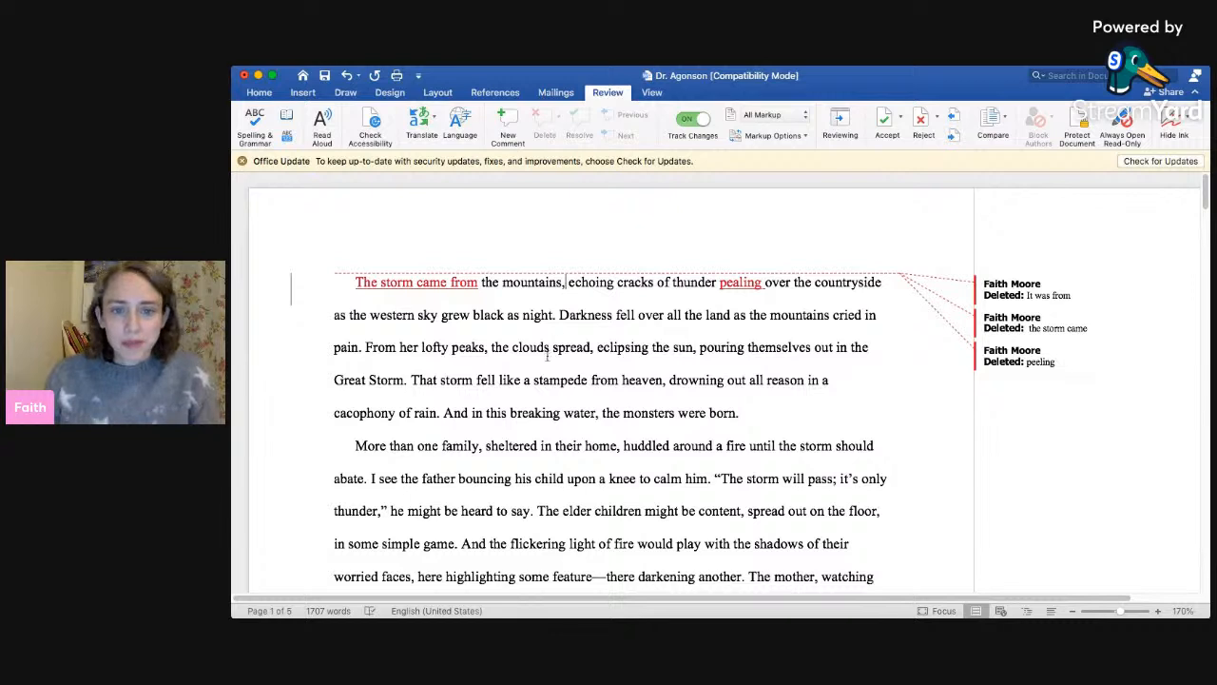
pyautogui.press('BackSpace')
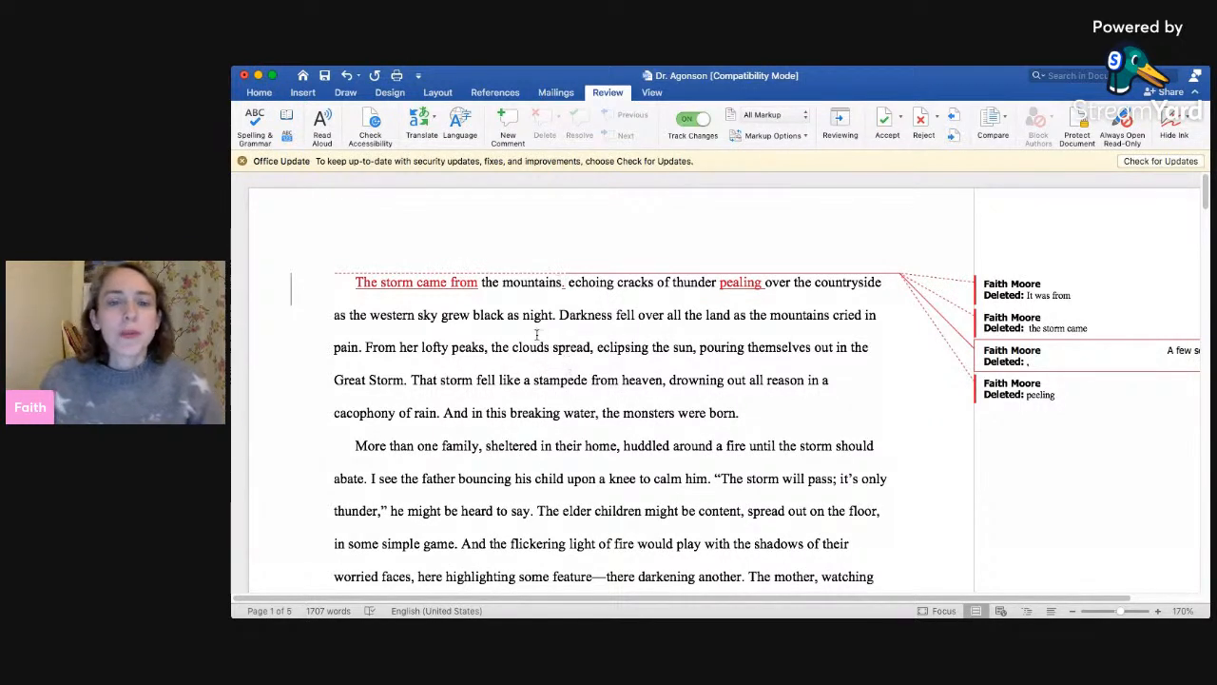
pyautogui.click(575, 283)
pyautogui.press('BackSpace')
pyautogui.write('E')
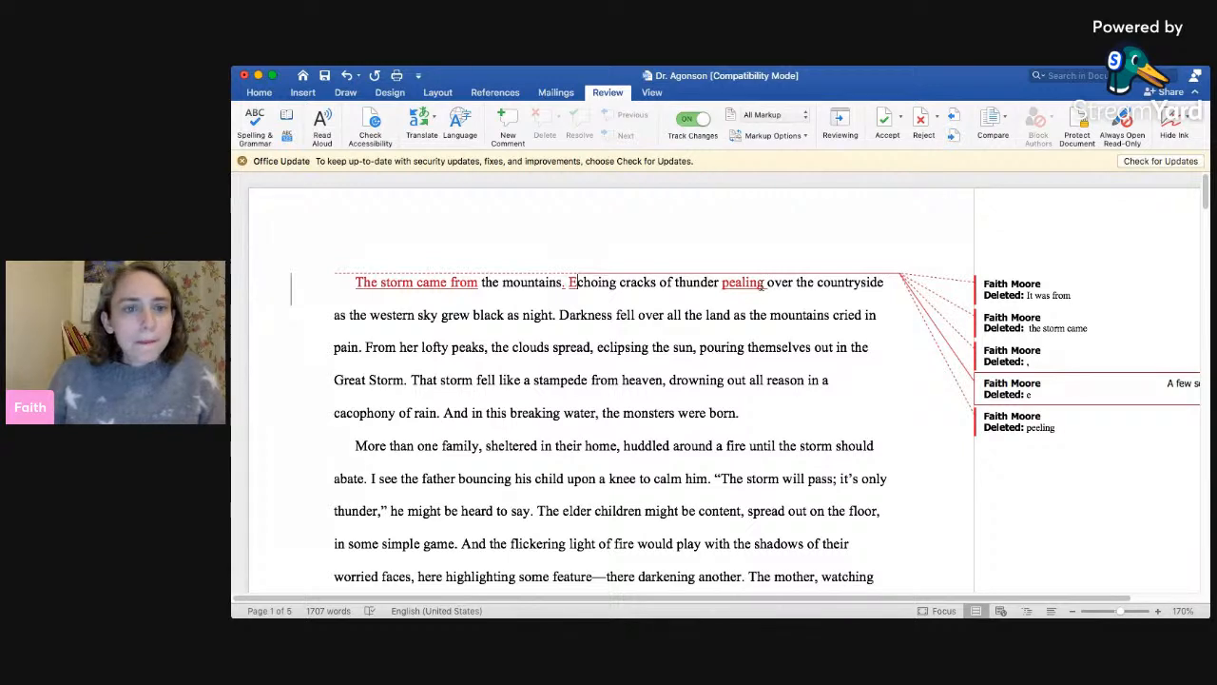
# - Change "pealing" to "pealed" in the sentence about the cracks of thunder
pyautogui.click(763, 285)
pyautogui.press('BackSpace')
pyautogui.press('BackSpace')
pyautogui.press('BackSpace')
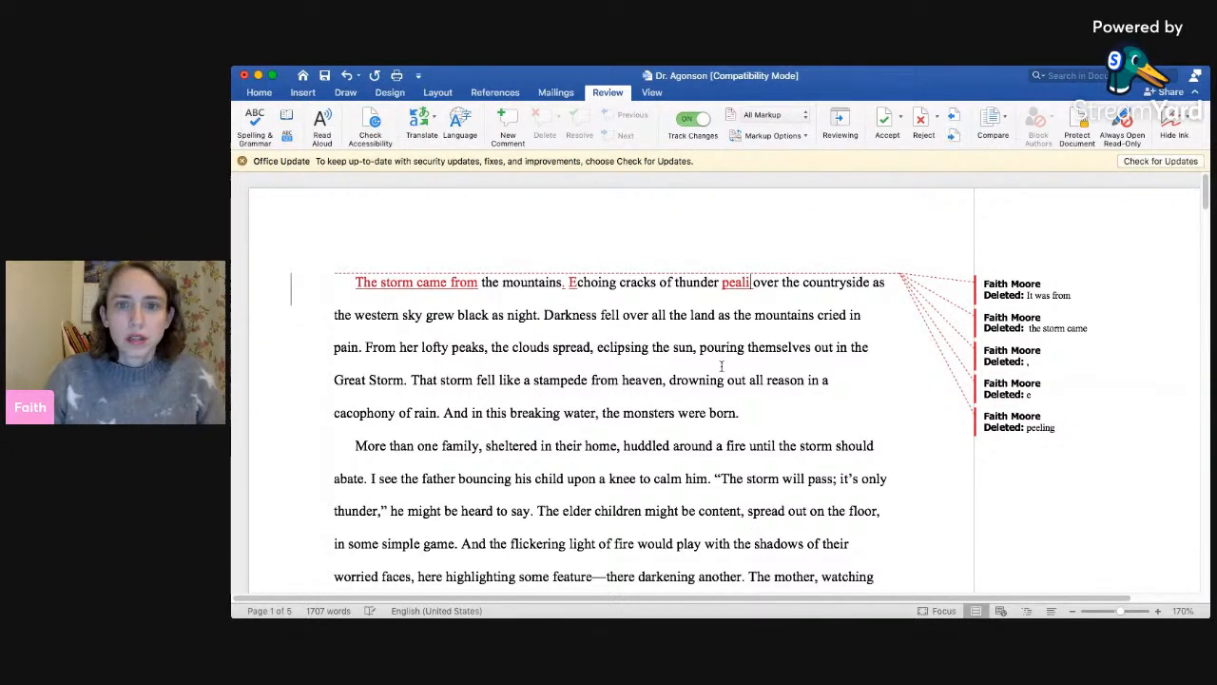
pyautogui.write('ed')
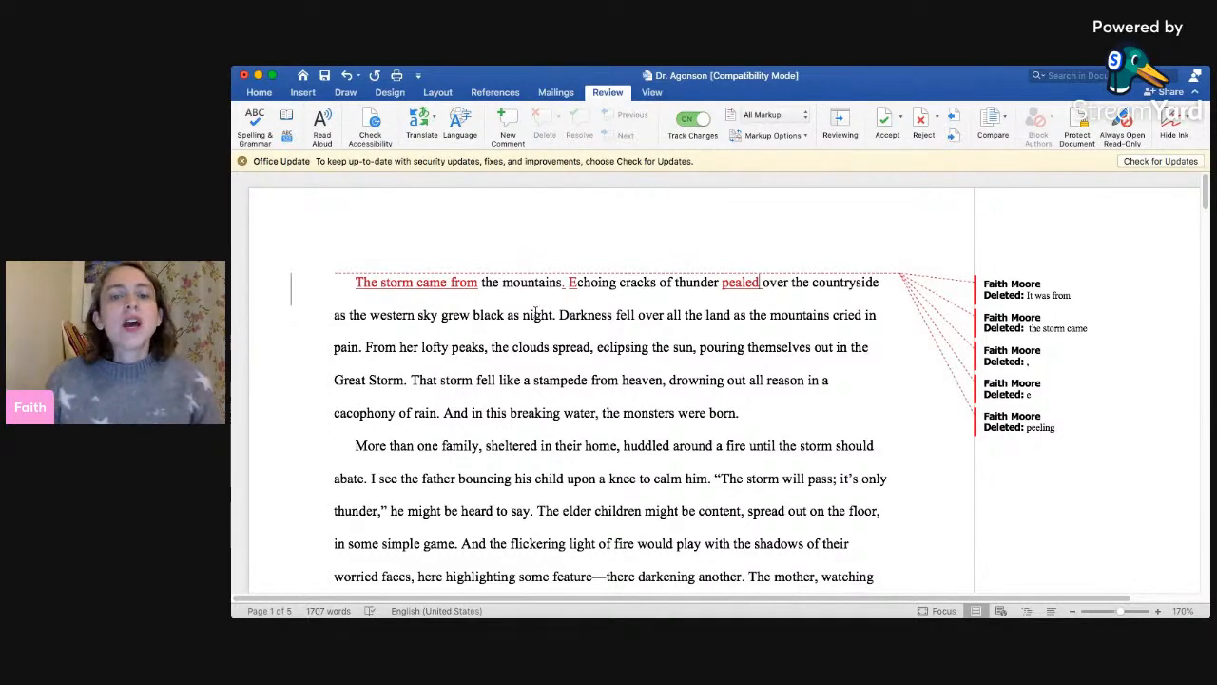
# - Delete the word "all" from "Darkness fell over all the land" in the first paragraph
pyautogui.scroll(-1, 563, 371)
pyautogui.scroll(-2, 563, 370)
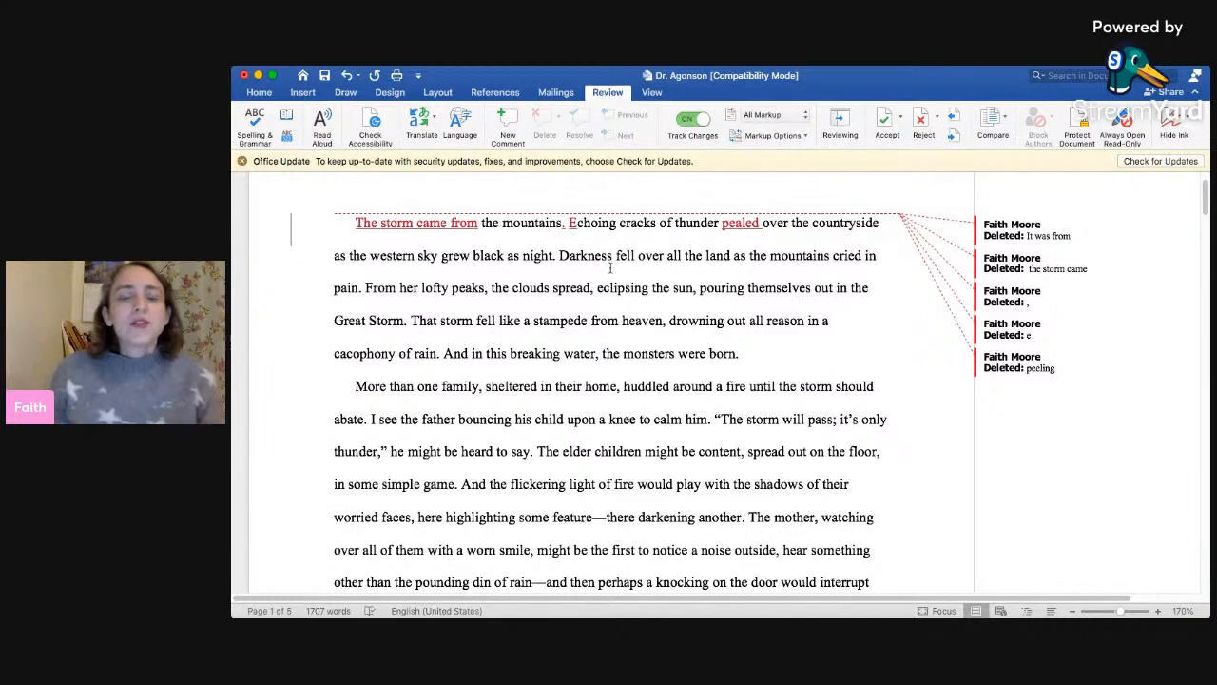
pyautogui.doubleClick(675, 261)
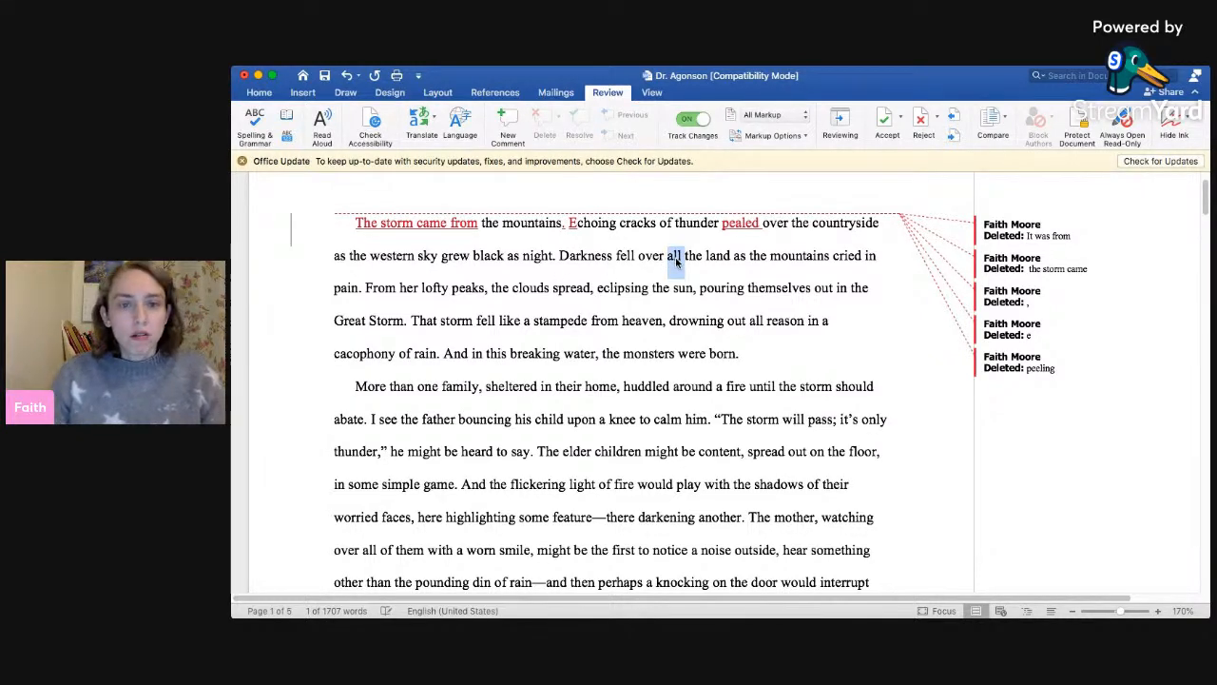
pyautogui.press('BackSpace')
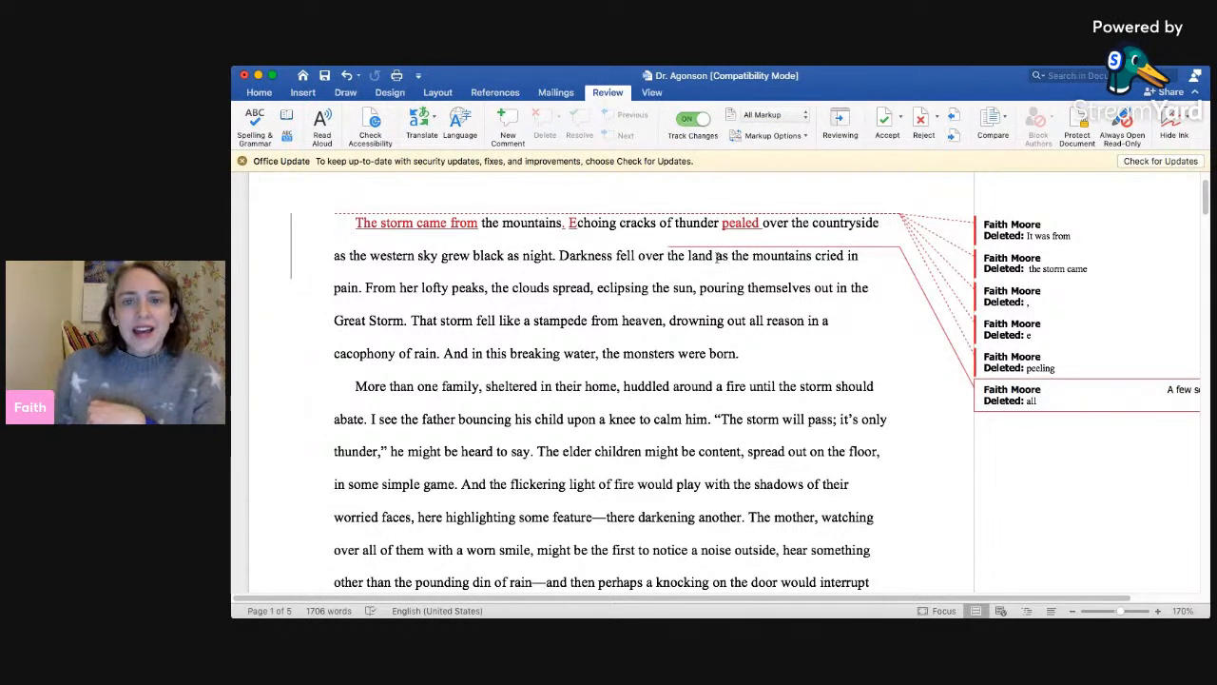
# - Replace "as" with "and" before "the mountains cried in pain" and "her" with "their" before "lofty peaks"
pyautogui.doubleClick(720, 256)
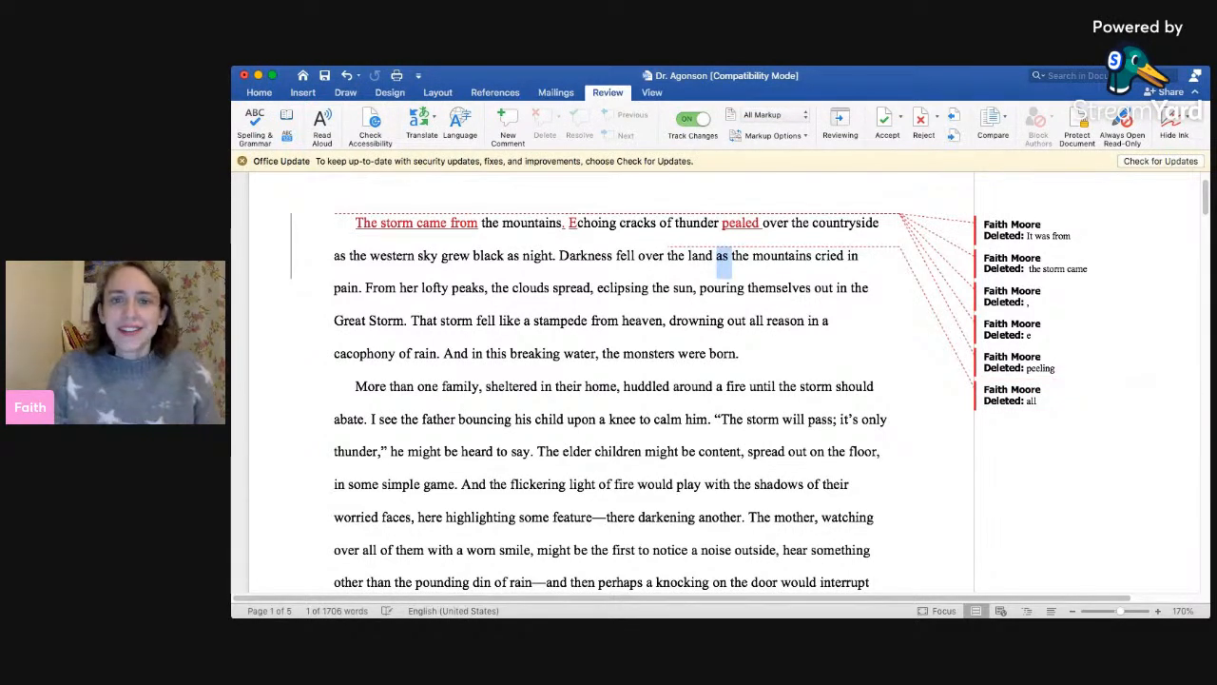
pyautogui.write('and')
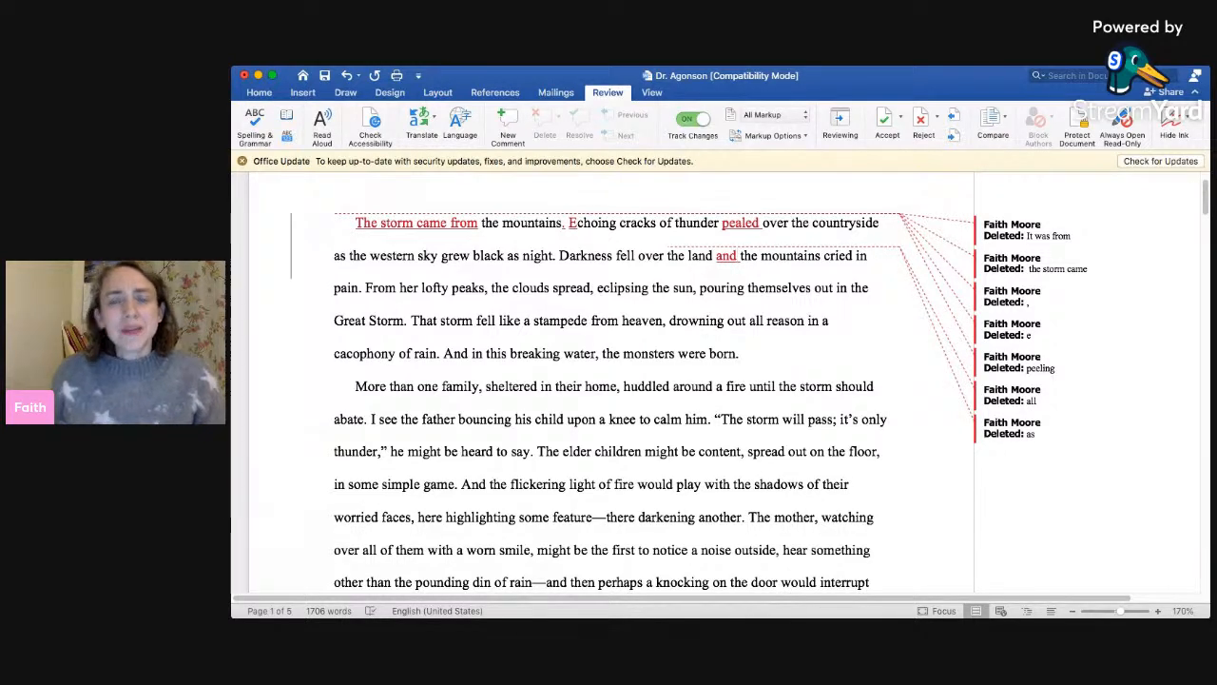
pyautogui.press('BackSpace')
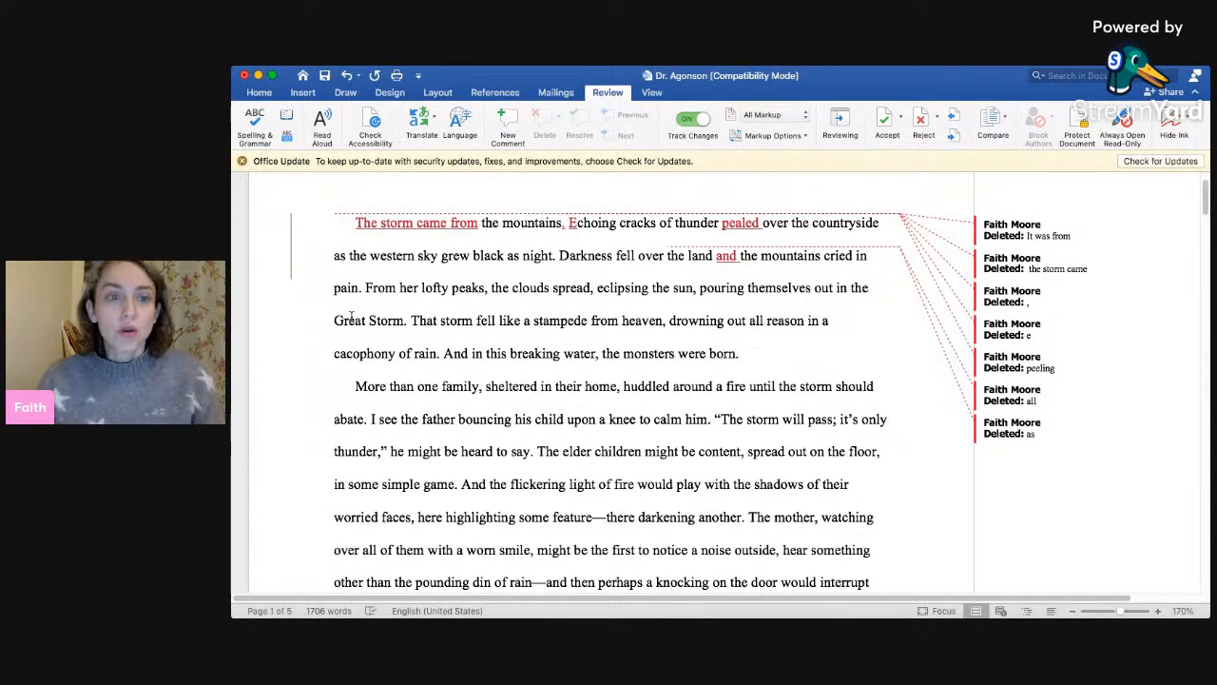
pyautogui.doubleClick(409, 287)
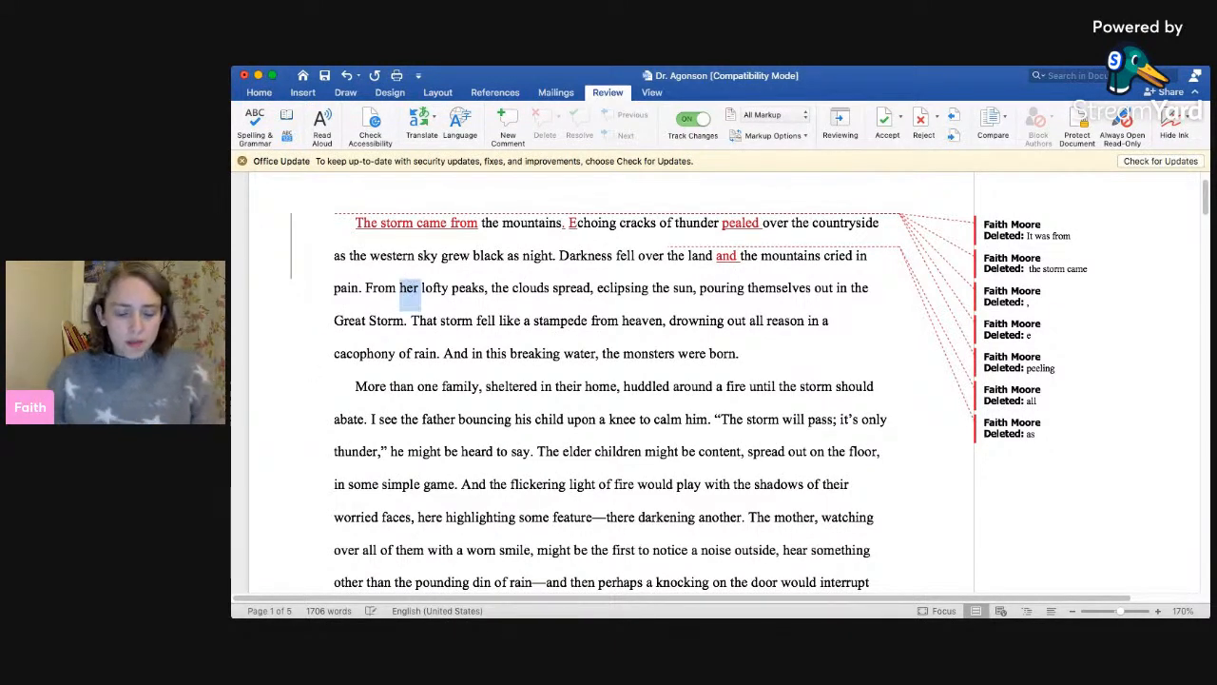
pyautogui.write('their')
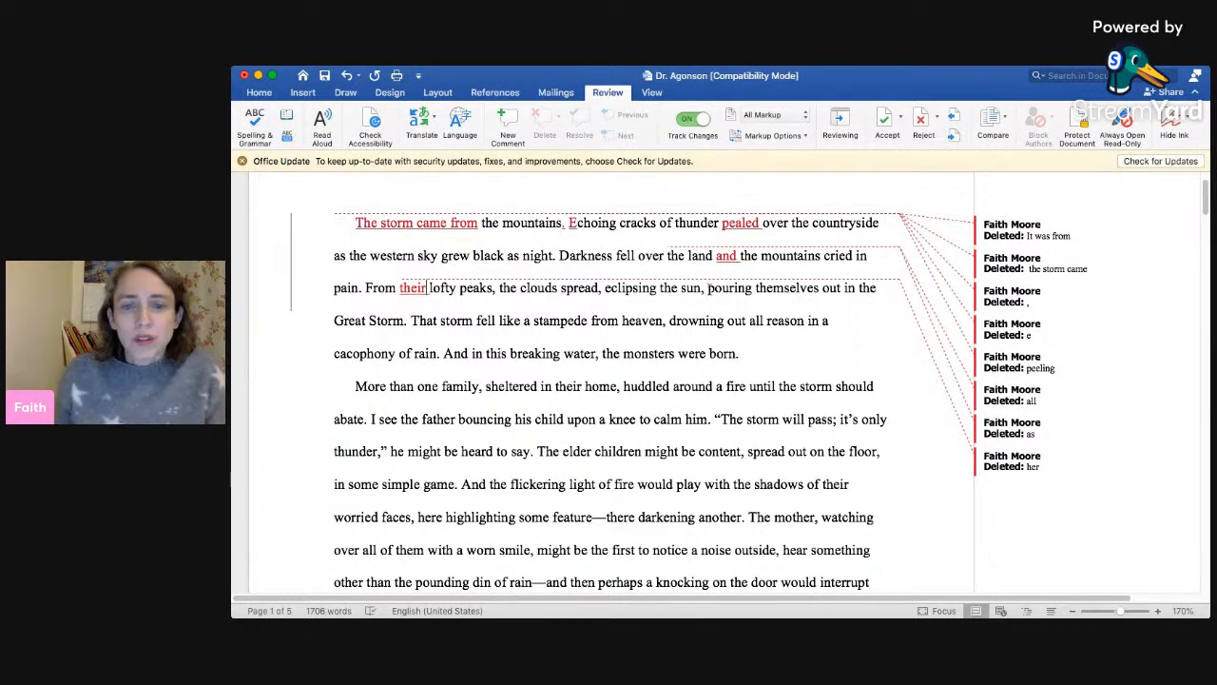
# - Add a comment on "pouring themselves out in the Great Storm": "The clouds aren't pouring out clouds, how can you describe what is actually coming out?"
pyautogui.moveTo(708, 287); pyautogui.dragTo(407, 323)
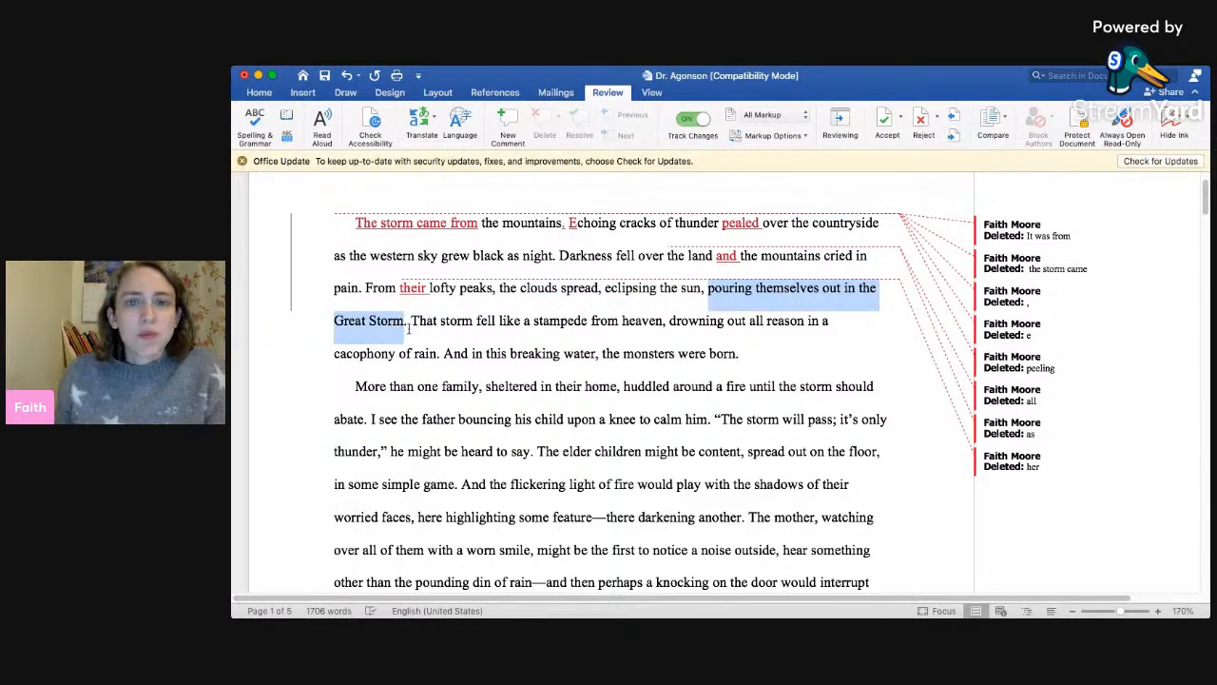
pyautogui.click(507, 121)
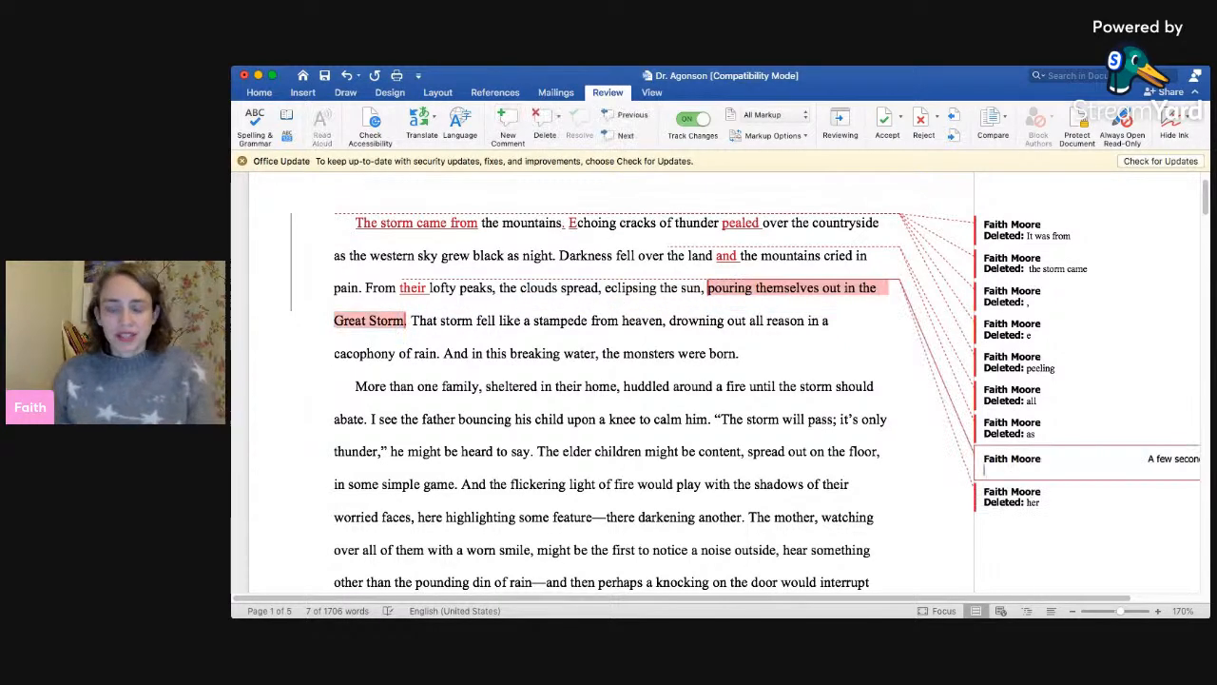
pyautogui.write('The clouds ar')
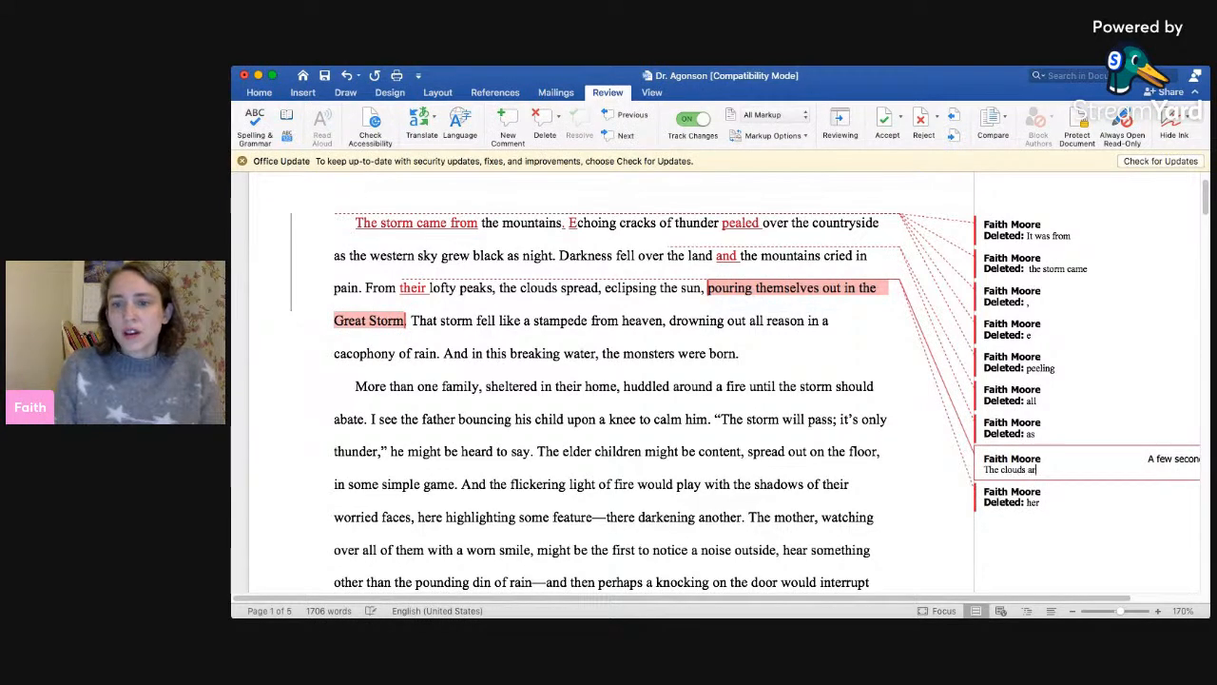
pyautogui.write("en't pouring out clouds")
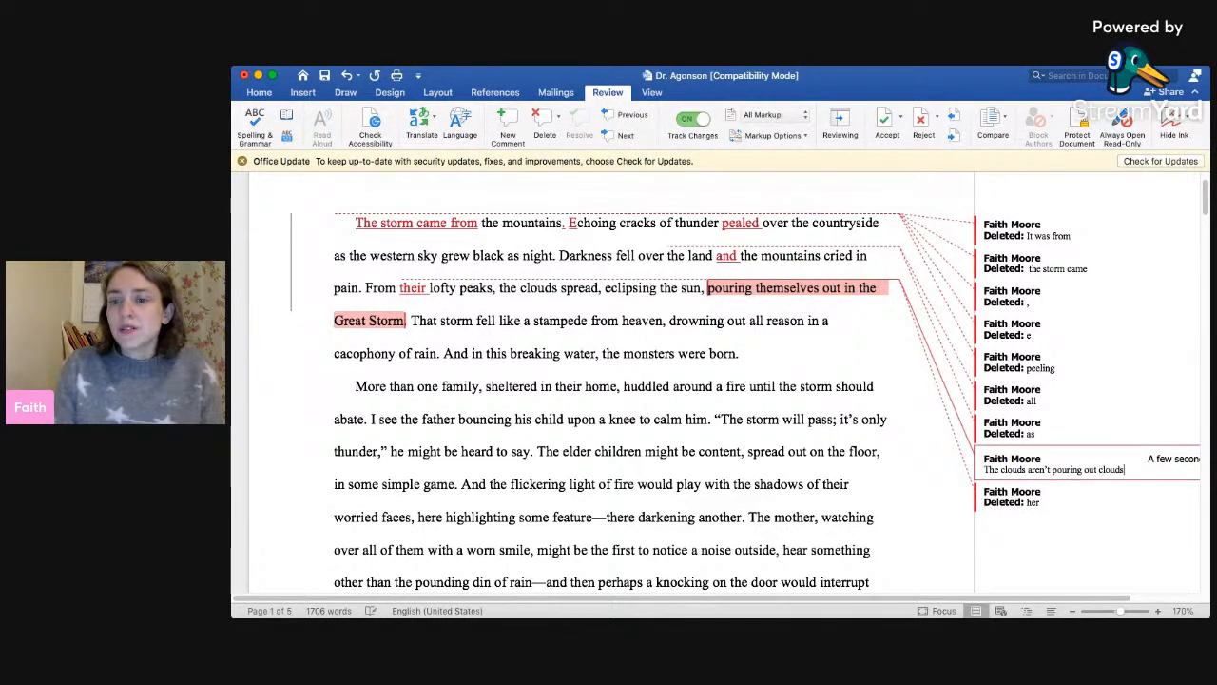
pyautogui.write(', how can you descr')
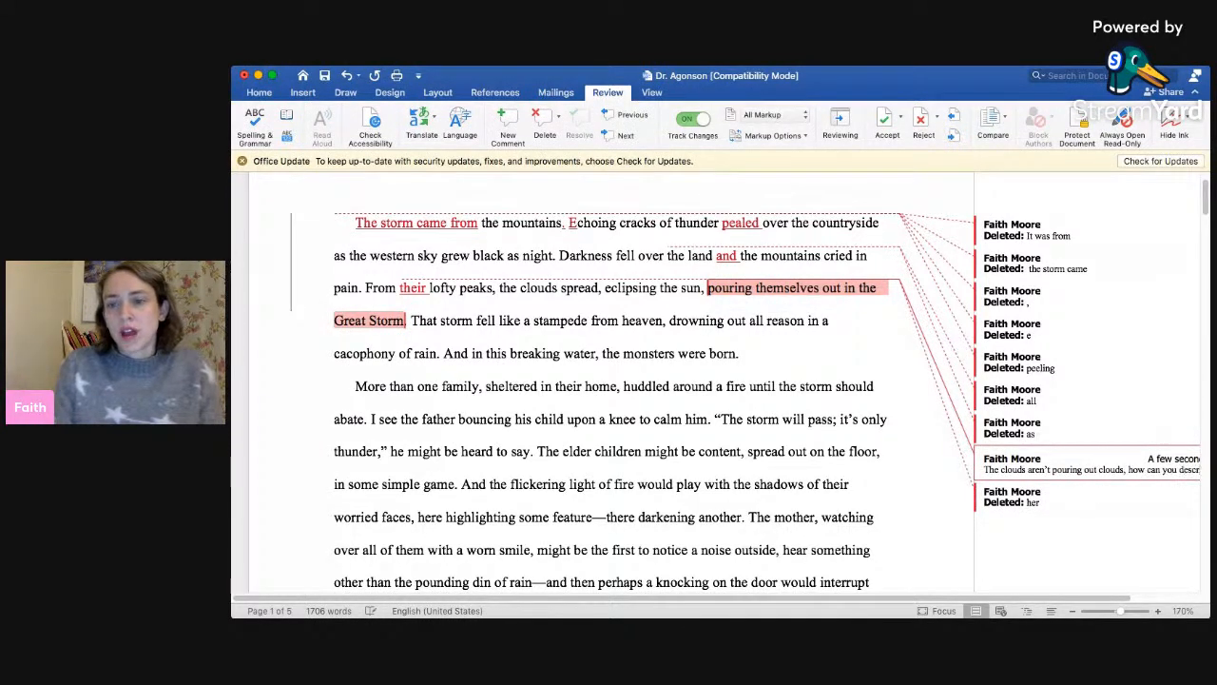
pyautogui.write('ibe what is a')
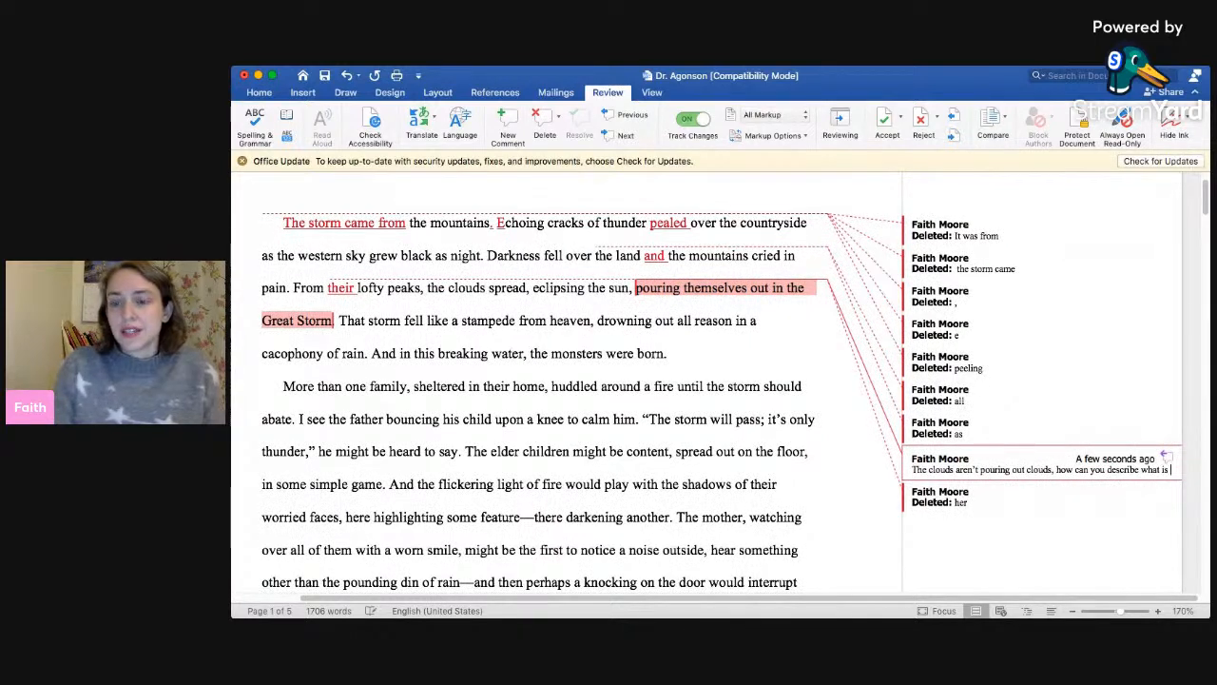
pyautogui.write('ctually ')
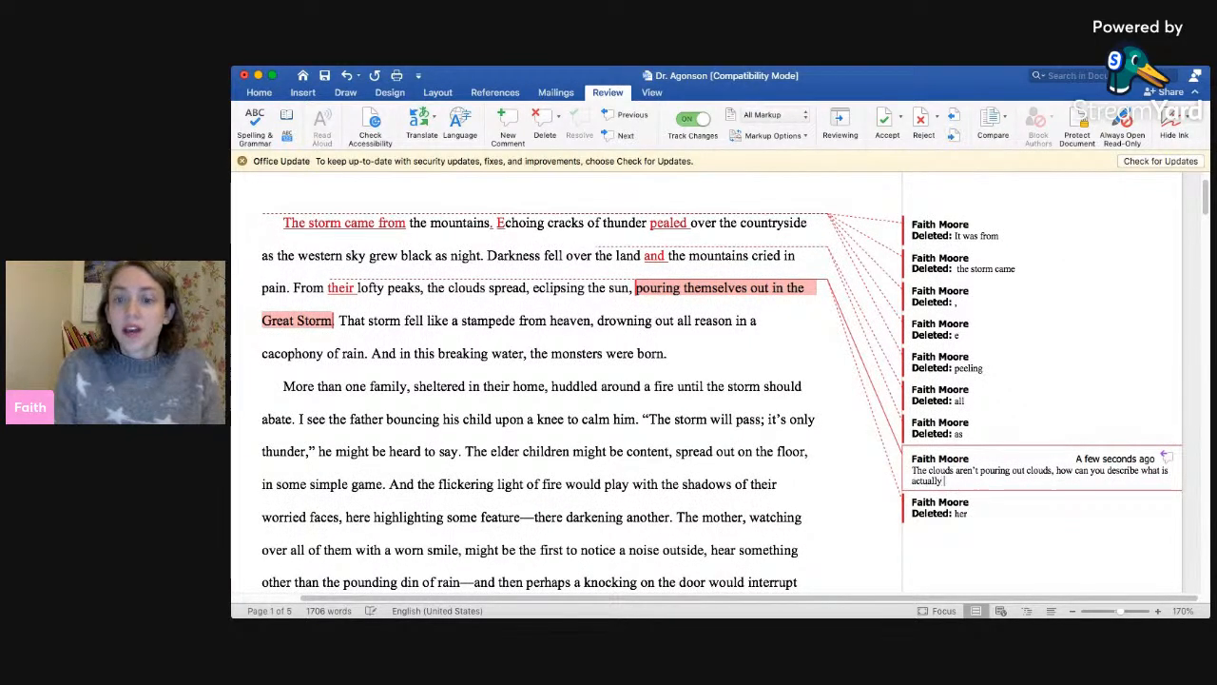
pyautogui.write('comin')
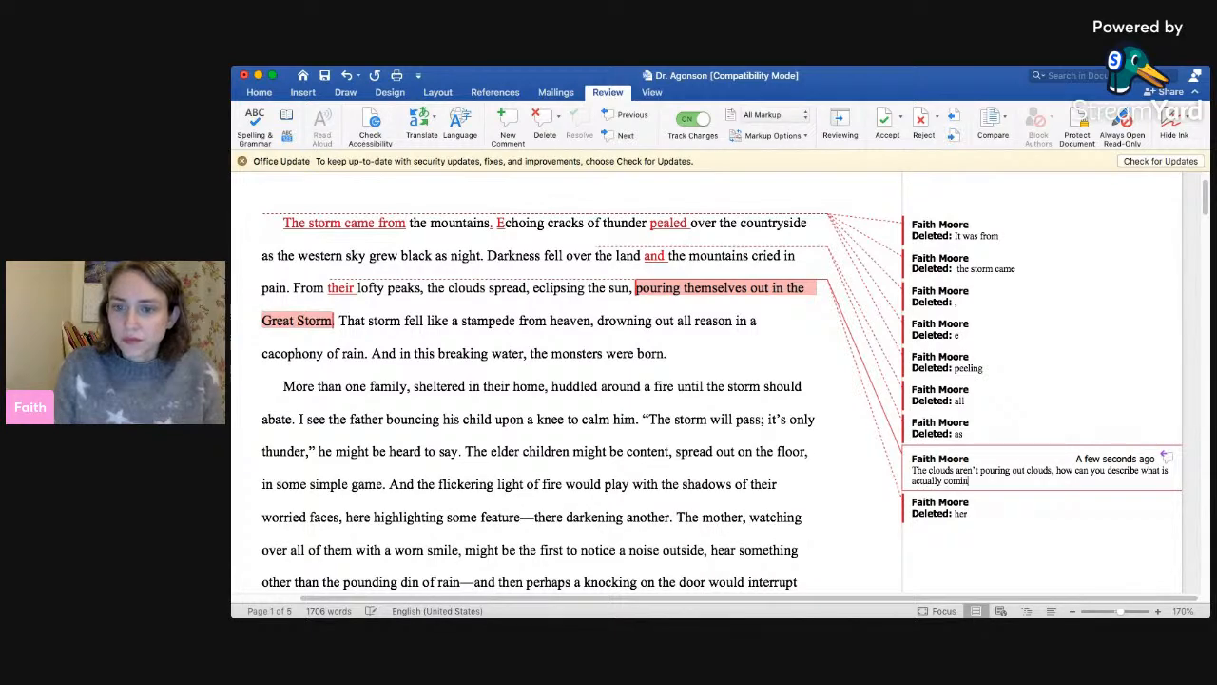
pyautogui.write('g out?')
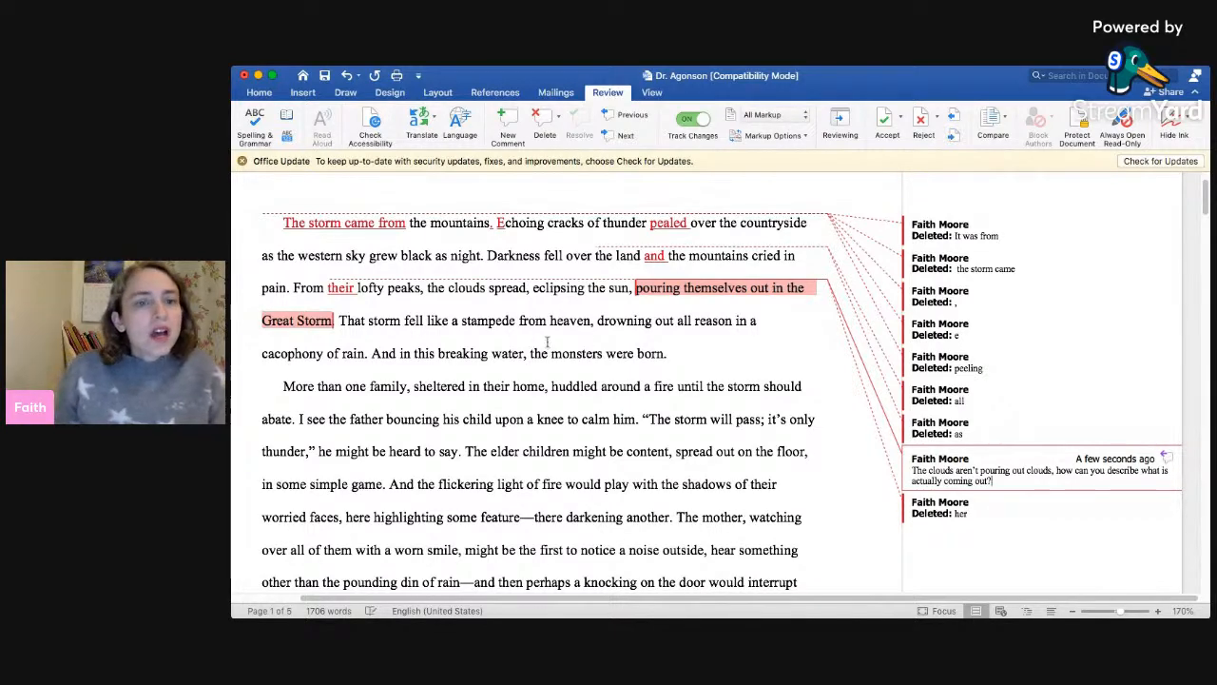
# - Review the rest of the first paragraph and read on through the passages about the sheltering family and the stranger
pyautogui.scroll(-2, 531, 378)
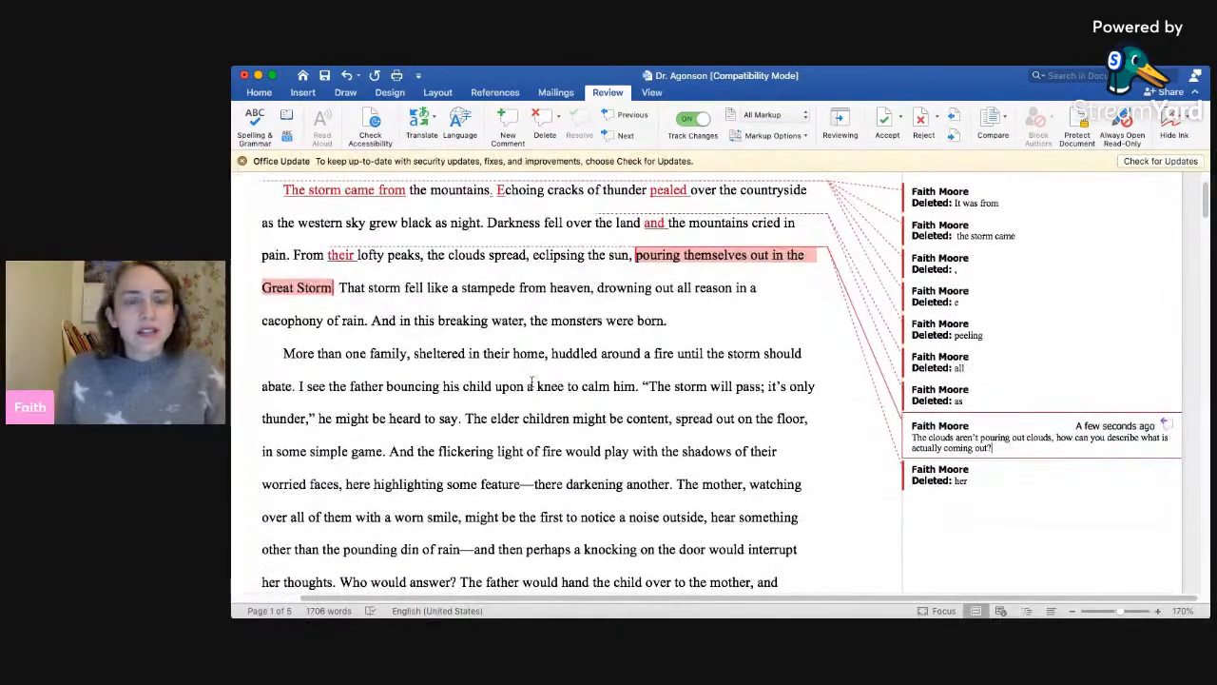
pyautogui.scroll(-2, 531, 380)
pyautogui.scroll(-1, 531, 382)
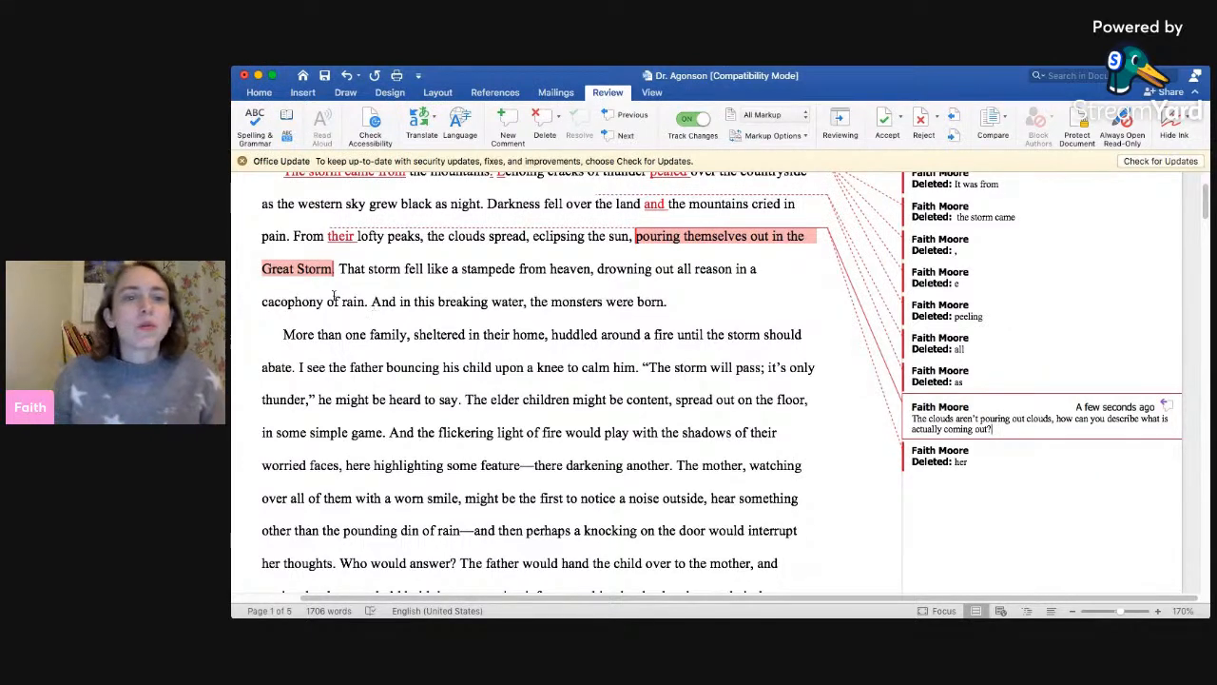
pyautogui.scroll(3, 428, 273)
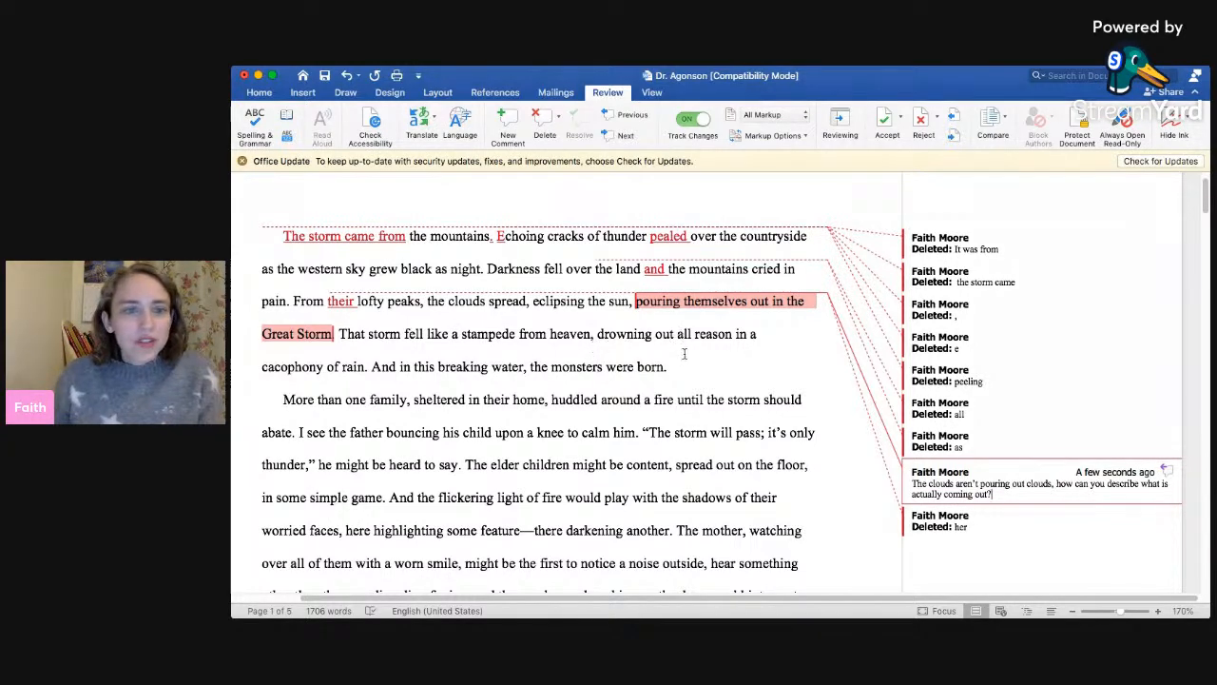
pyautogui.scroll(-2, 555, 475)
pyautogui.scroll(-3, 556, 474)
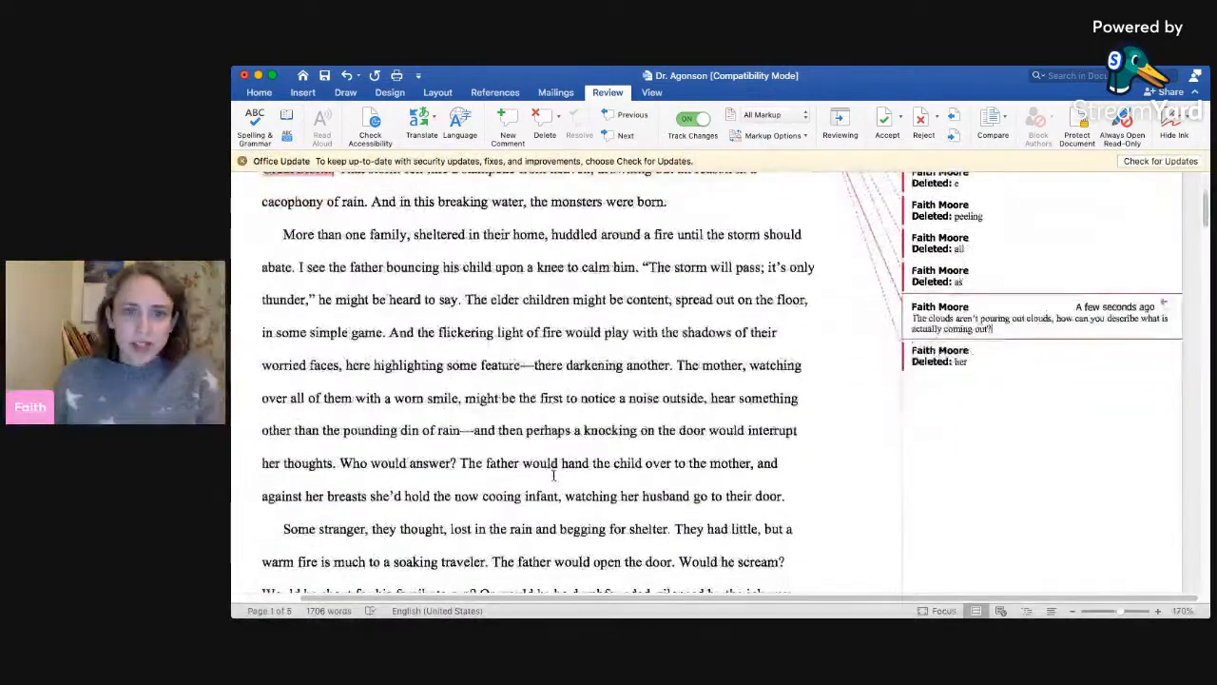
pyautogui.scroll(-1, 552, 485)
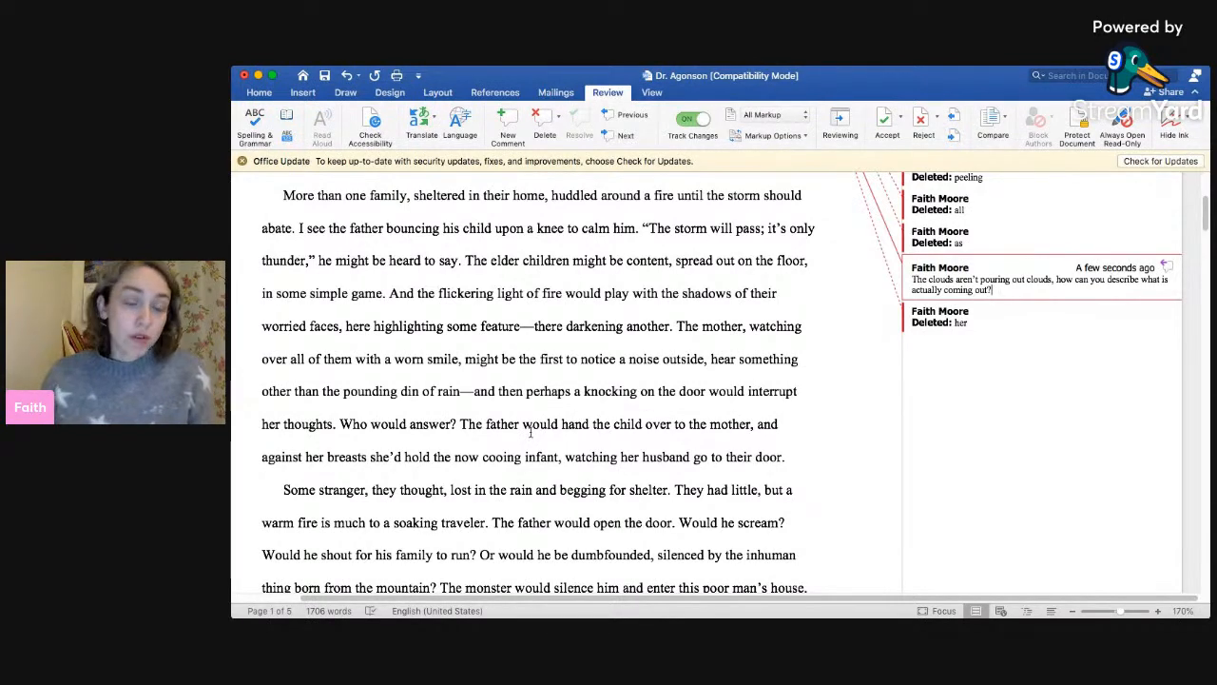
# - Change "home" to "homes" and delete the comma after "More than one family" in the second paragraph
pyautogui.click(547, 196)
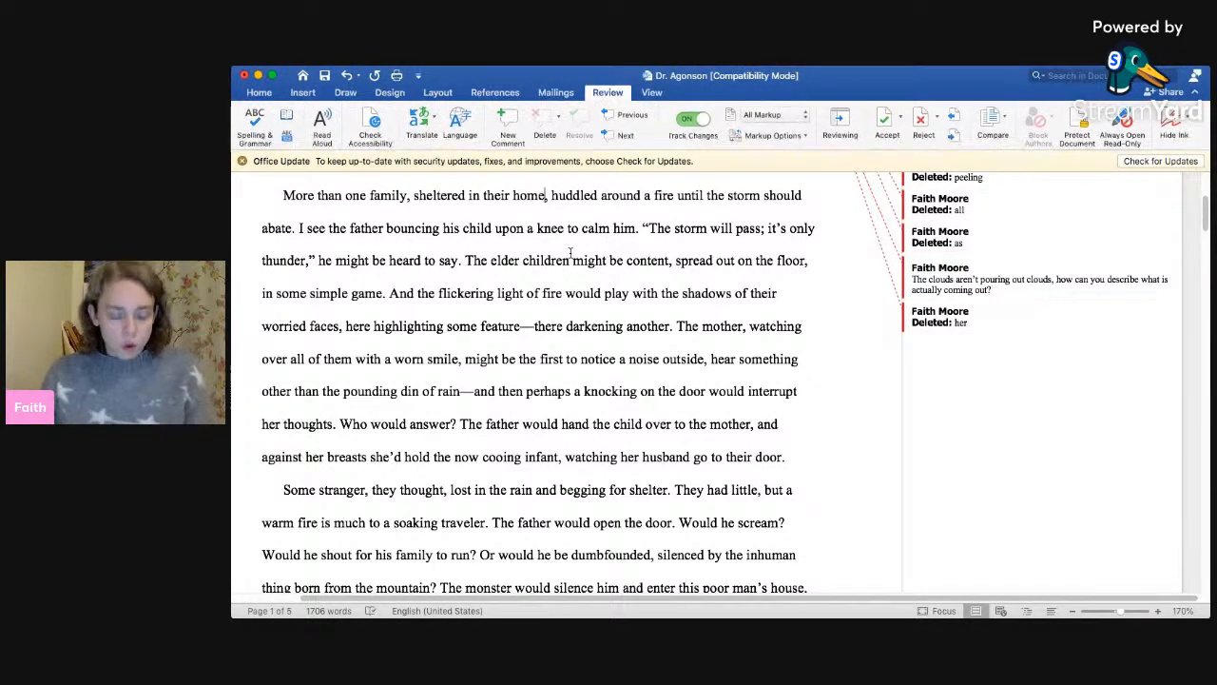
pyautogui.write('s')
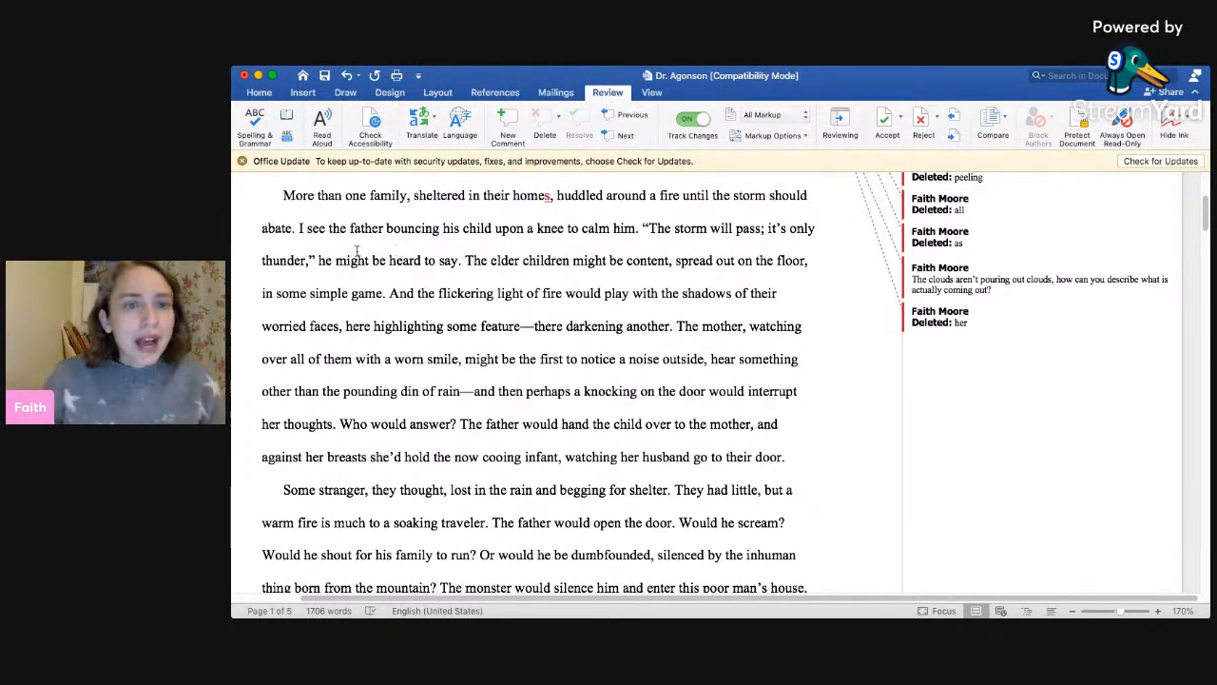
pyautogui.click(410, 196)
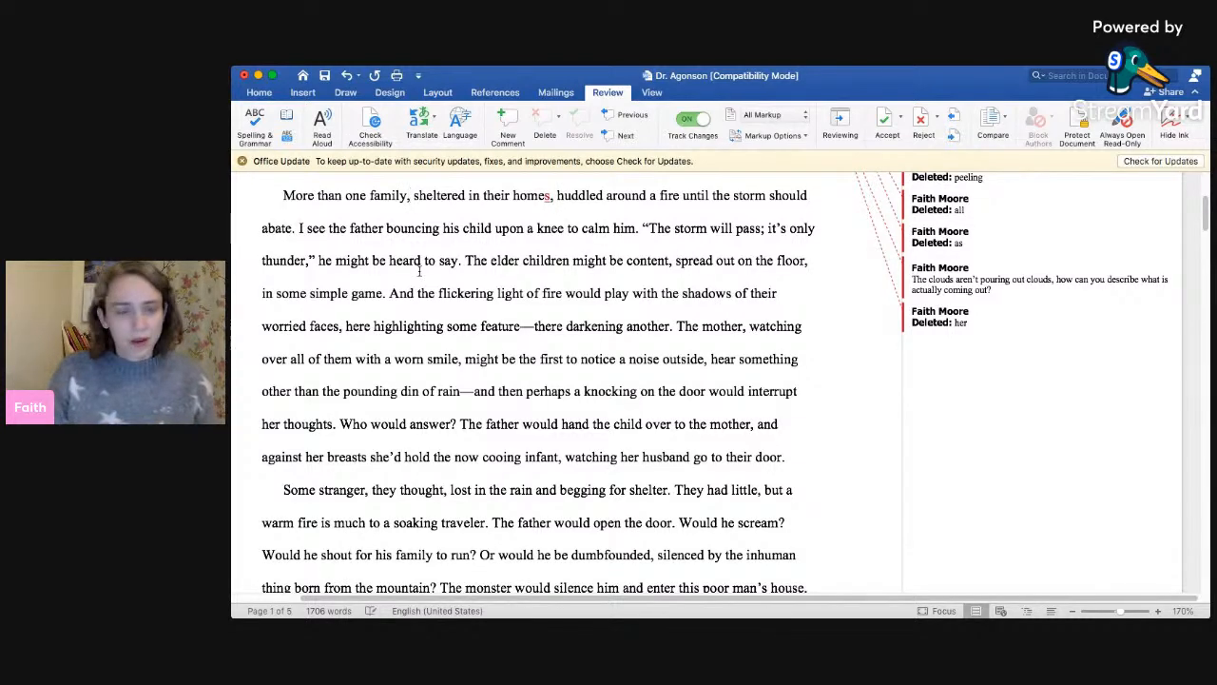
pyautogui.press('BackSpace')
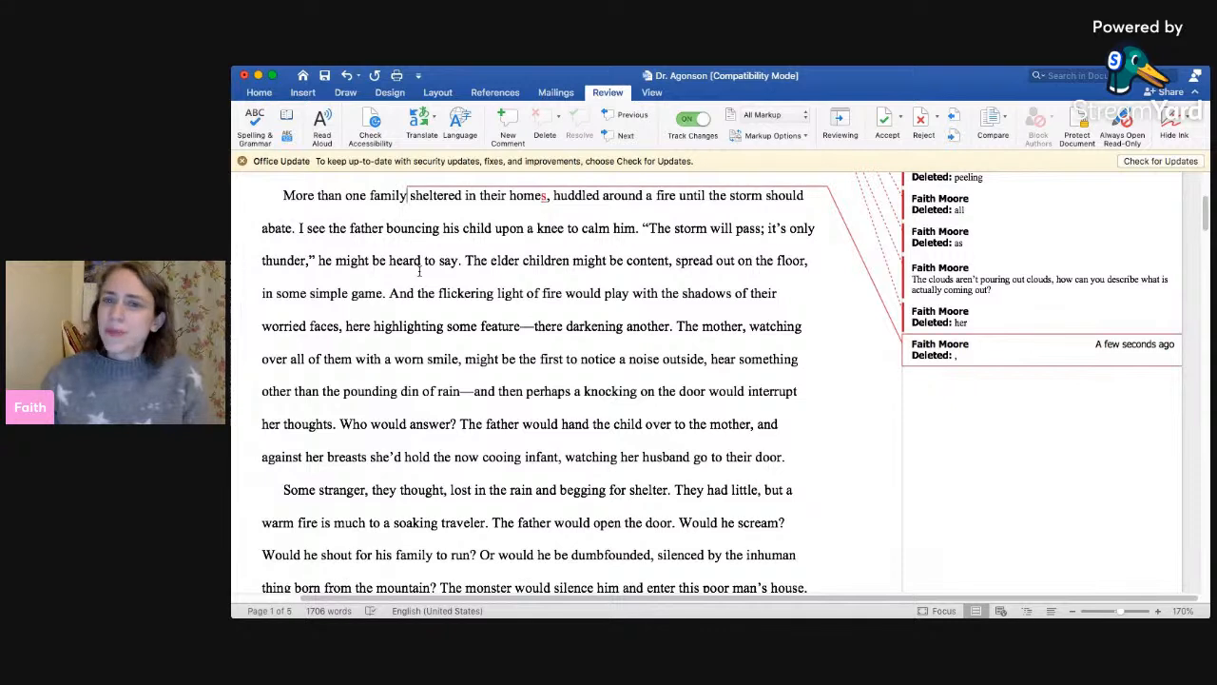
# - Replace "until" with "waiting for" before "the storm" and "should" with "to" before "abate" in the same sentence
pyautogui.doubleClick(782, 195)
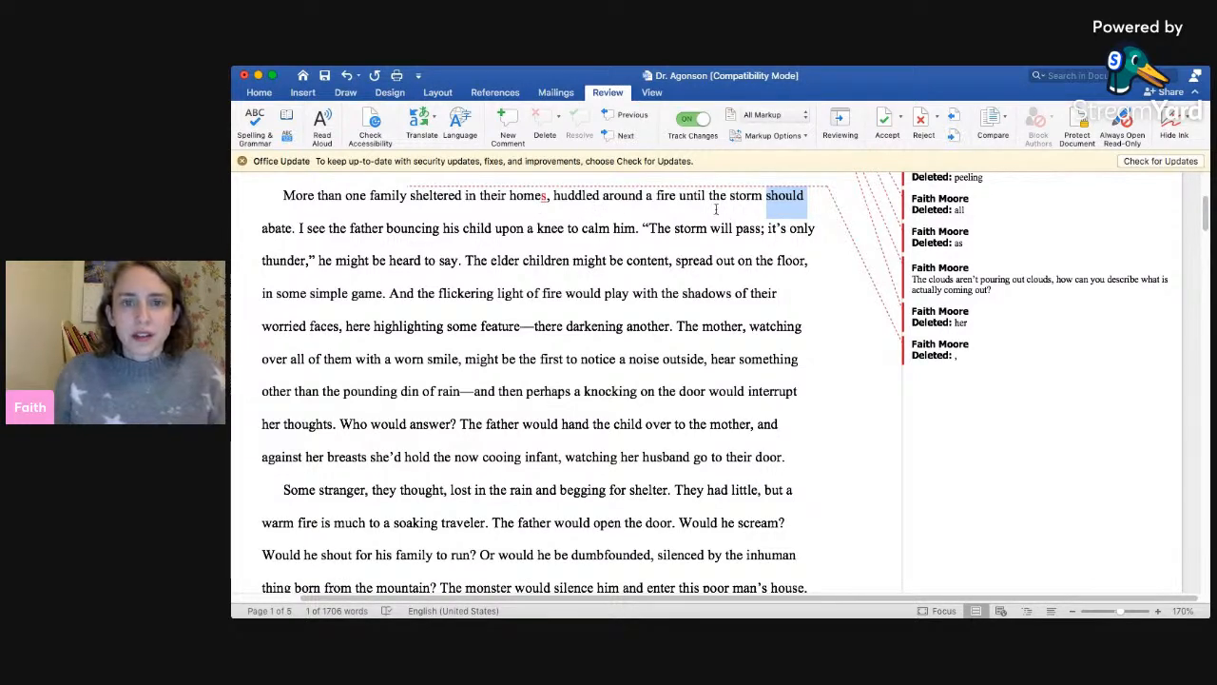
pyautogui.moveTo(679, 195); pyautogui.dragTo(706, 196)
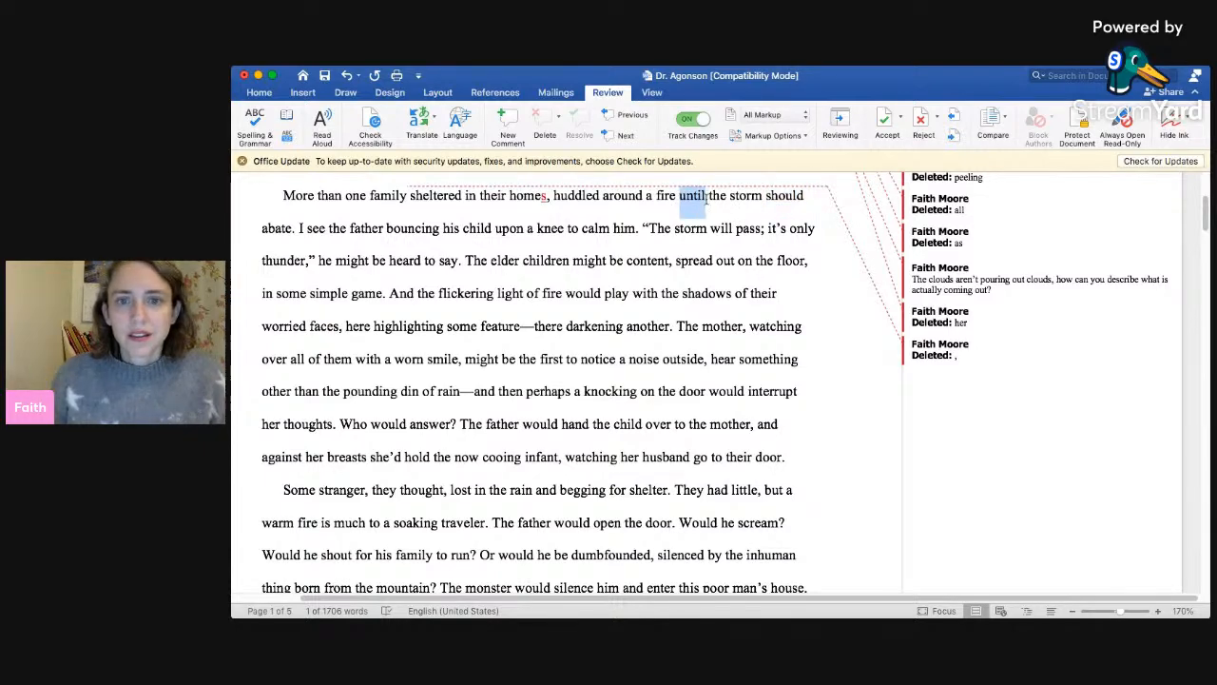
pyautogui.write('waiting for')
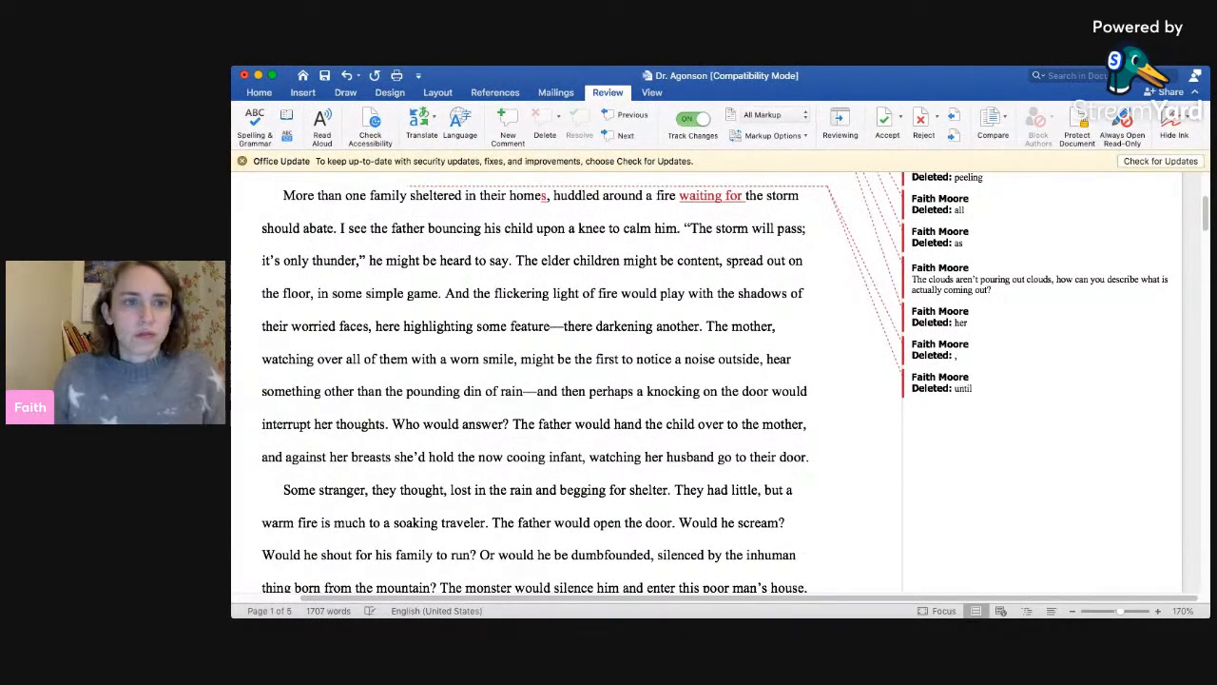
pyautogui.doubleClick(276, 235)
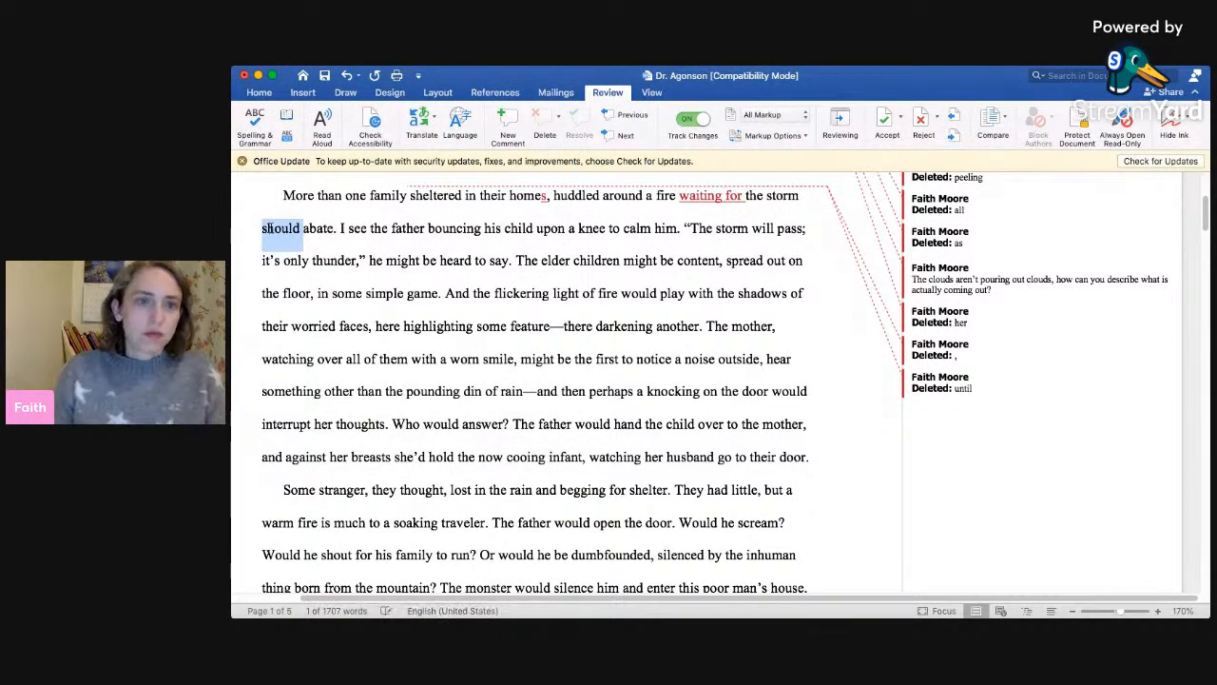
pyautogui.write('to')
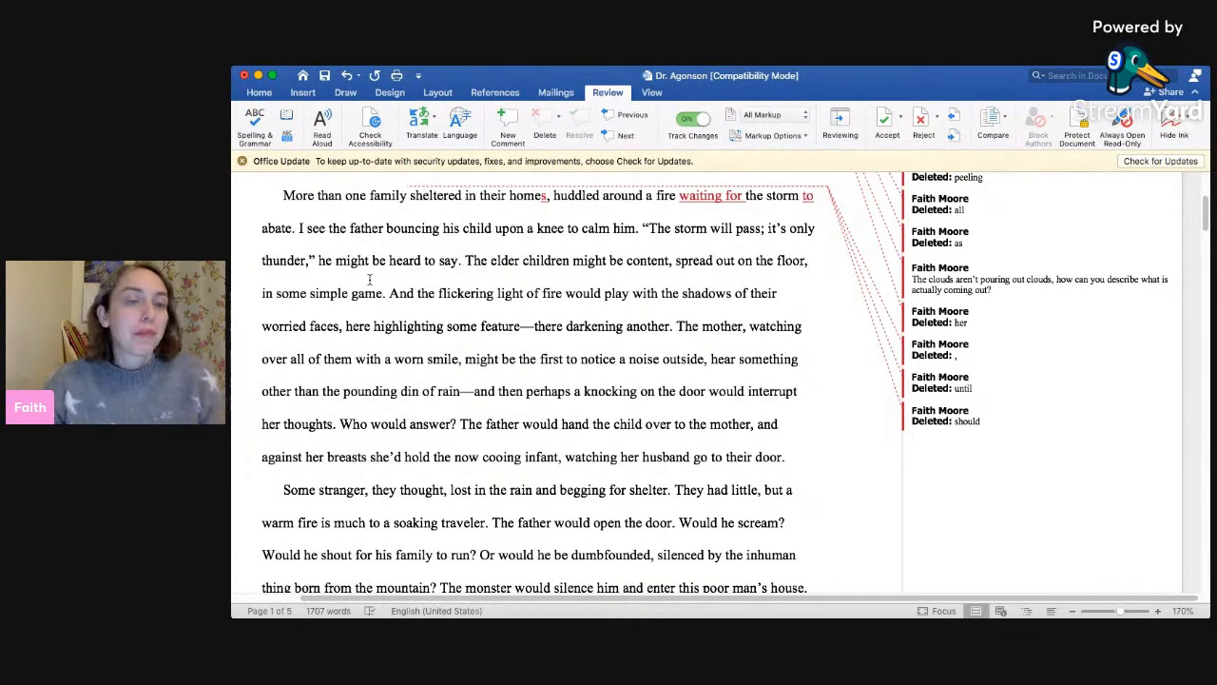
# - Change "upon a knee" to "on his knee" in the sentence about the father bouncing his child
pyautogui.scroll(5, 380, 285)
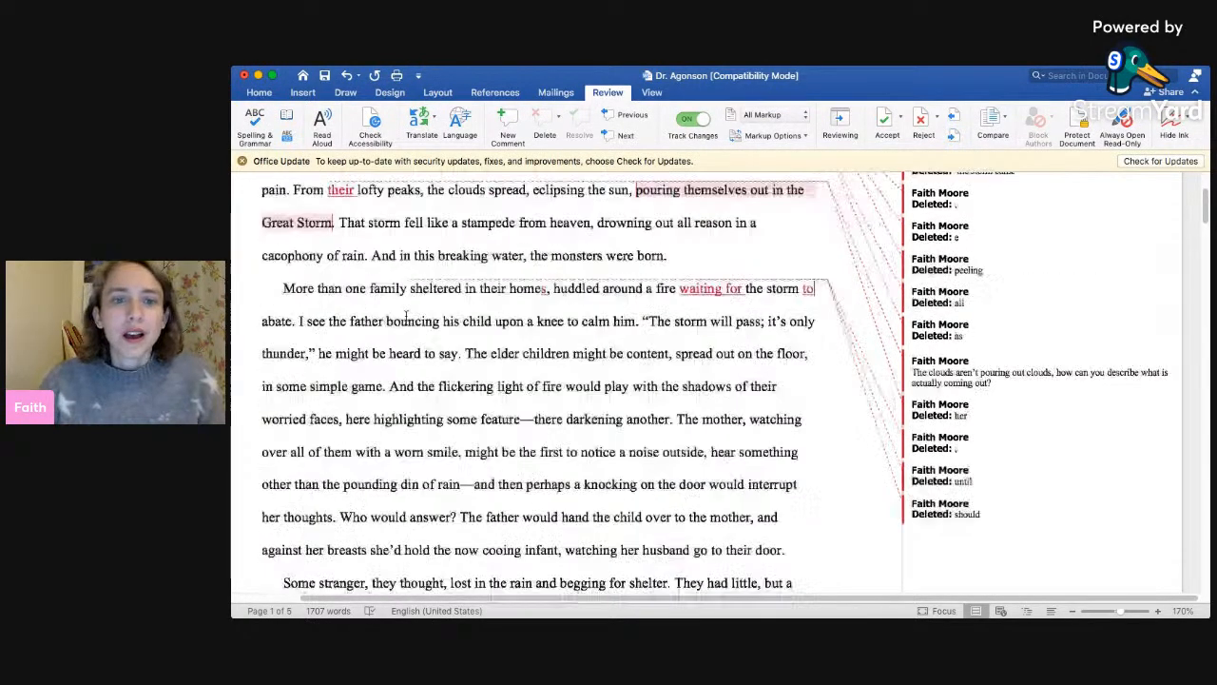
pyautogui.scroll(-1, 408, 324)
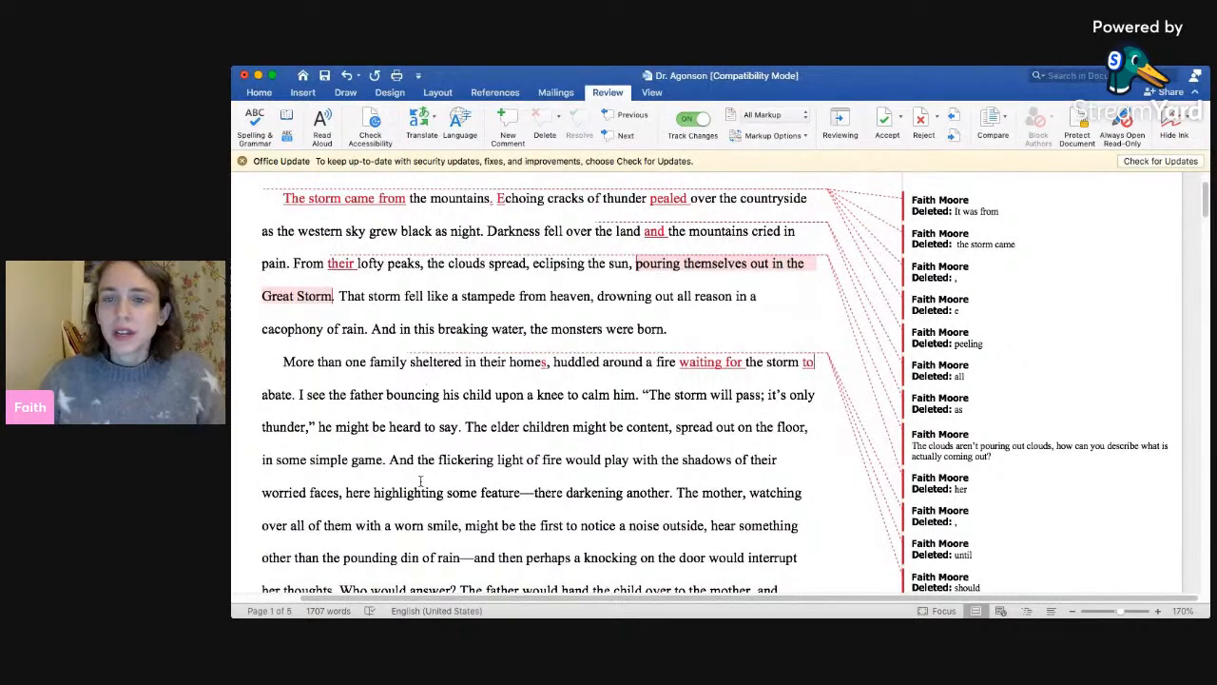
pyautogui.scroll(-2, 425, 469)
pyautogui.scroll(-3, 425, 468)
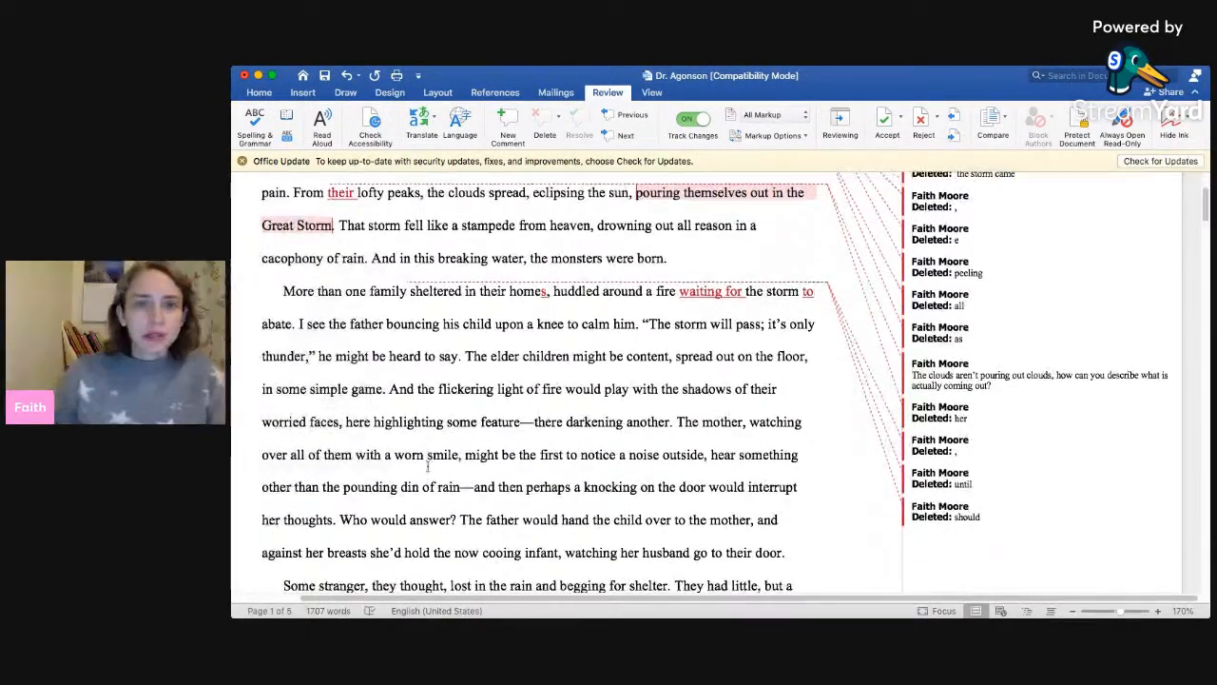
pyautogui.scroll(-3, 427, 465)
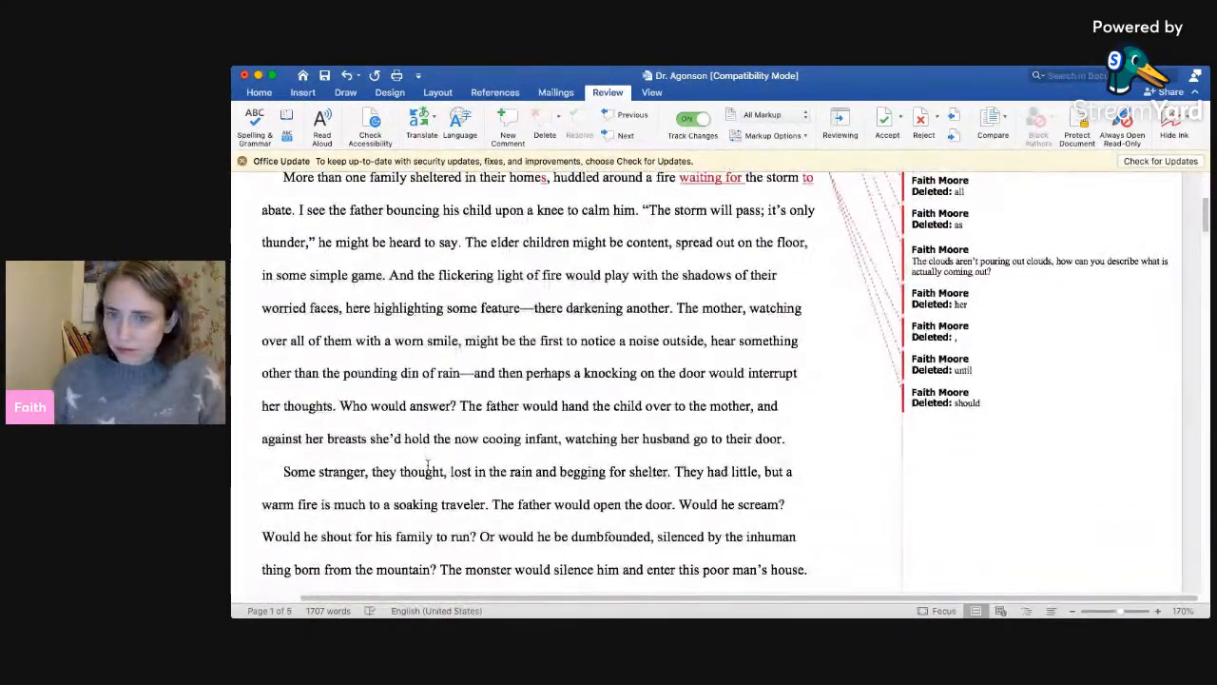
pyautogui.scroll(-1, 430, 464)
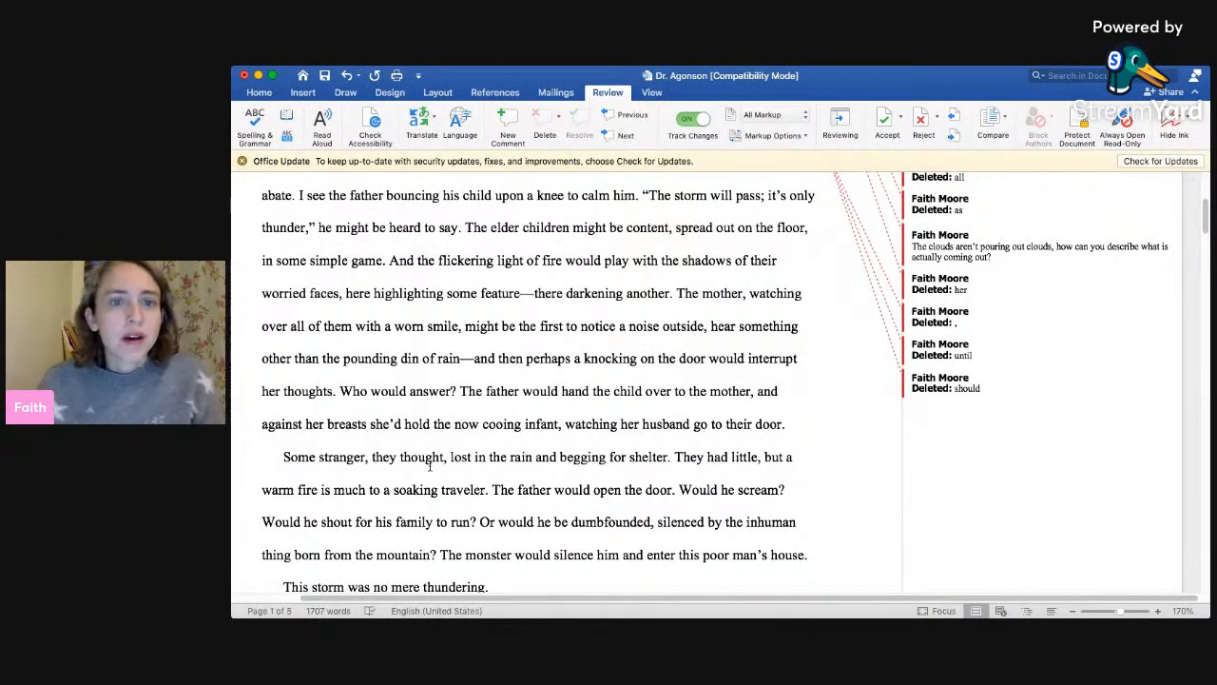
pyautogui.click(531, 200)
pyautogui.press('BackSpace')
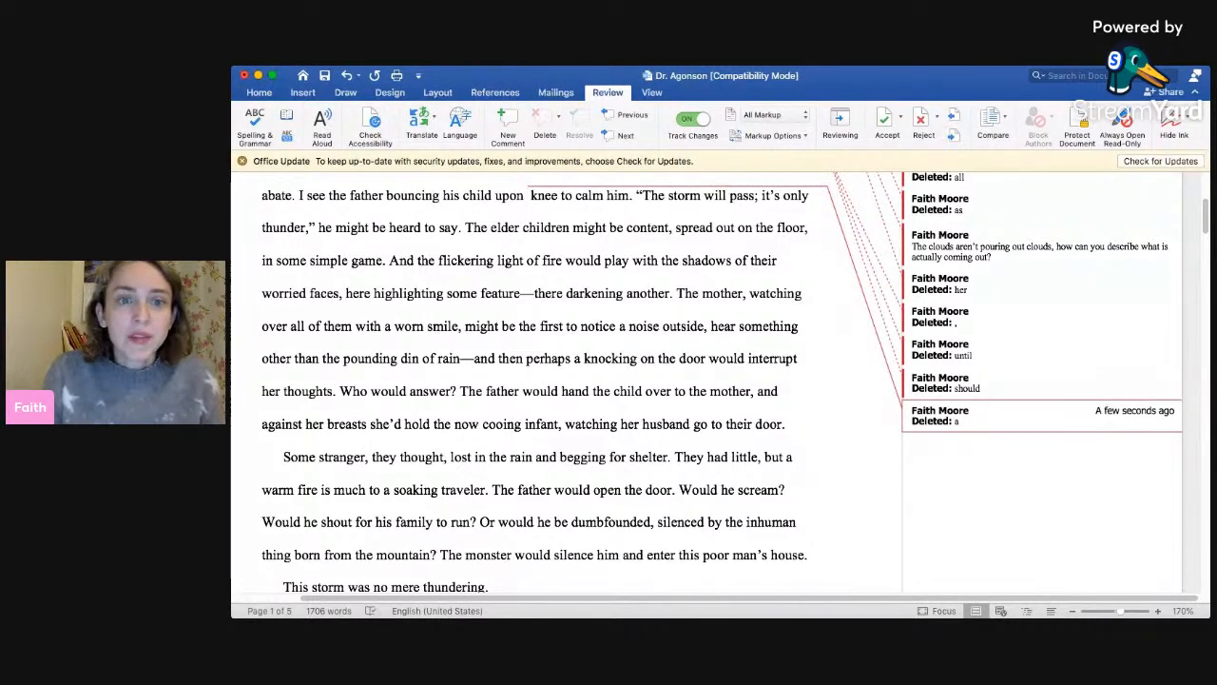
pyautogui.write('his')
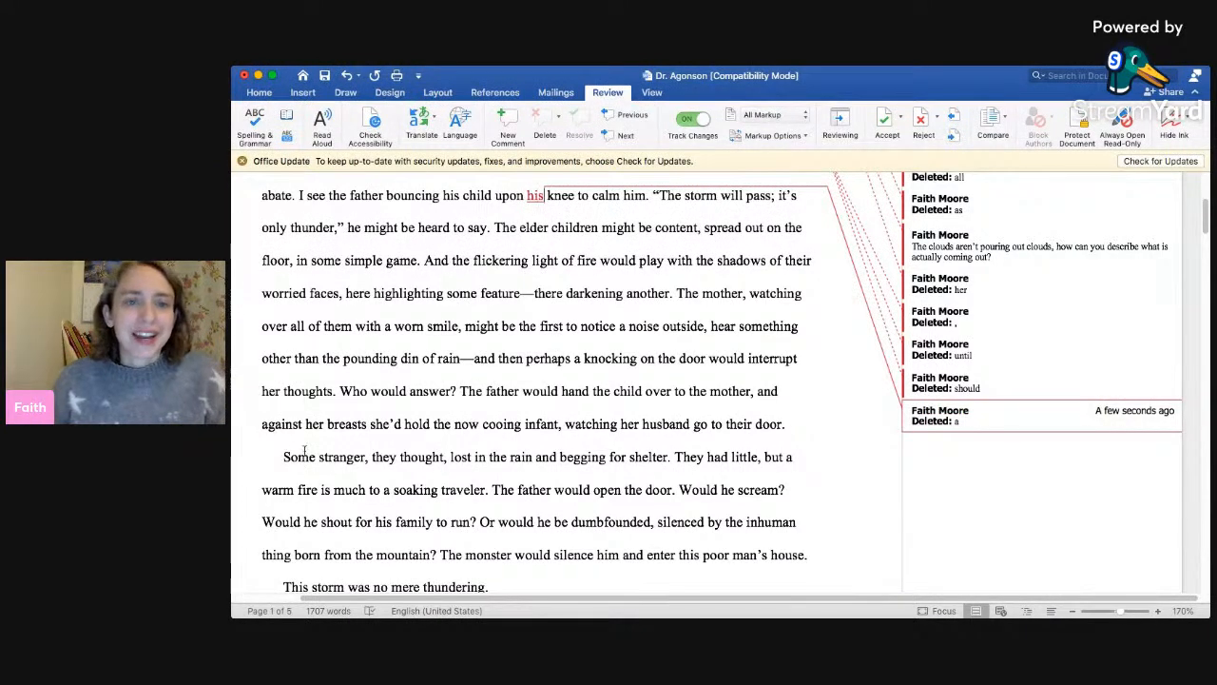
pyautogui.click(510, 195)
pyautogui.press('BackSpace')
pyautogui.press('BackSpace')
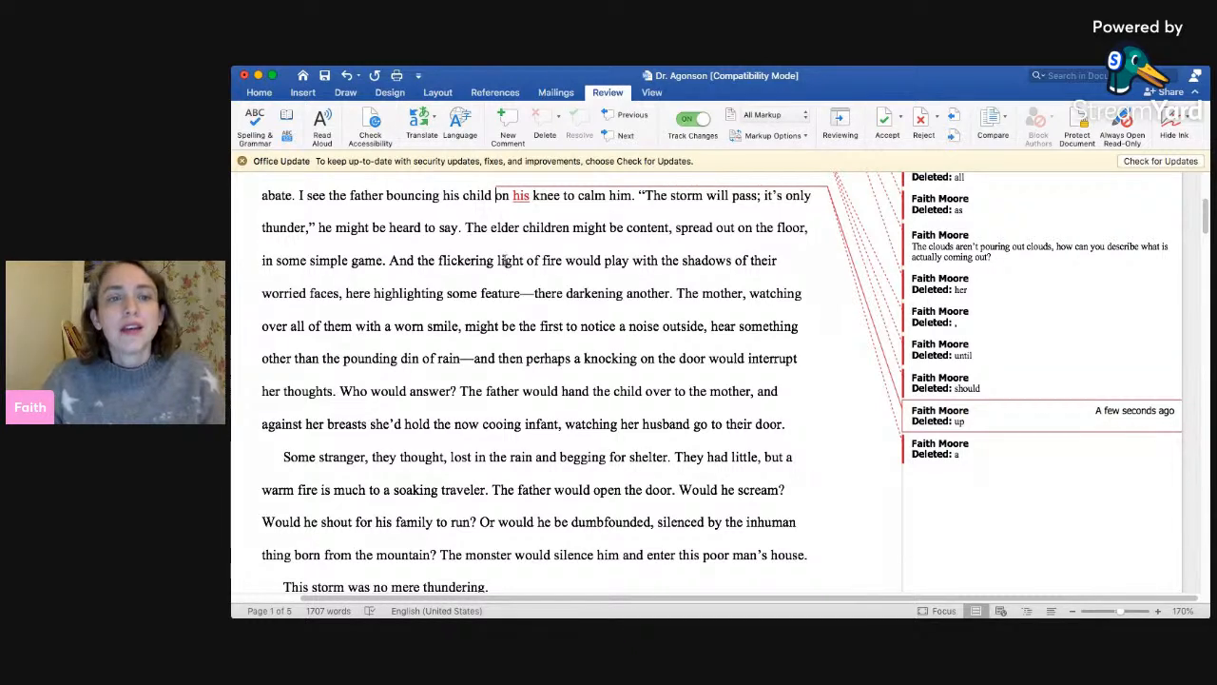
# - Add a comment on "he might be heard to say": "Is this actually happening? Or are we just imagining that it might be happening?"
pyautogui.scroll(1, 494, 276)
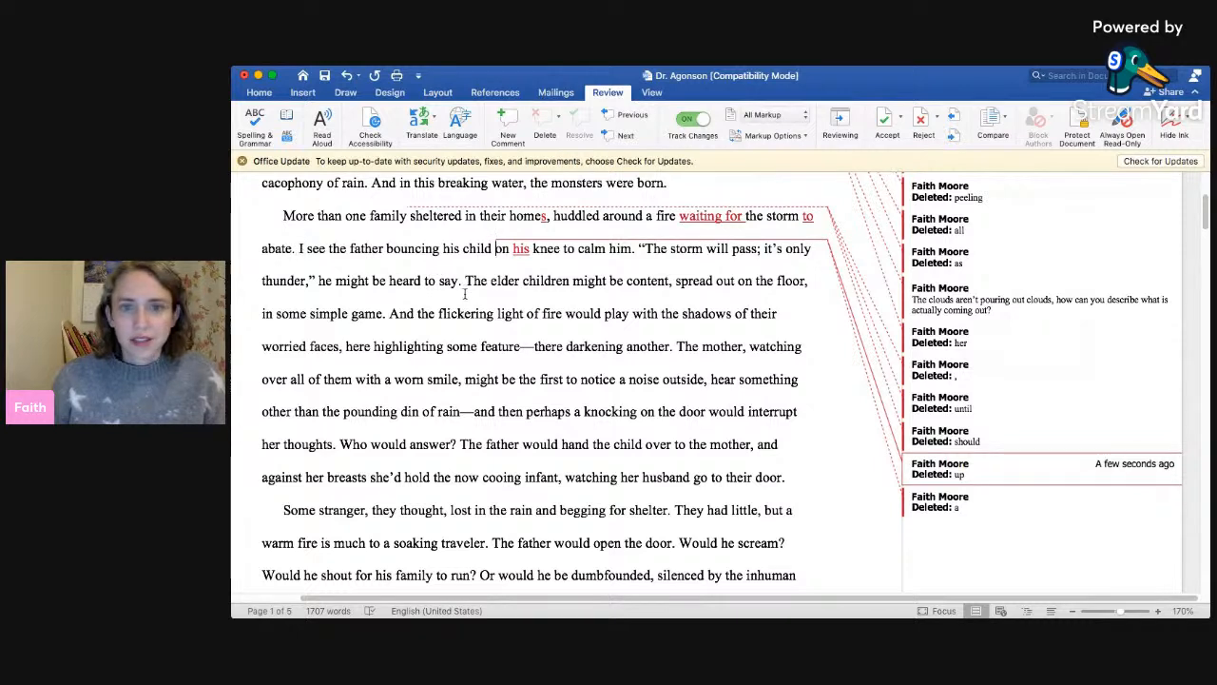
pyautogui.moveTo(319, 280); pyautogui.dragTo(456, 282)
pyautogui.click(508, 121)
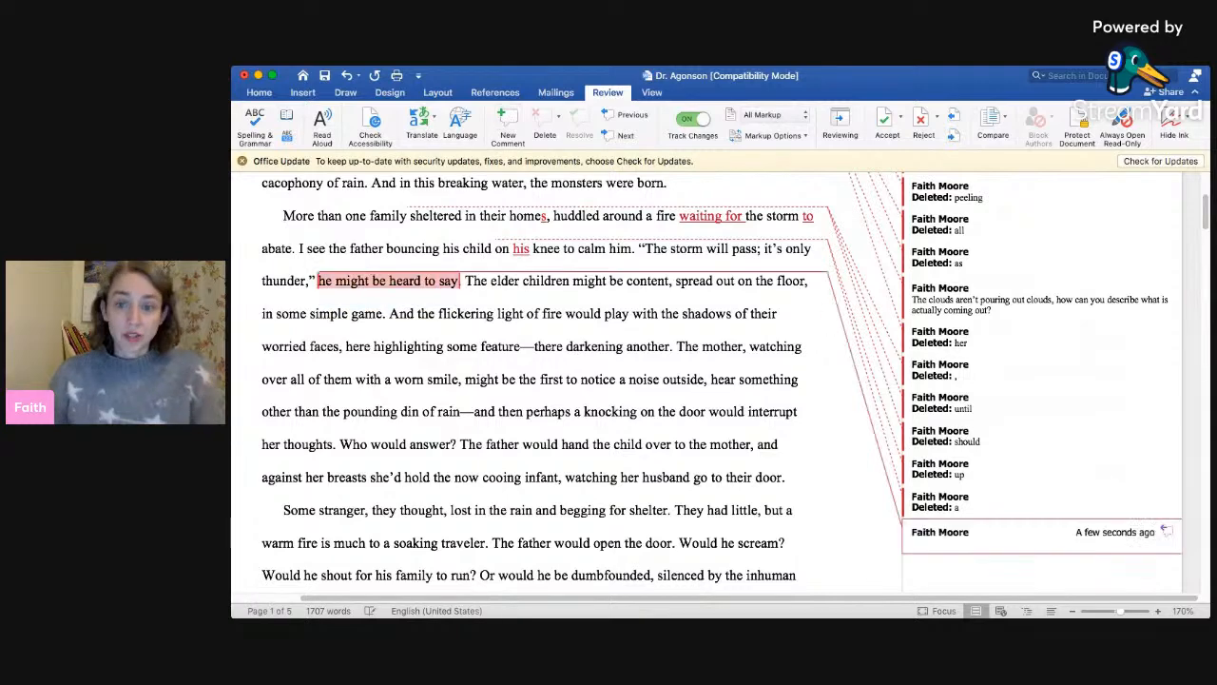
pyautogui.write('Is this actually ah')
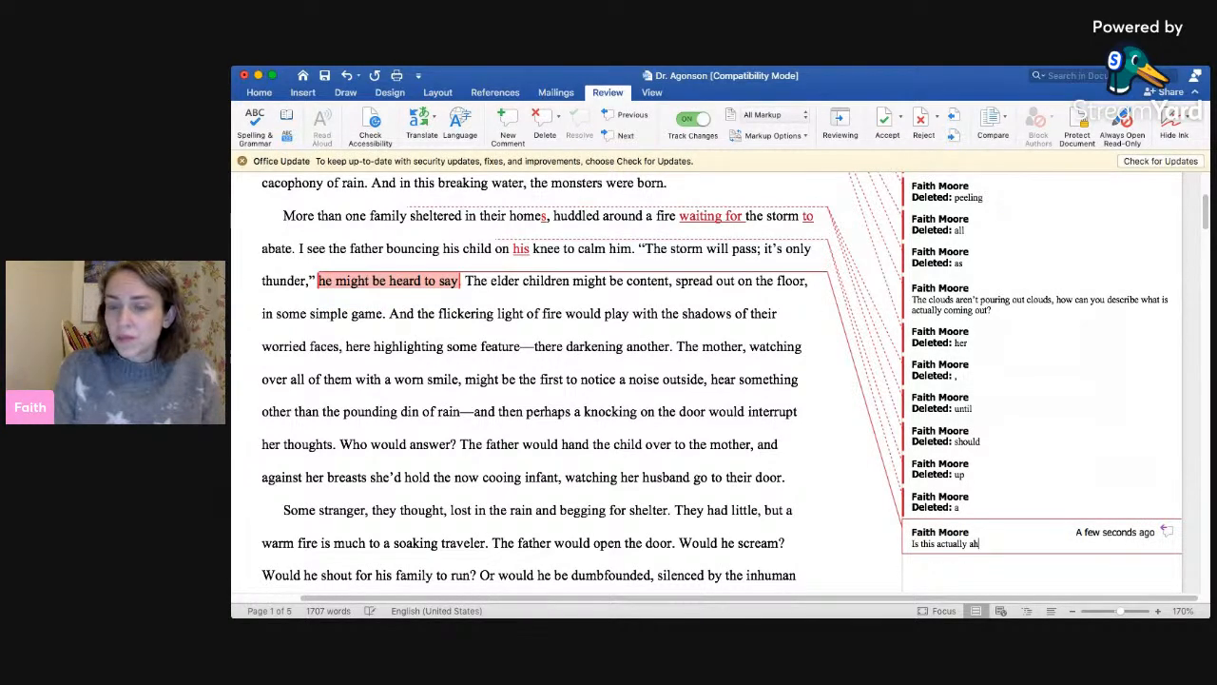
pyautogui.write('ppening? Or are we just imagining that it might be')
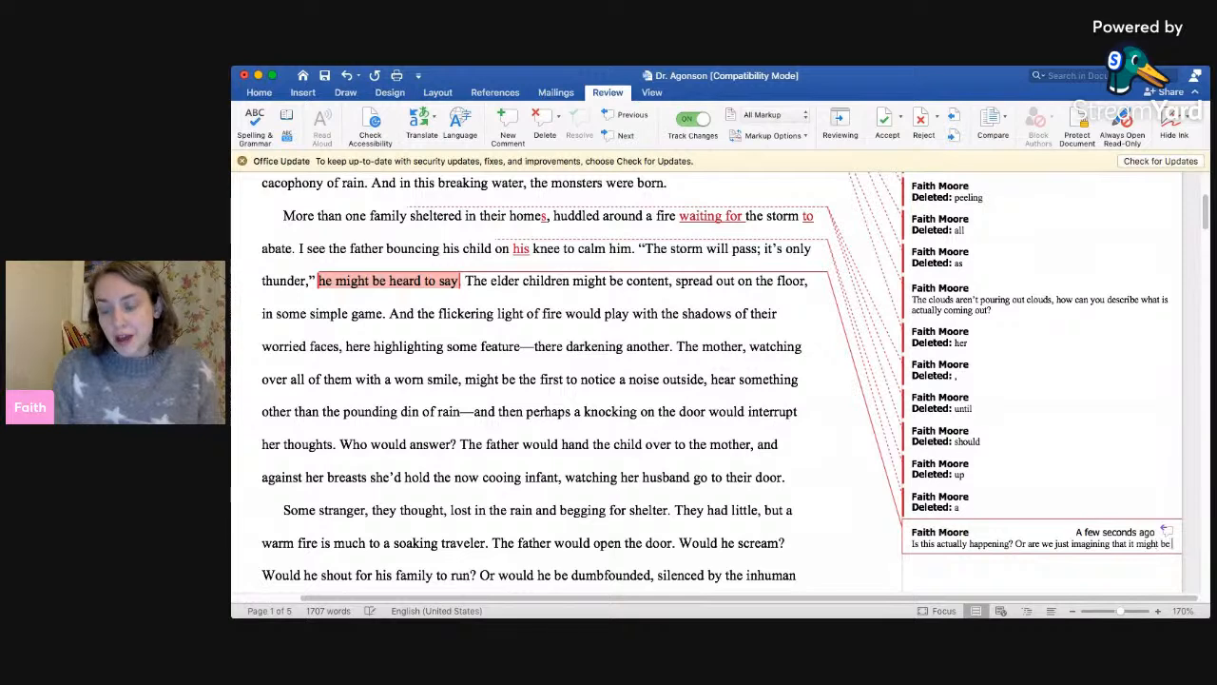
pyautogui.write(' happening?')
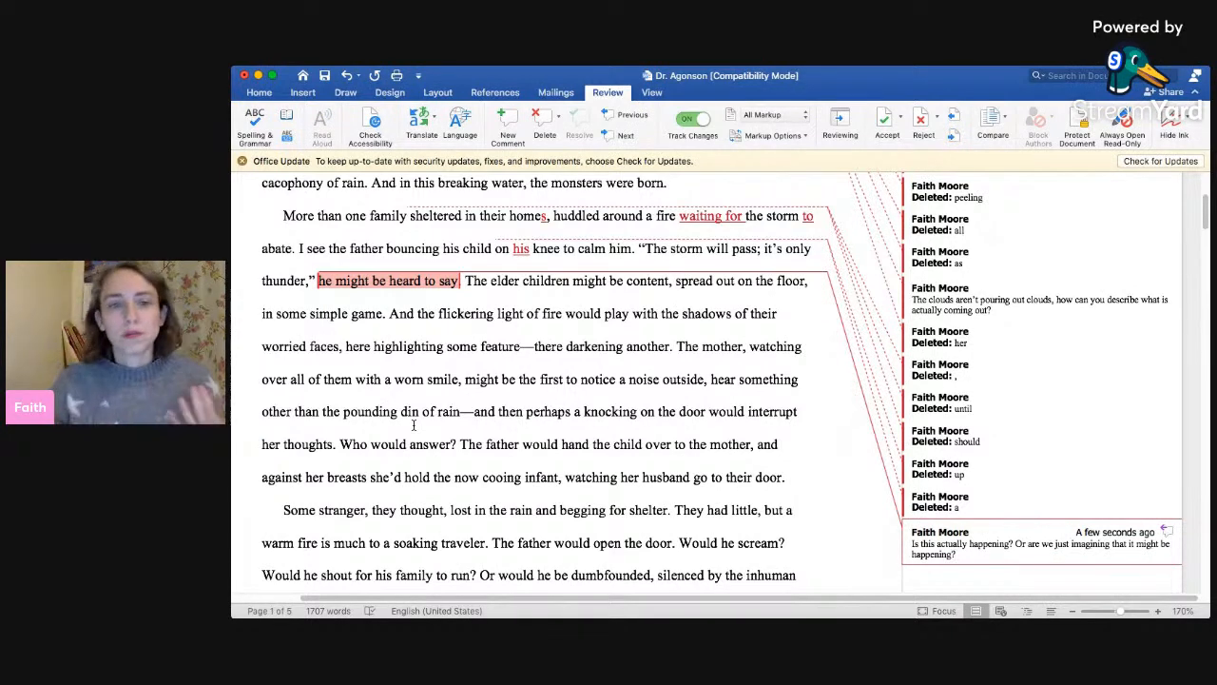
# - Add a comment on the word "worried" before "faces": "Are they worried or content?"
pyautogui.doubleClick(285, 346)
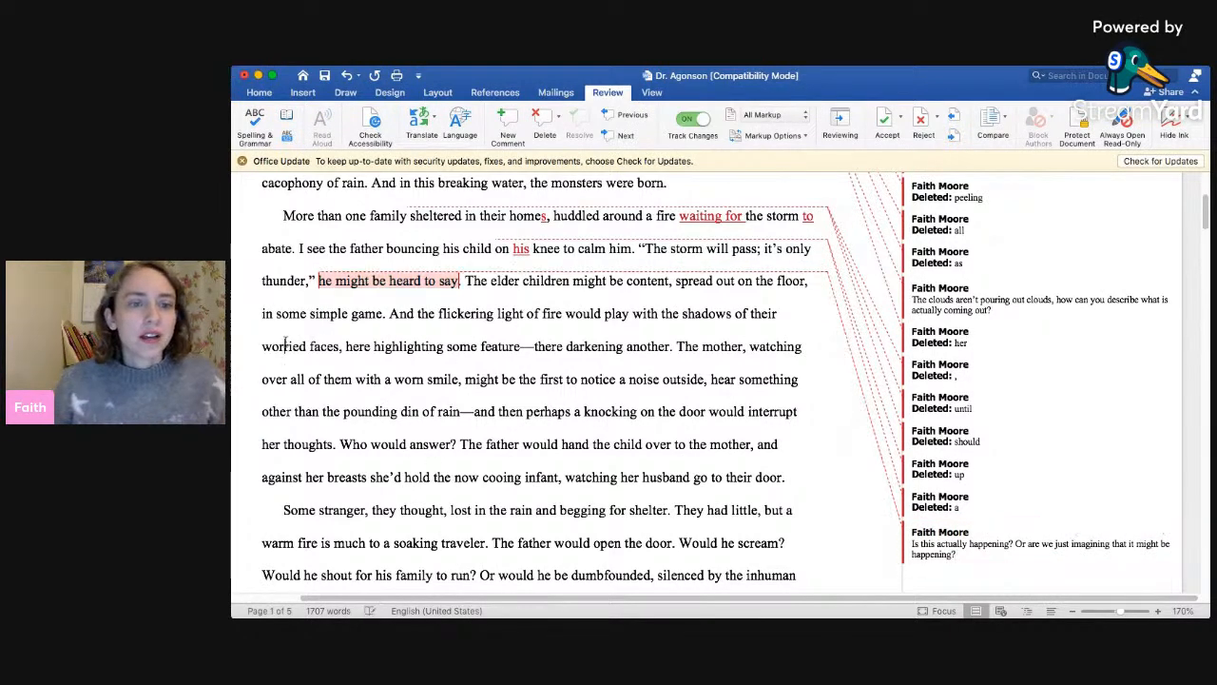
pyautogui.click(508, 122)
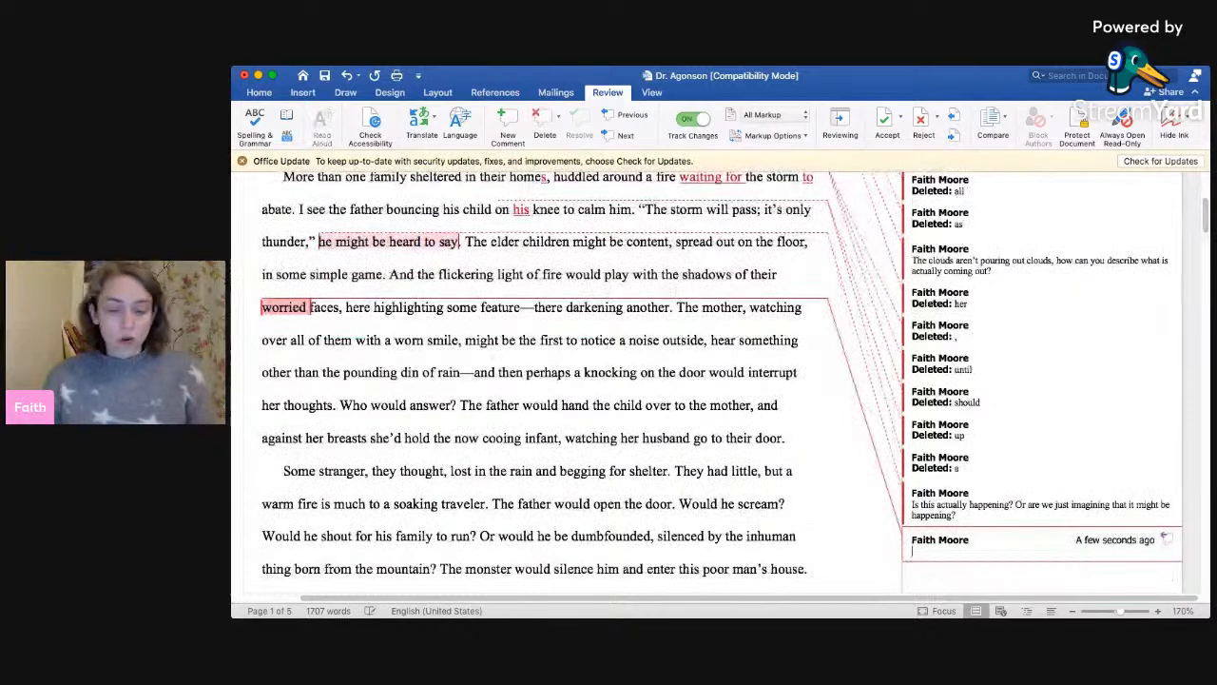
pyautogui.write('Are they worried or content?')
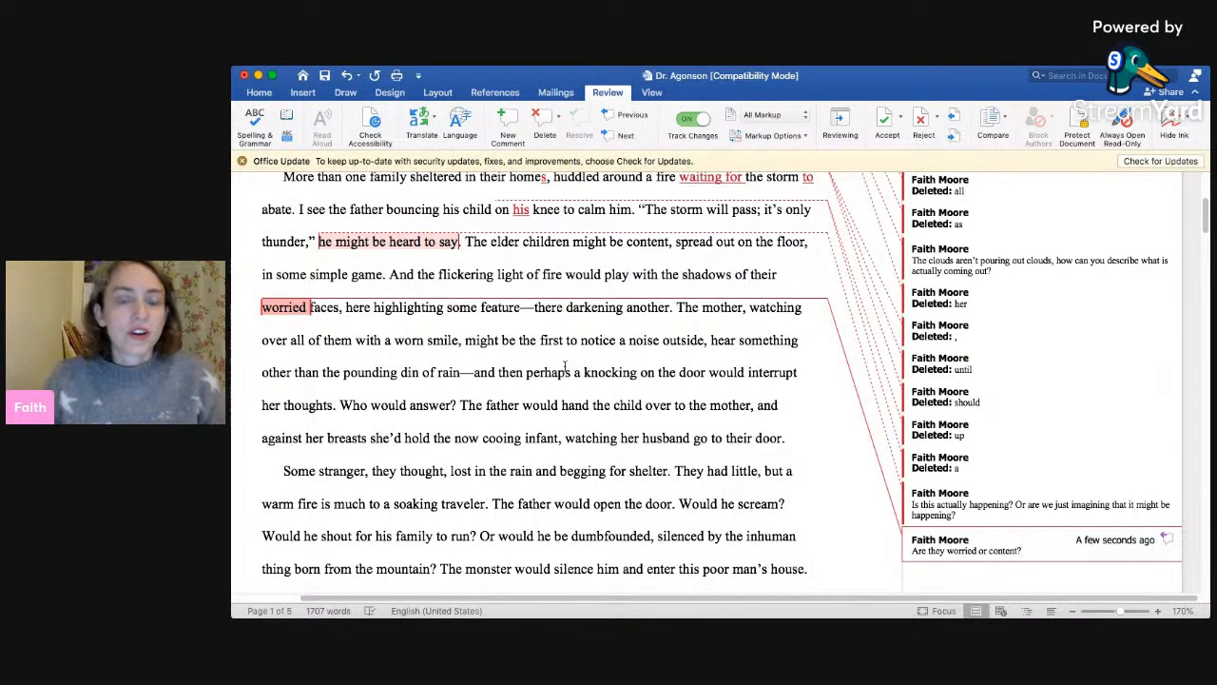
# - Replace the dash between "highlighting some feature" and "there darkening another" with a comma
pyautogui.click(535, 310)
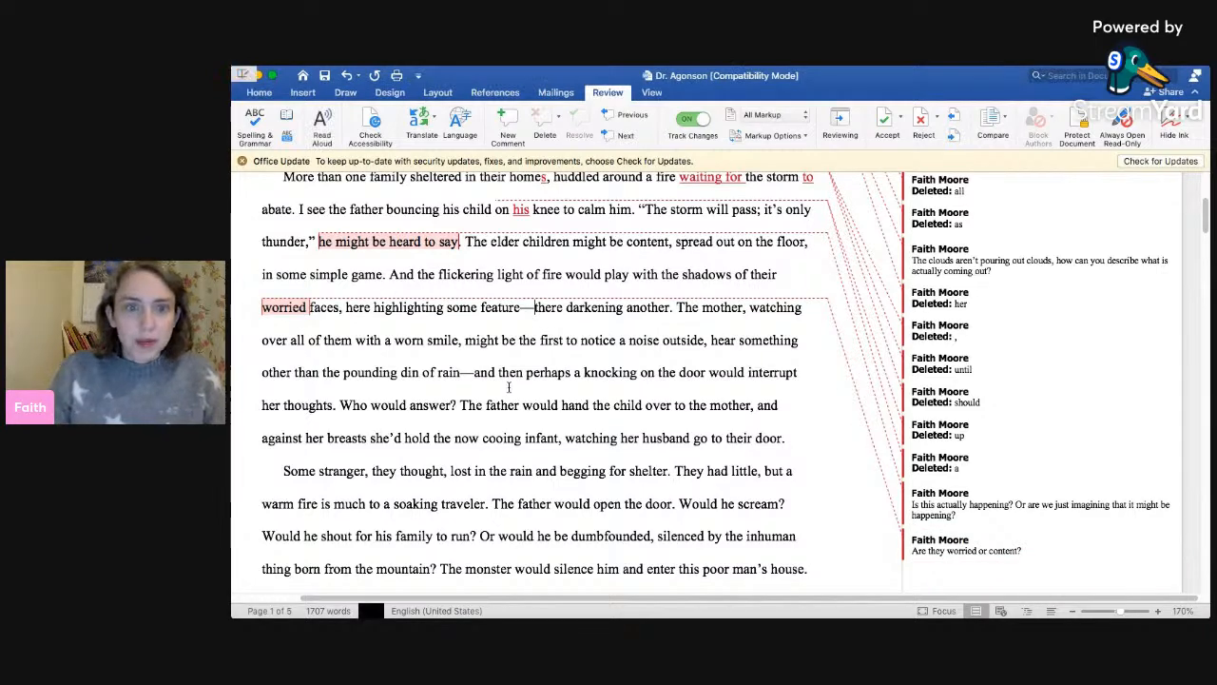
pyautogui.press('BackSpace')
pyautogui.write(',')
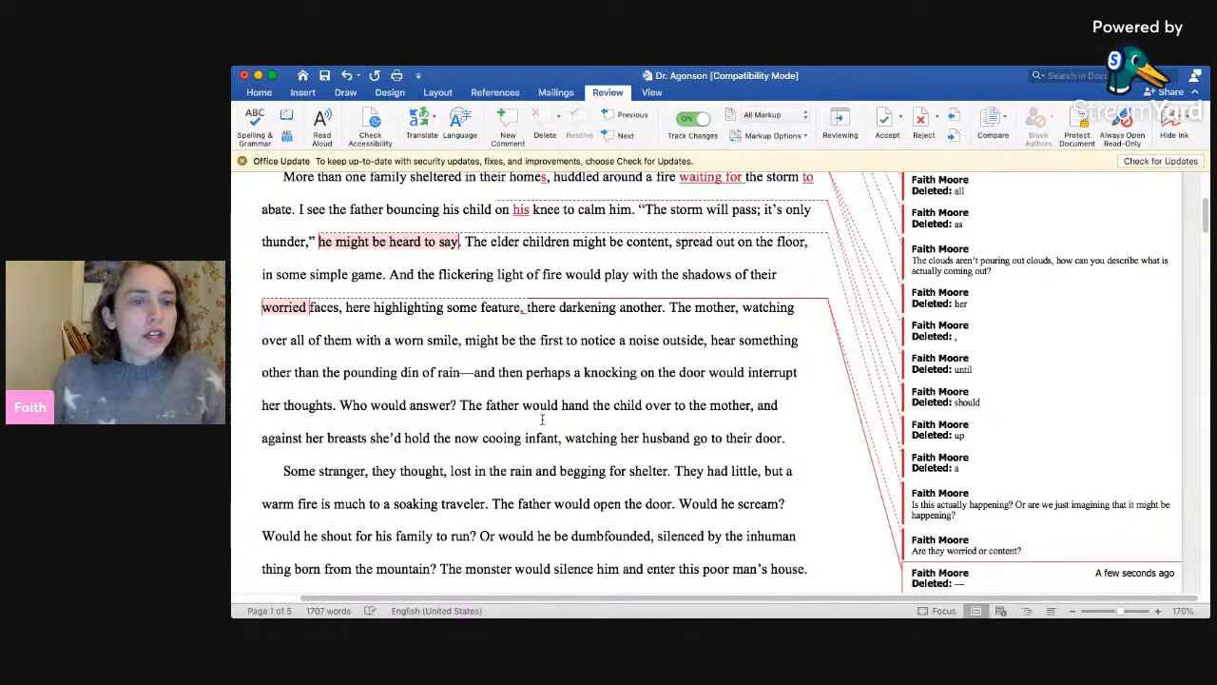
# - End the sentence with a period after "hand the child over to the mother" and delete the following "and"
pyautogui.scroll(-3, 543, 424)
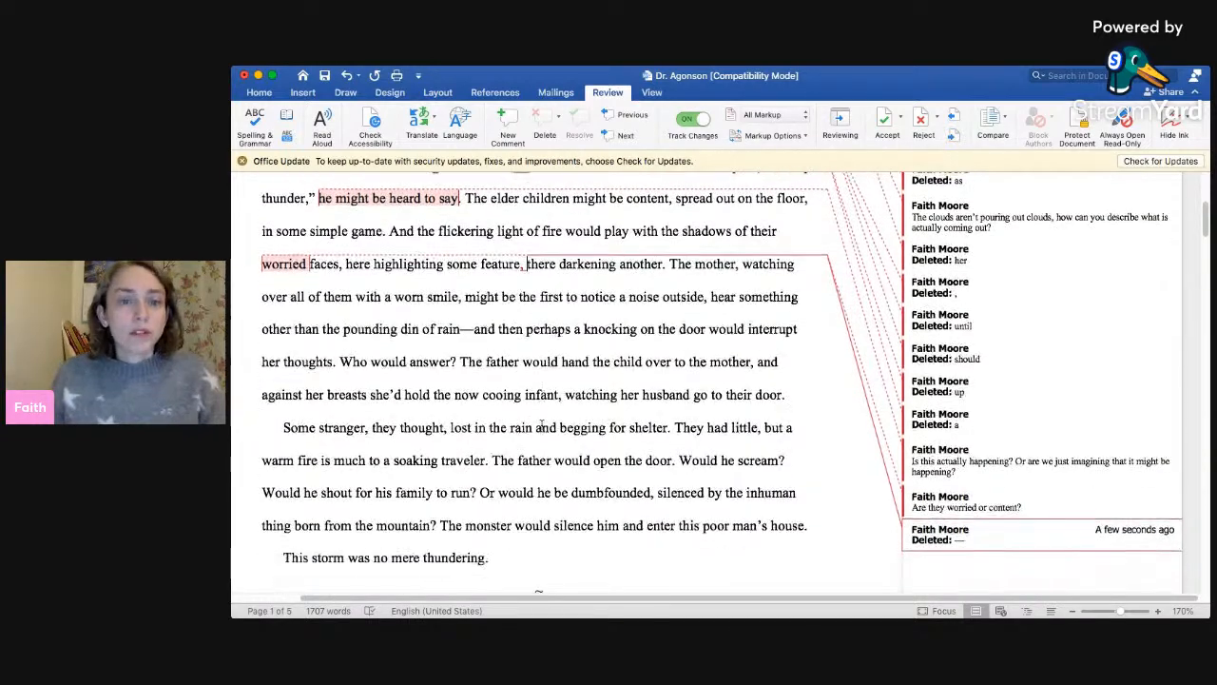
pyautogui.scroll(-1, 544, 426)
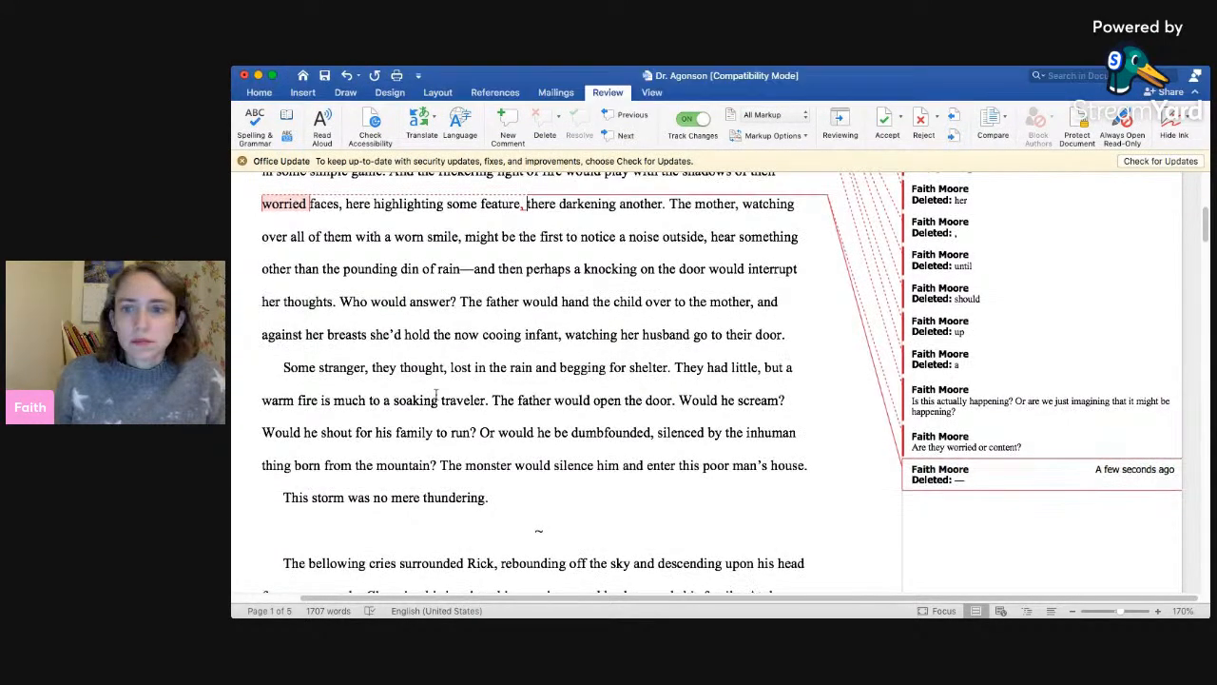
pyautogui.scroll(-1, 445, 402)
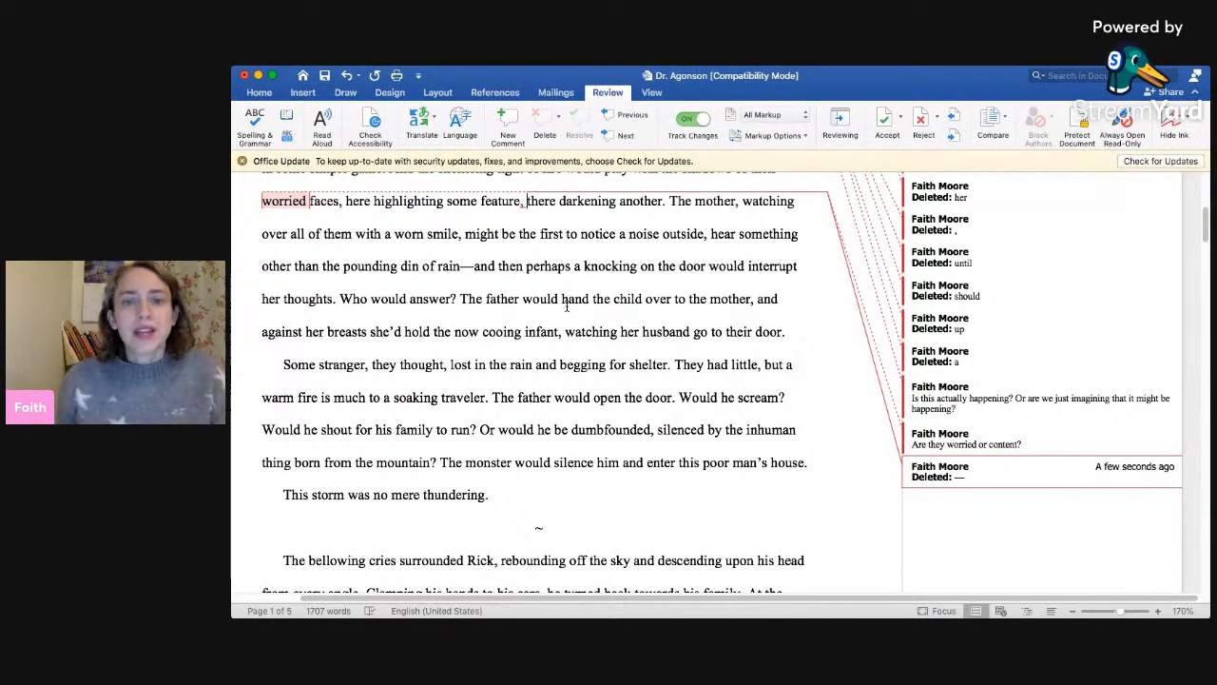
pyautogui.click(753, 301)
pyautogui.press('BackSpace')
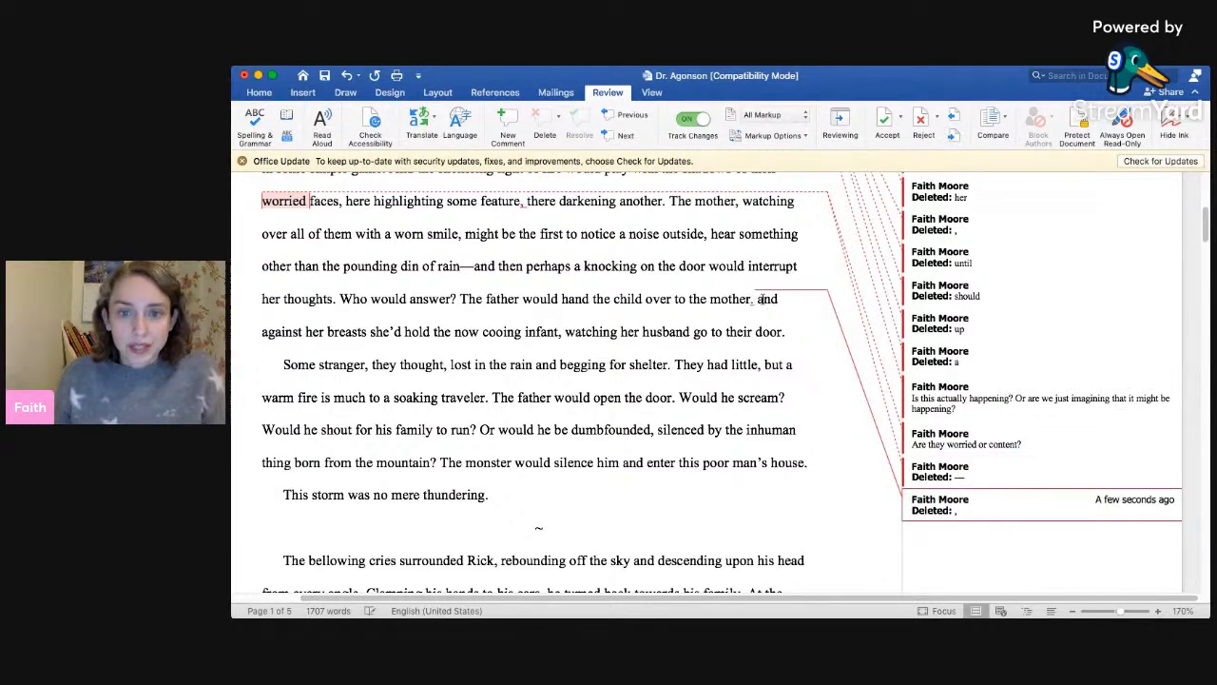
pyautogui.click(759, 300)
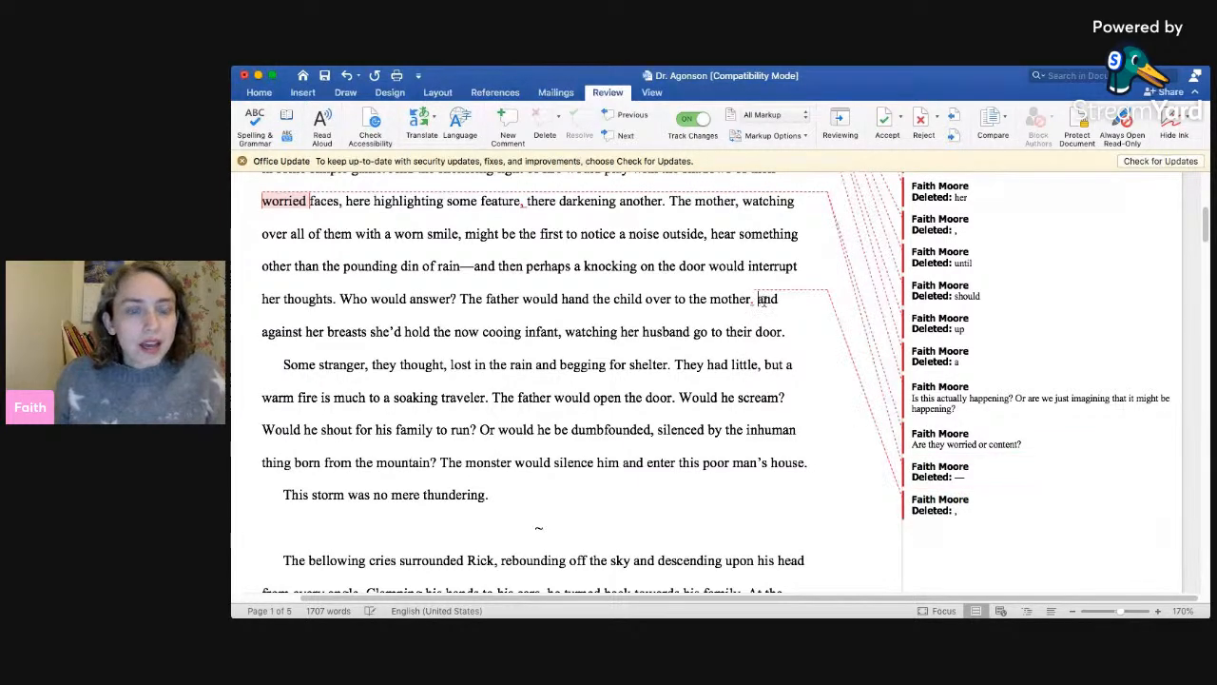
pyautogui.doubleClick(766, 299)
pyautogui.press('BackSpace')
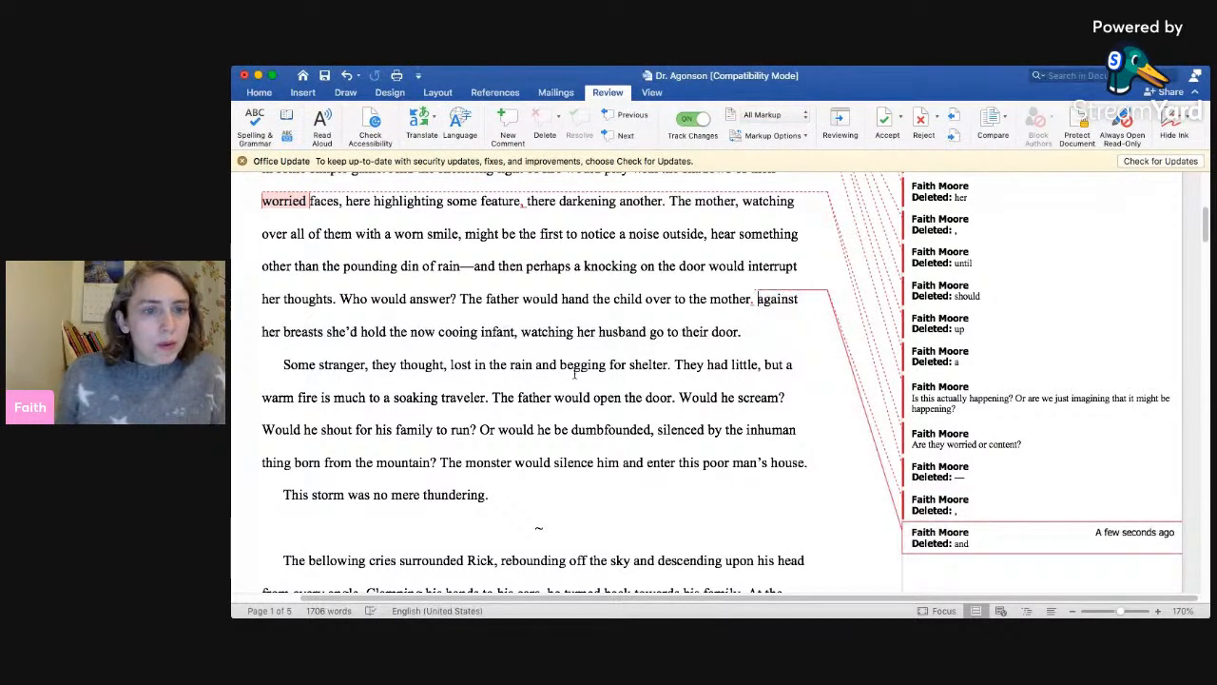
# - Start the sentence after "the mother." with "She'd" and move "against her breasts" to follow "the now cooing infant"
pyautogui.click(329, 332)
pyautogui.press('BackSpace')
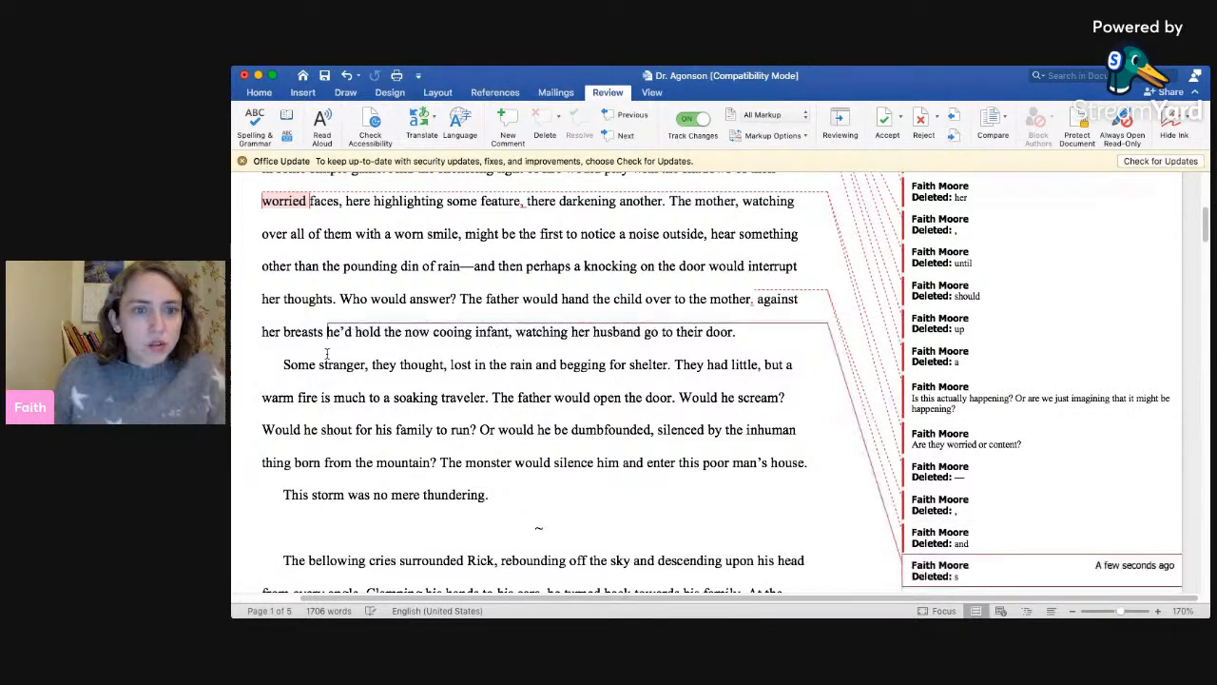
pyautogui.write('S')
pyautogui.moveTo(758, 301); pyautogui.dragTo(321, 339)
pyautogui.press('super+c')
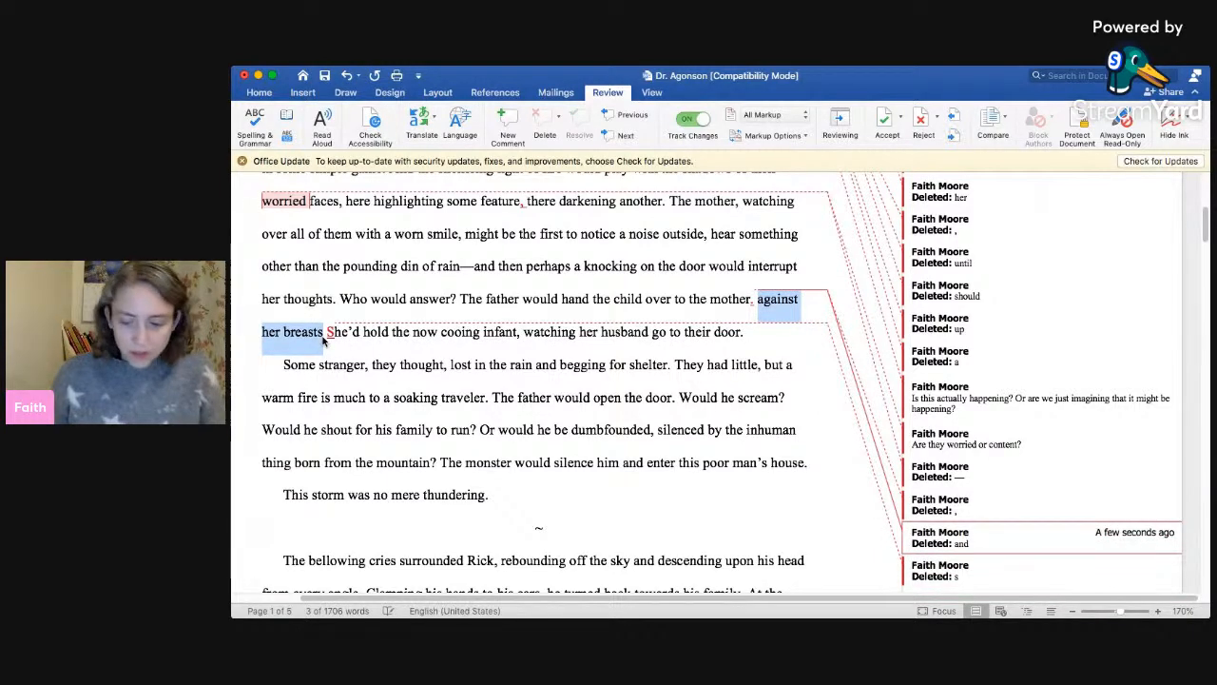
pyautogui.press('BackSpace')
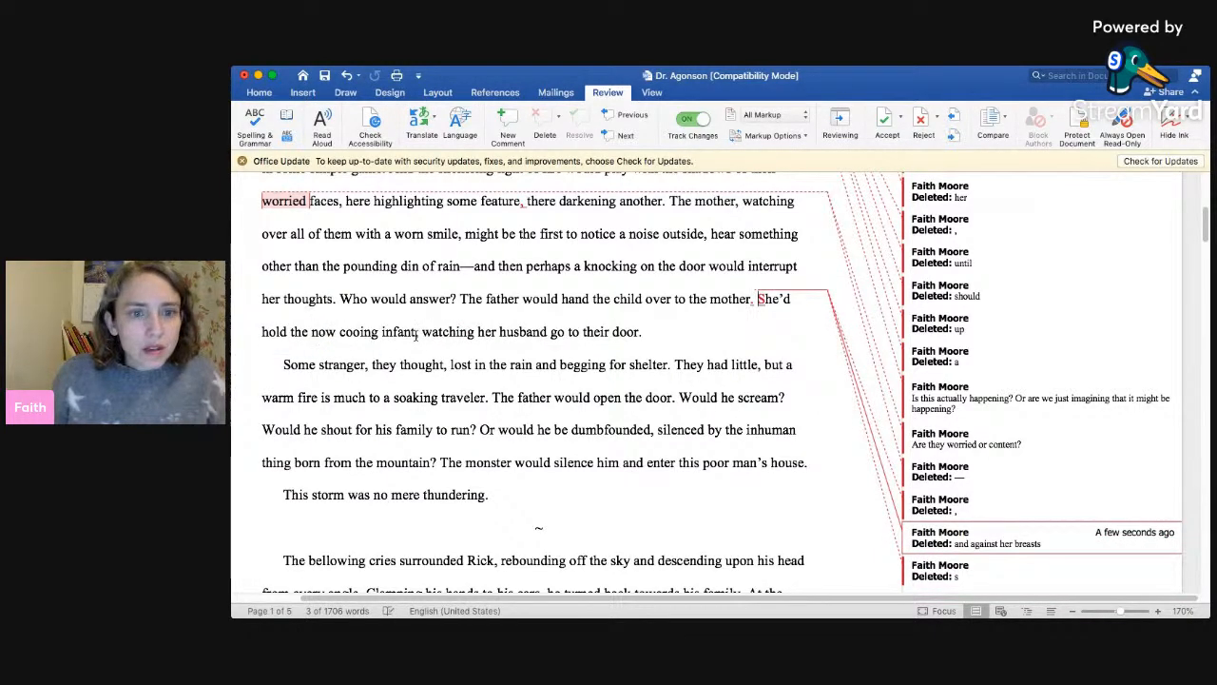
pyautogui.press('super+v')
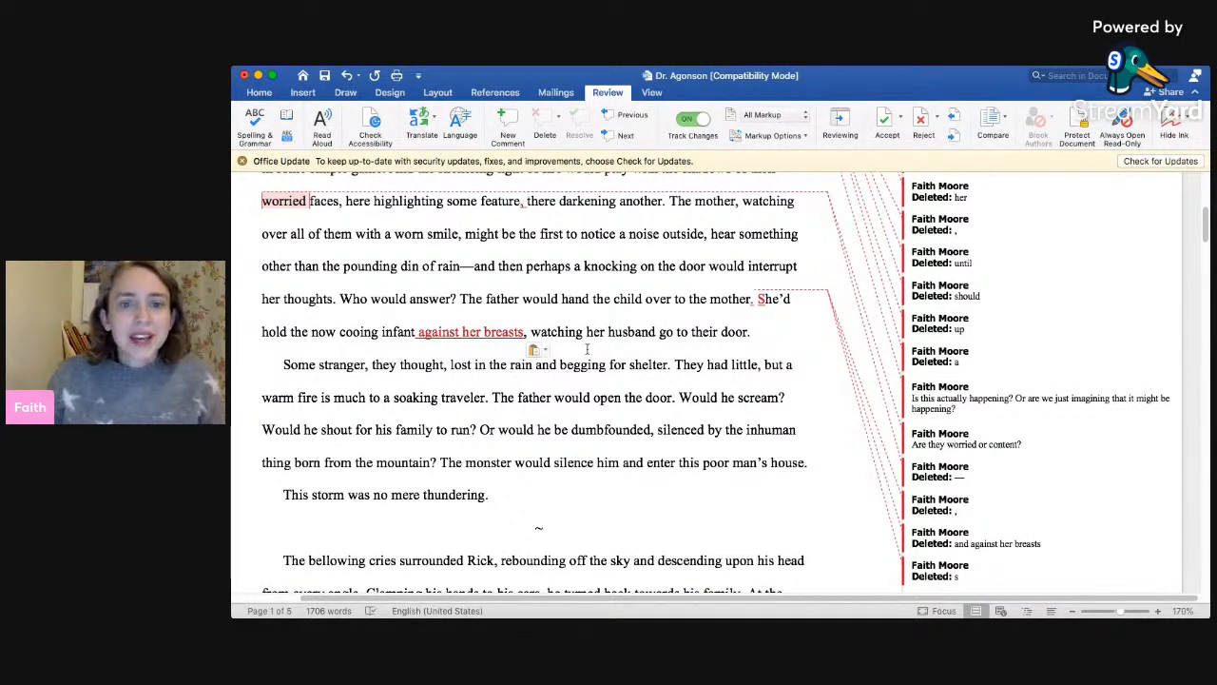
# - In the paragraph starting "Some stranger", replace "thought" with "would think" and "had" before "little" with "would have"
pyautogui.scroll(-3, 665, 409)
pyautogui.scroll(-2, 665, 408)
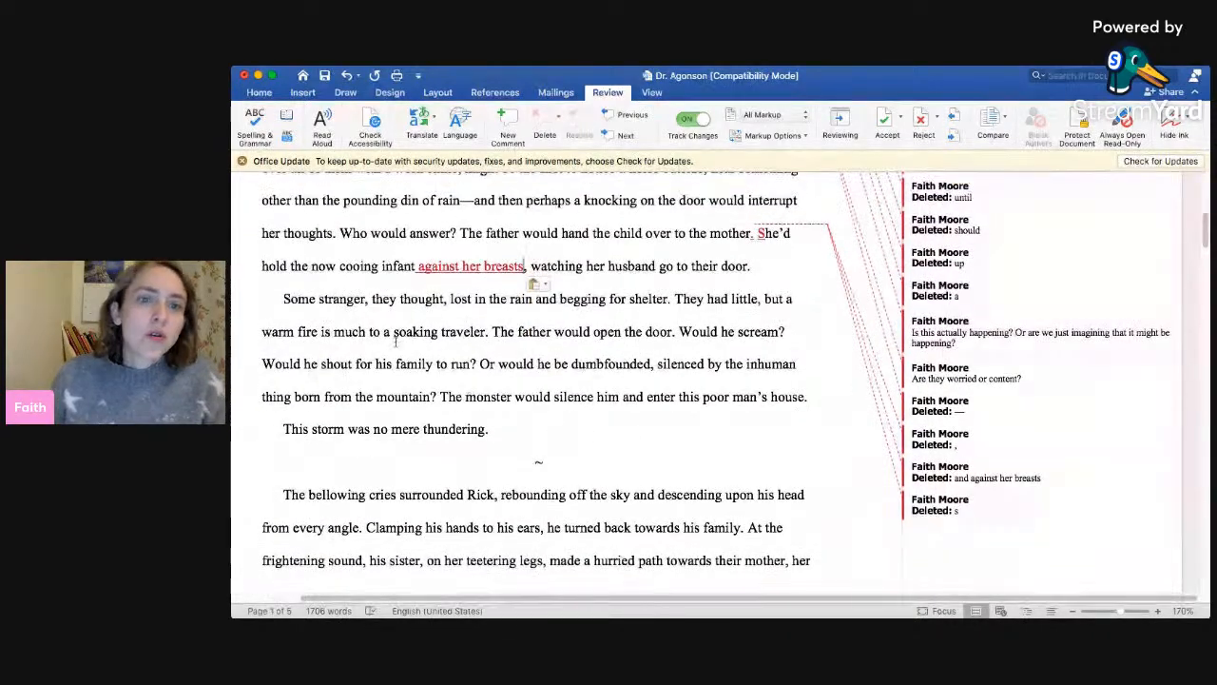
pyautogui.scroll(4, 395, 341)
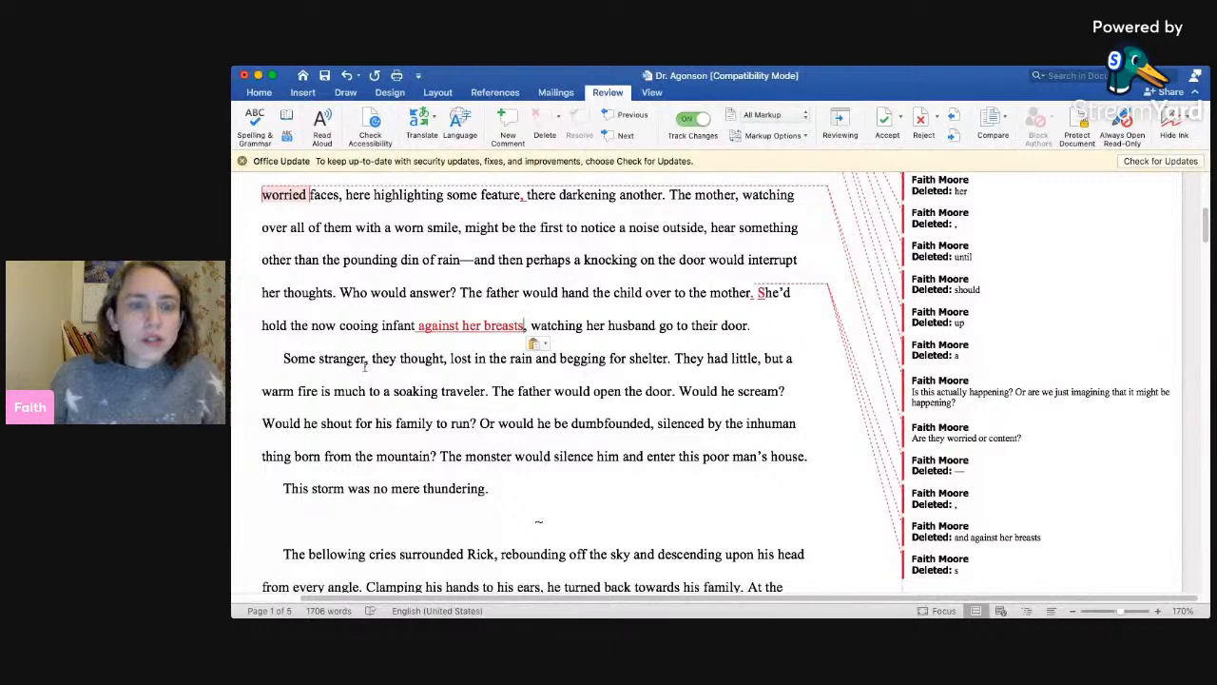
pyautogui.doubleClick(416, 358)
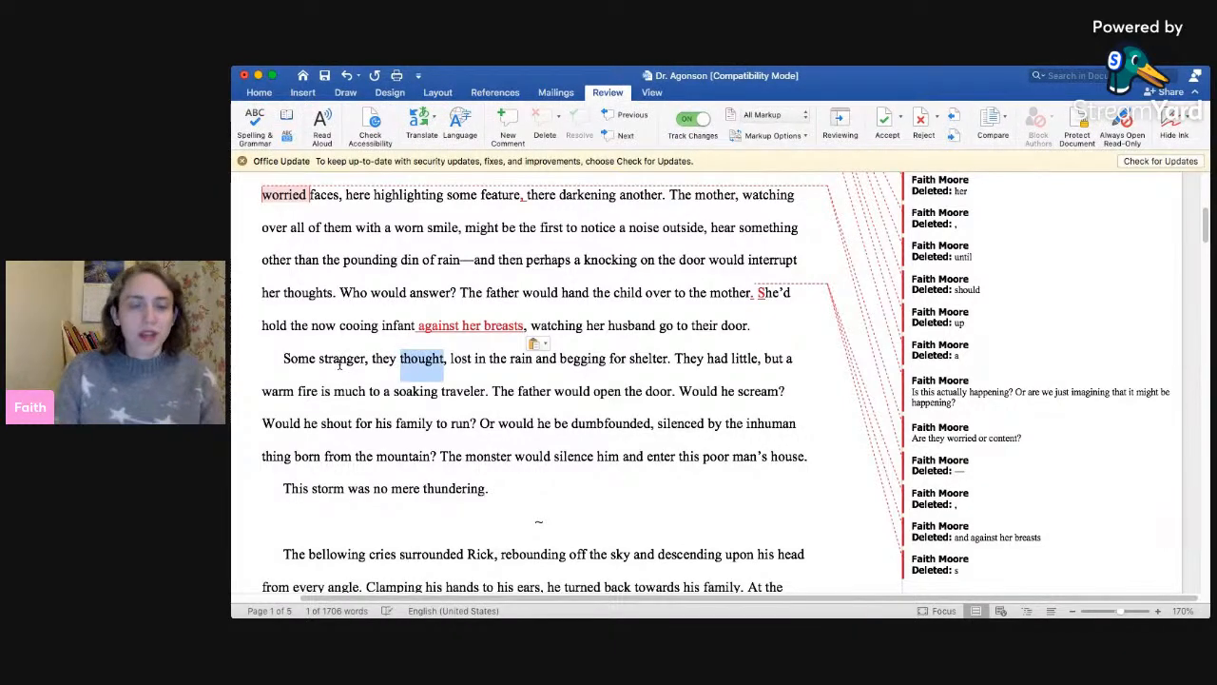
pyautogui.write('would think')
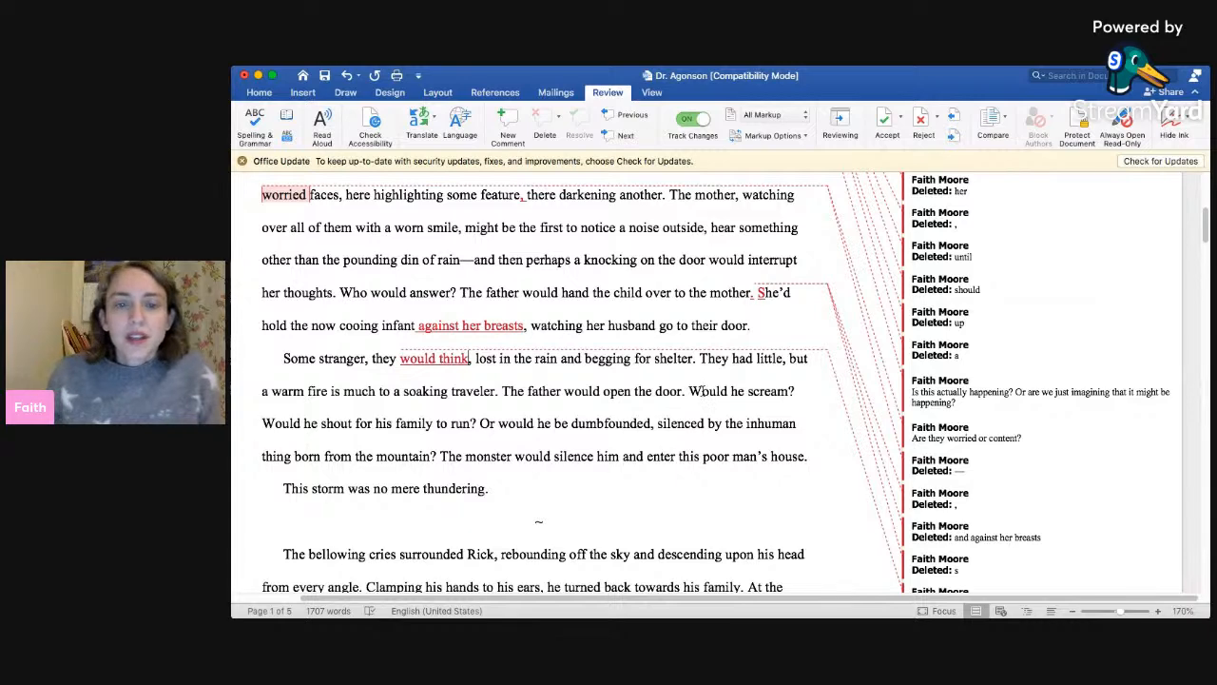
pyautogui.doubleClick(742, 358)
pyautogui.write('woul')
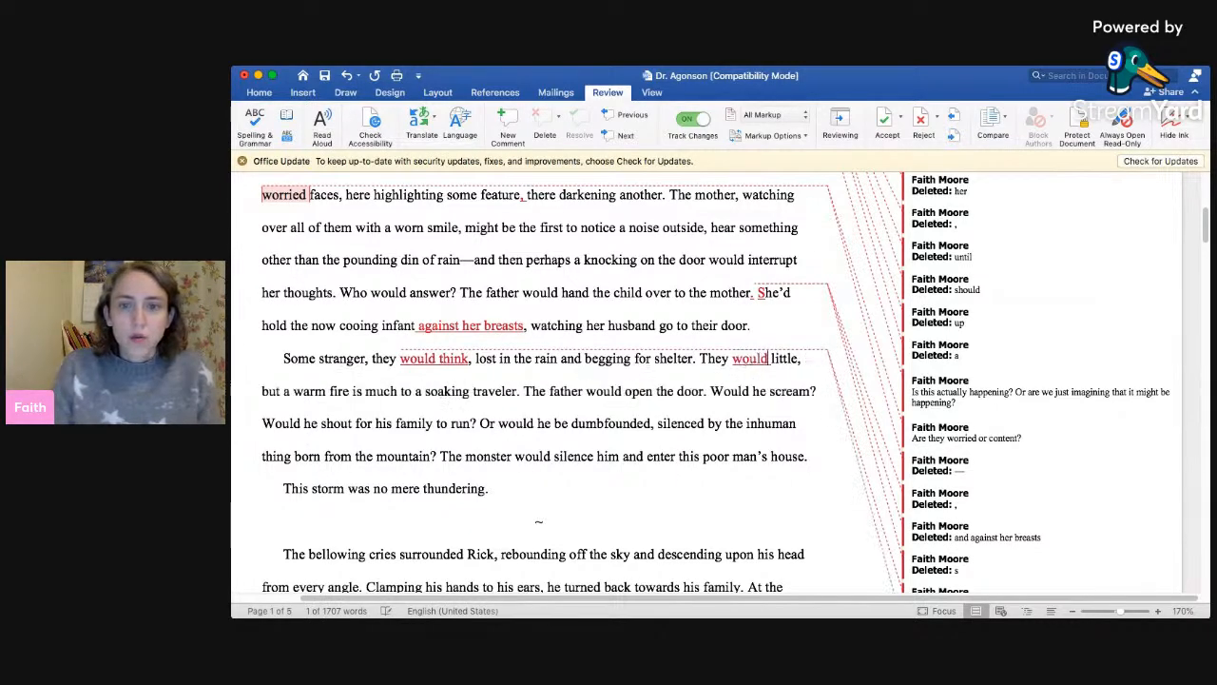
pyautogui.write('d have')
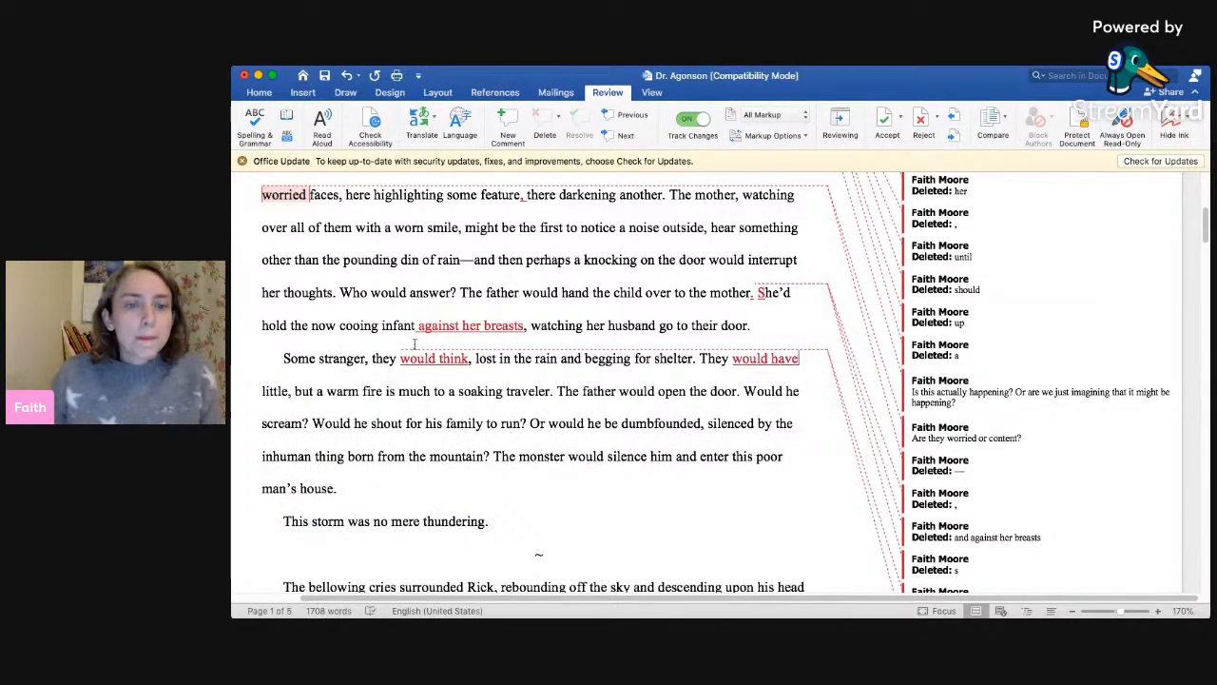
# - Add a comment on "silence" in "The monster would silence him": "What is this monster actually doing to him?"
pyautogui.scroll(-2, 445, 419)
pyautogui.scroll(-1, 445, 418)
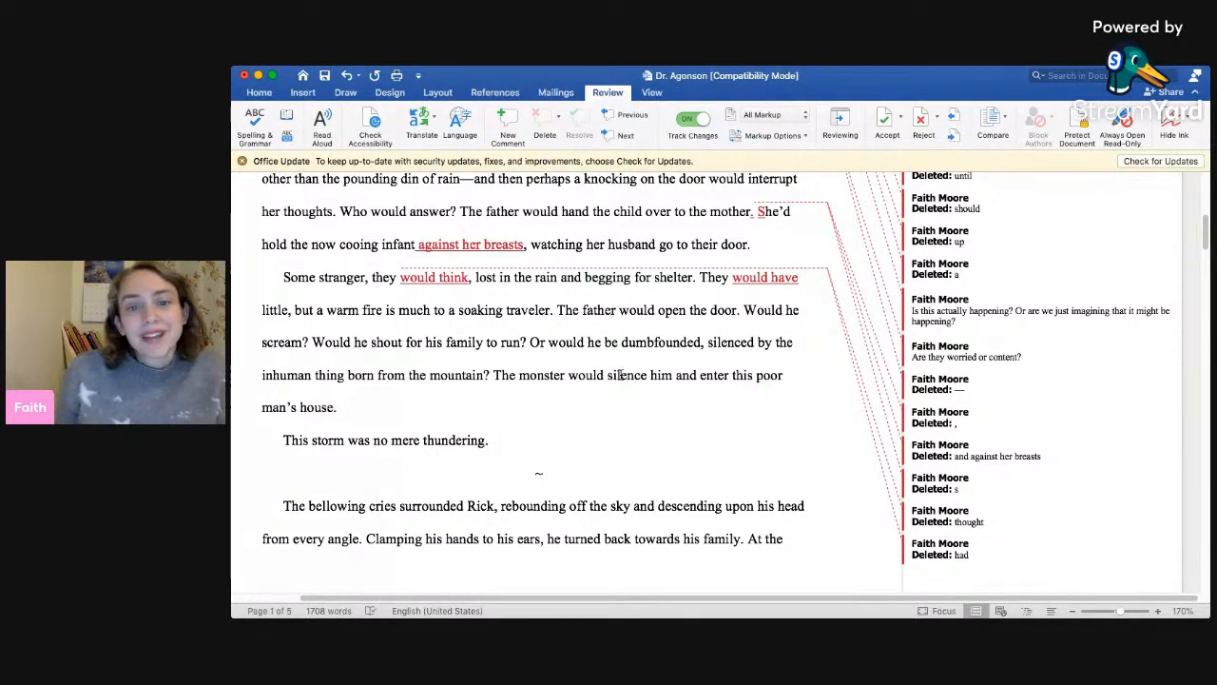
pyautogui.doubleClick(620, 375)
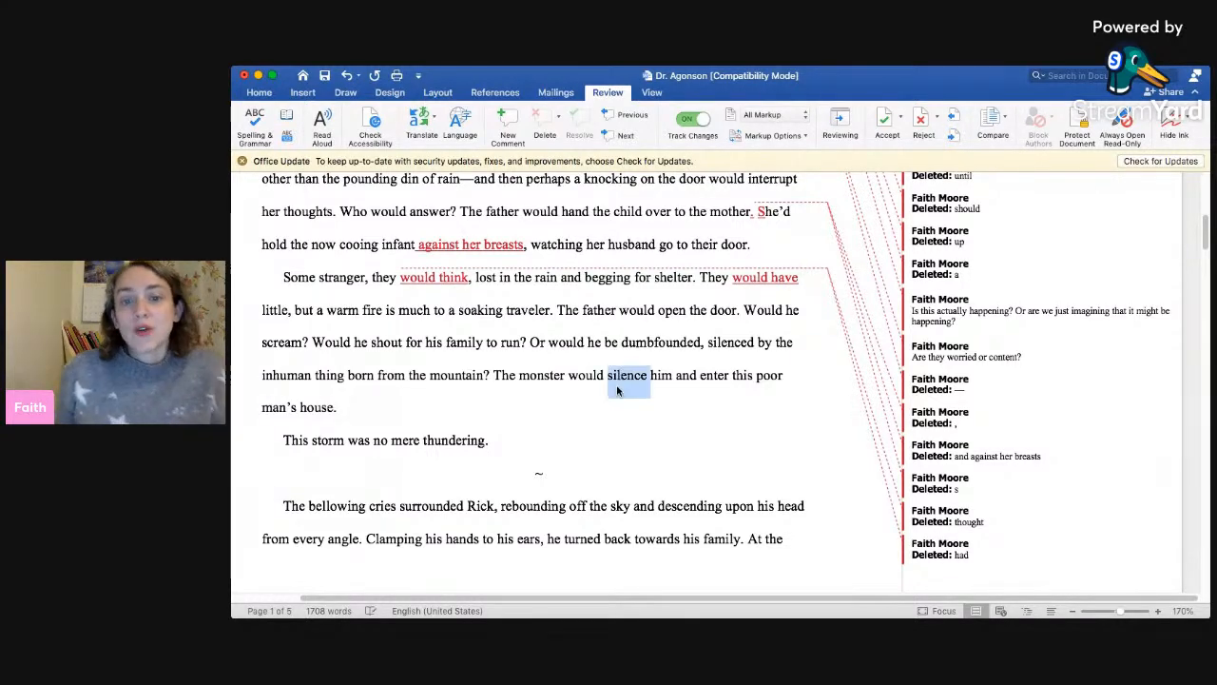
pyautogui.click(516, 120)
pyautogui.write('What is this monster actual')
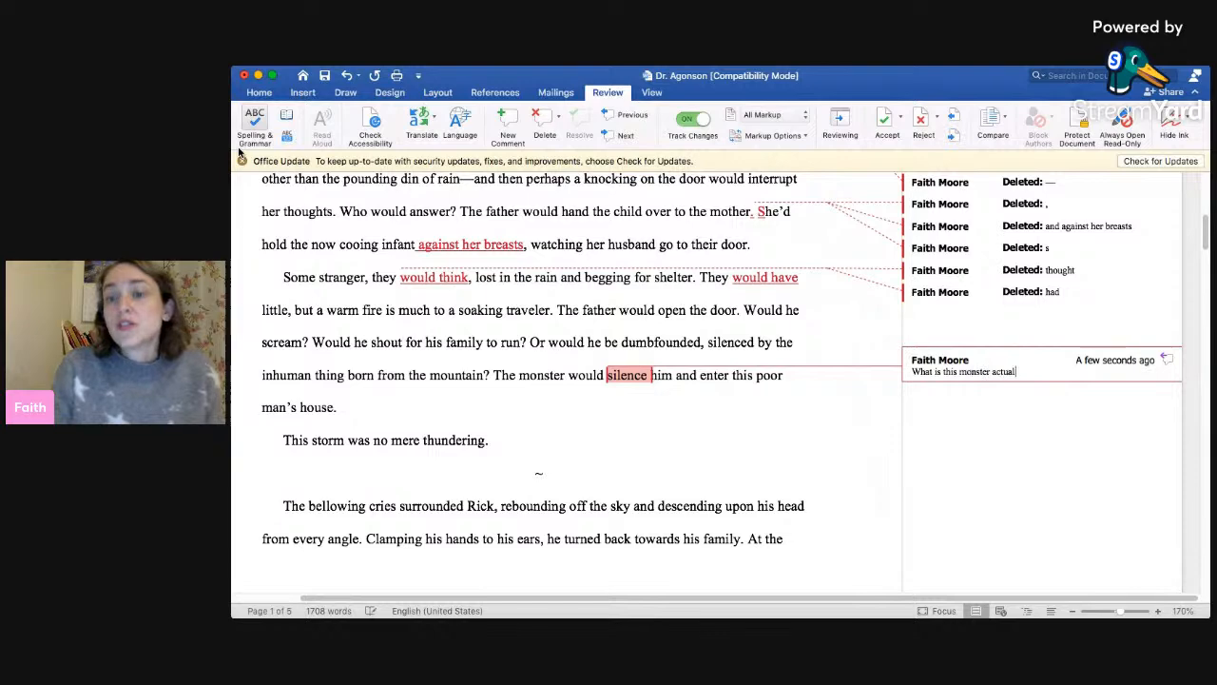
pyautogui.write('y doing t')
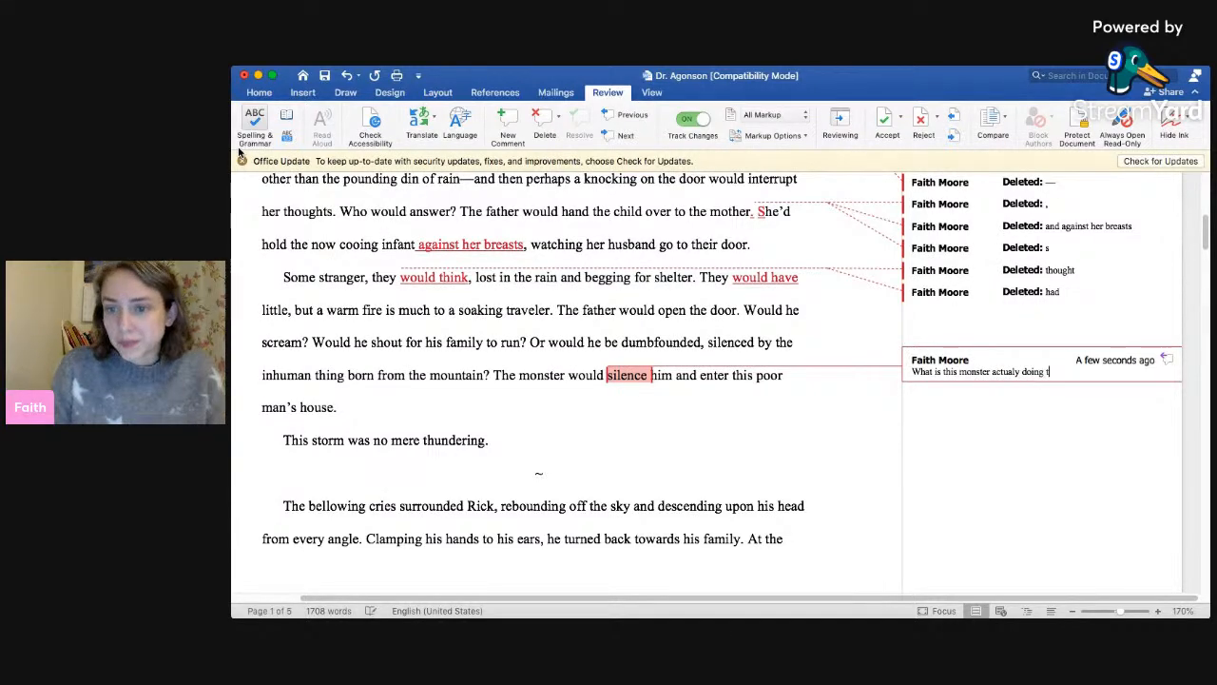
pyautogui.write('o him?')
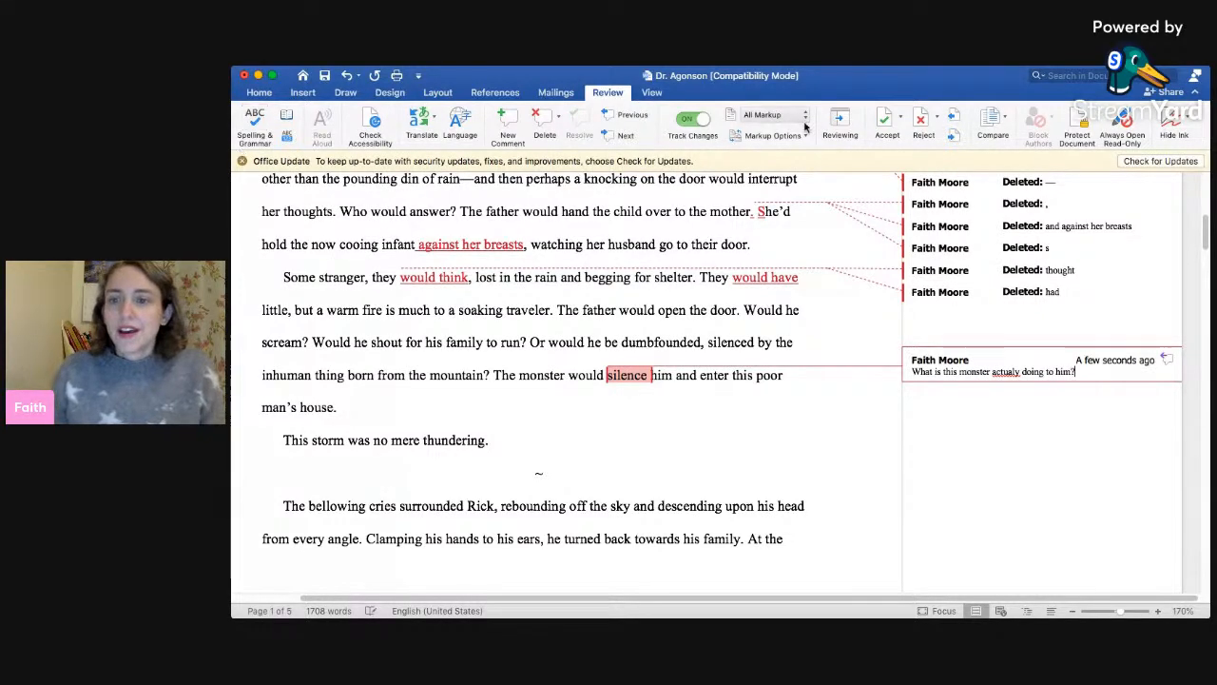
pyautogui.click(1014, 373)
pyautogui.write('l')
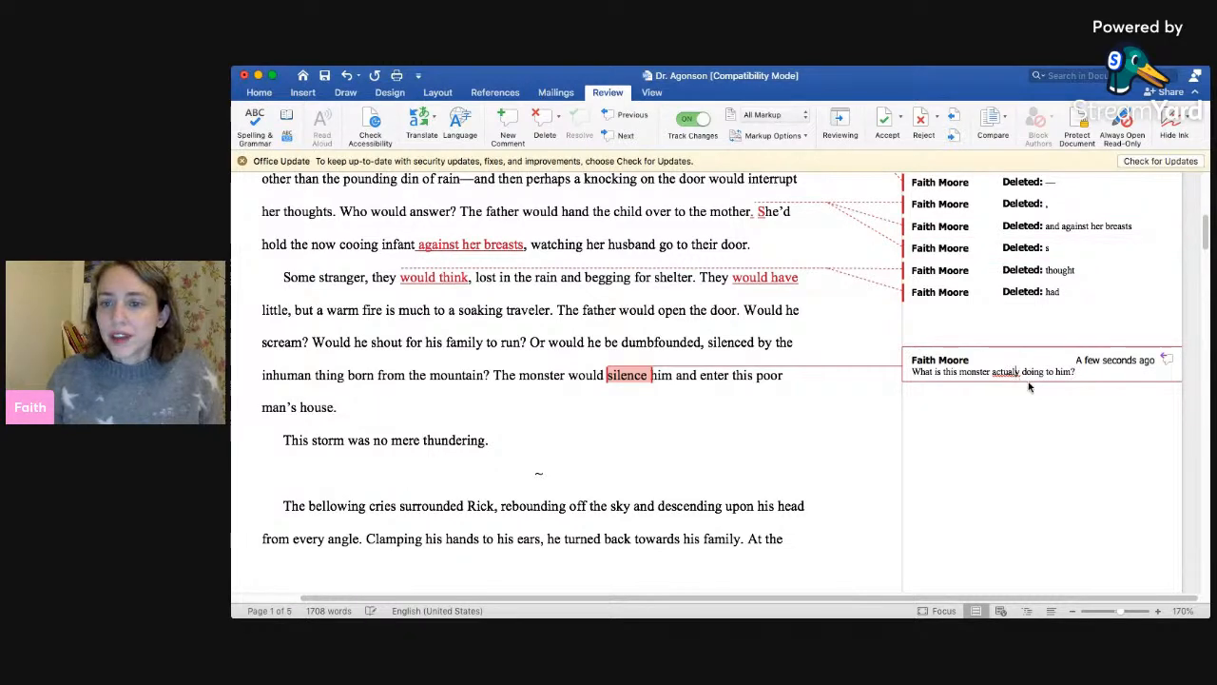
pyautogui.click(1091, 377)
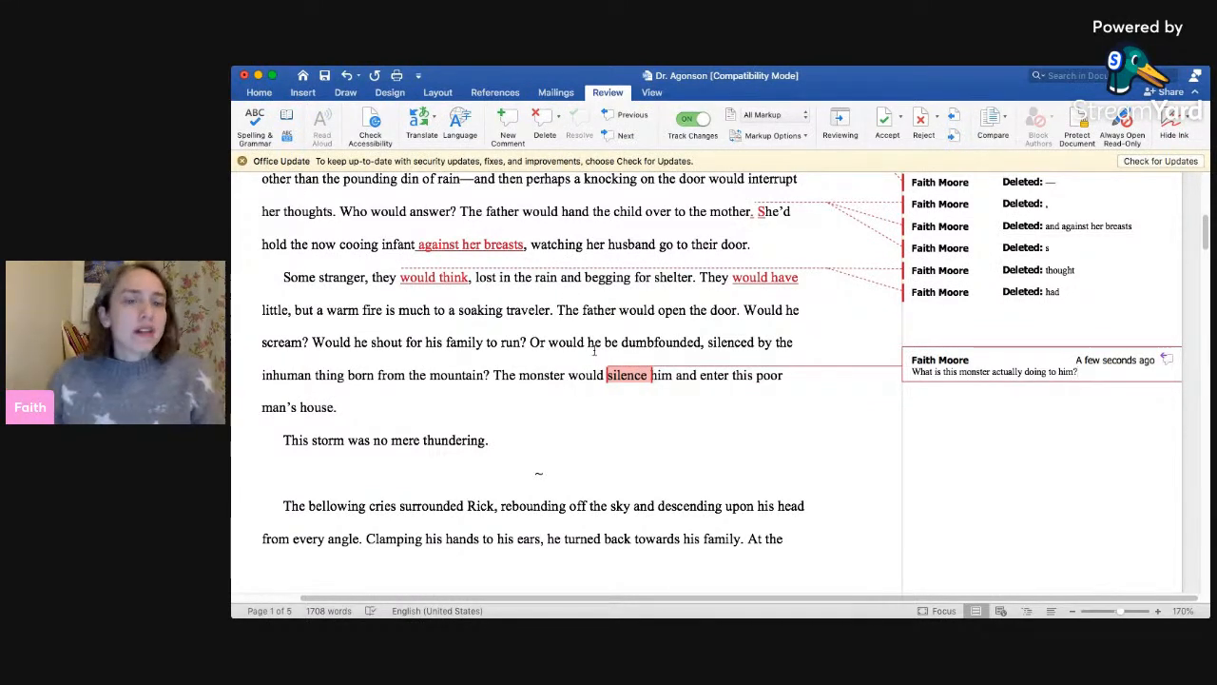
# - Add a comment on the character's name after "The bellowing cries surrounded": "Is this the best name for this character?"
pyautogui.scroll(-2, 665, 378)
pyautogui.scroll(-4, 703, 376)
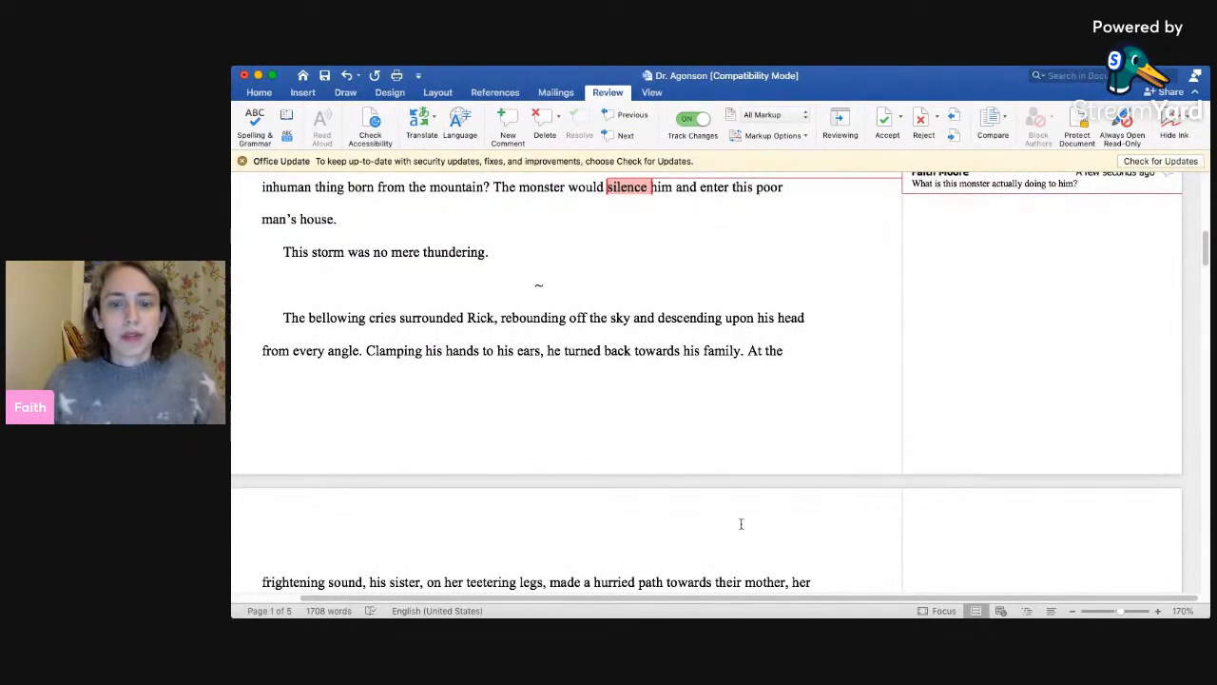
pyautogui.press('super+Tab')
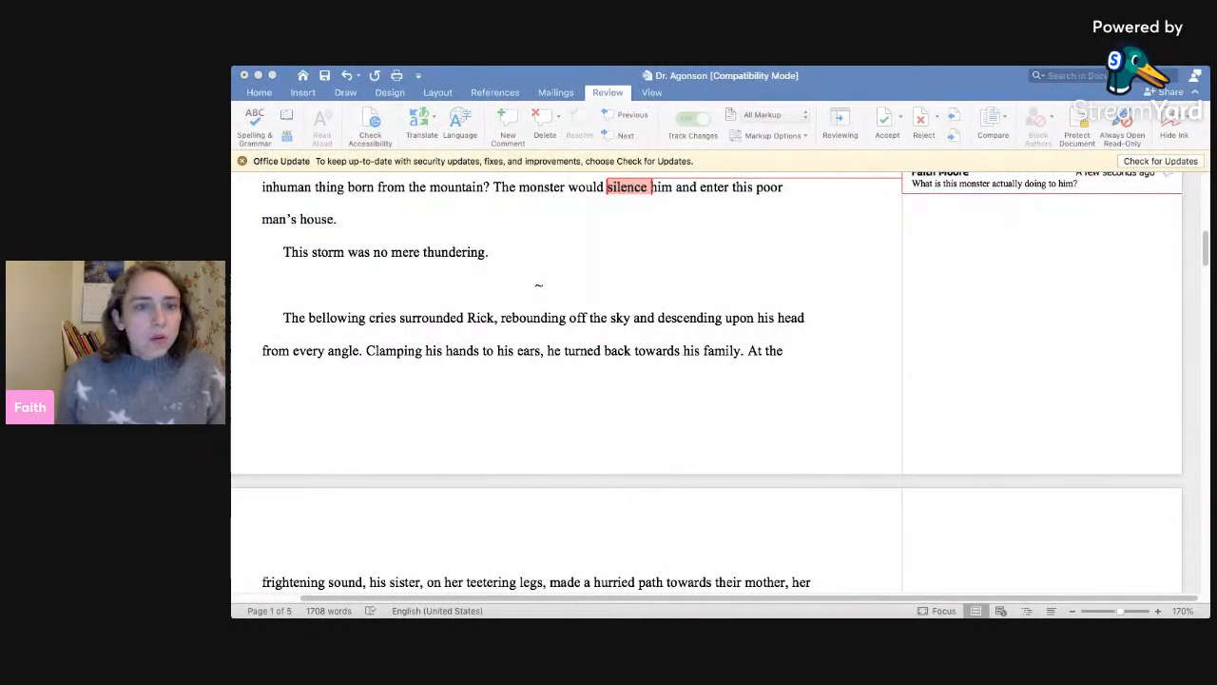
pyautogui.press('super+Tab')
pyautogui.scroll(-3, 682, 439)
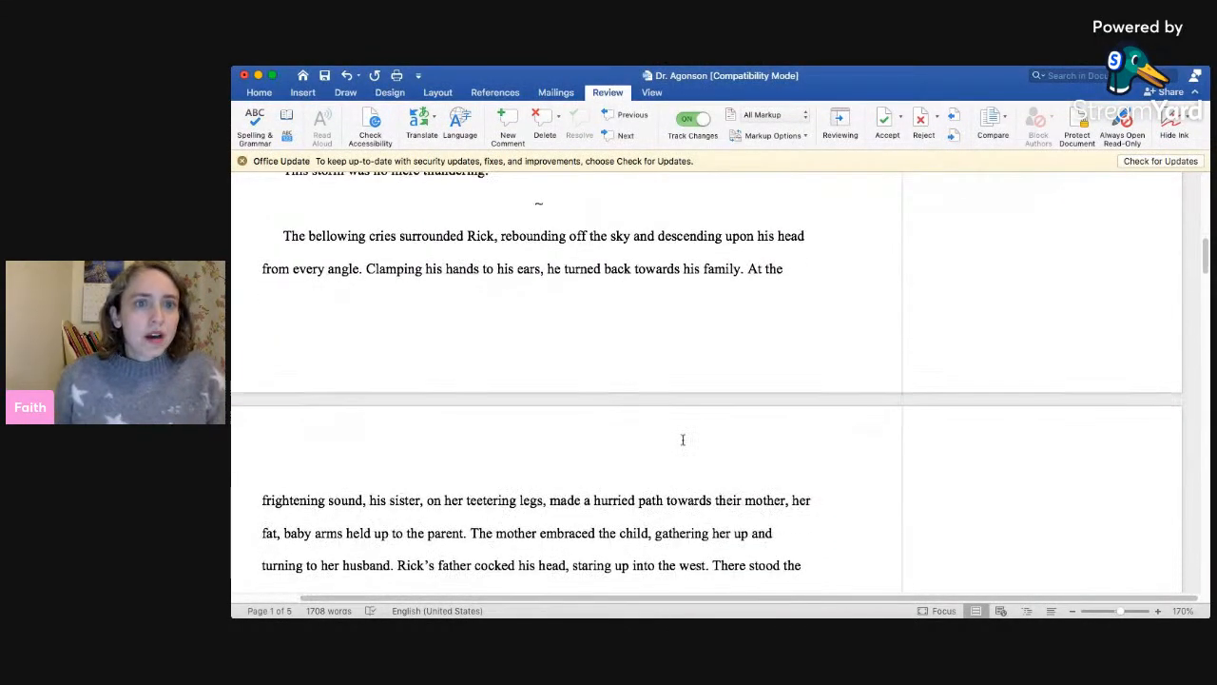
pyautogui.scroll(2, 682, 437)
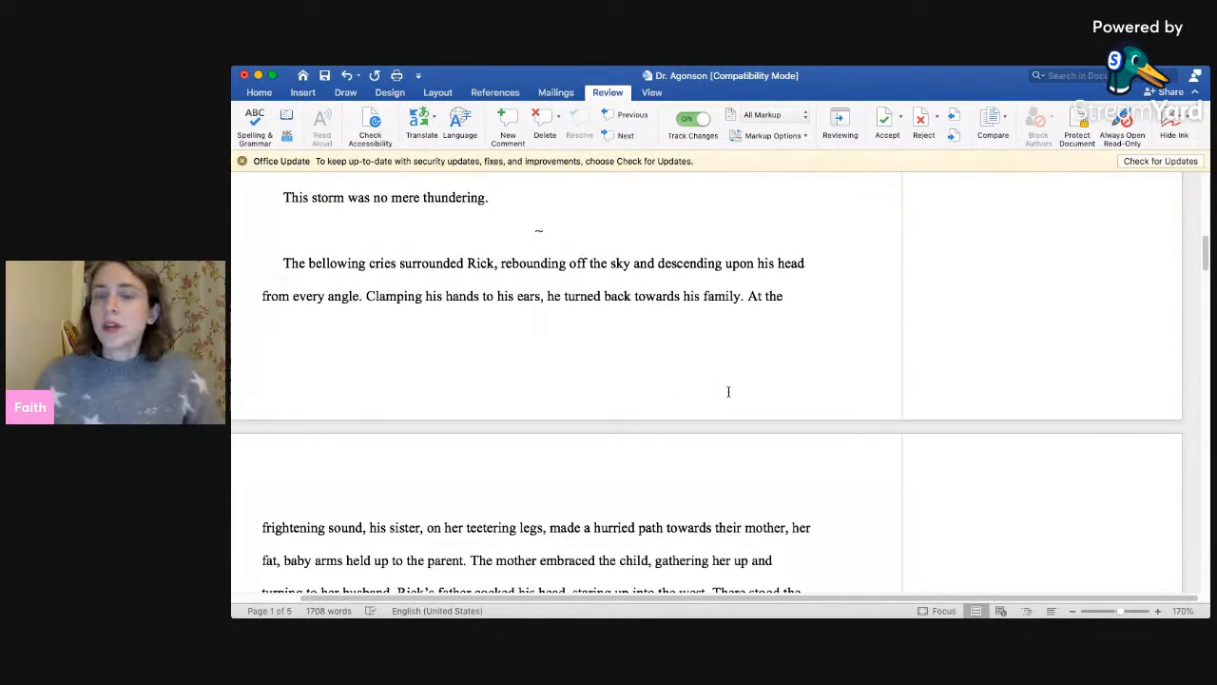
pyautogui.scroll(-2, 729, 391)
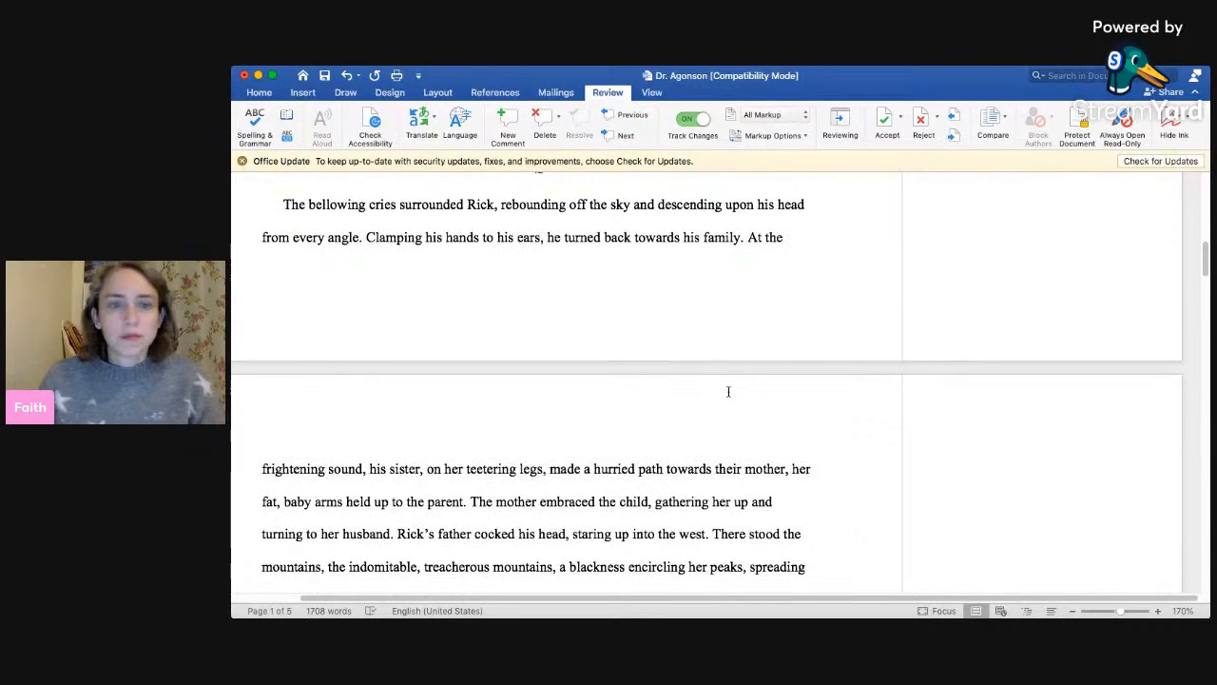
pyautogui.scroll(-1, 729, 395)
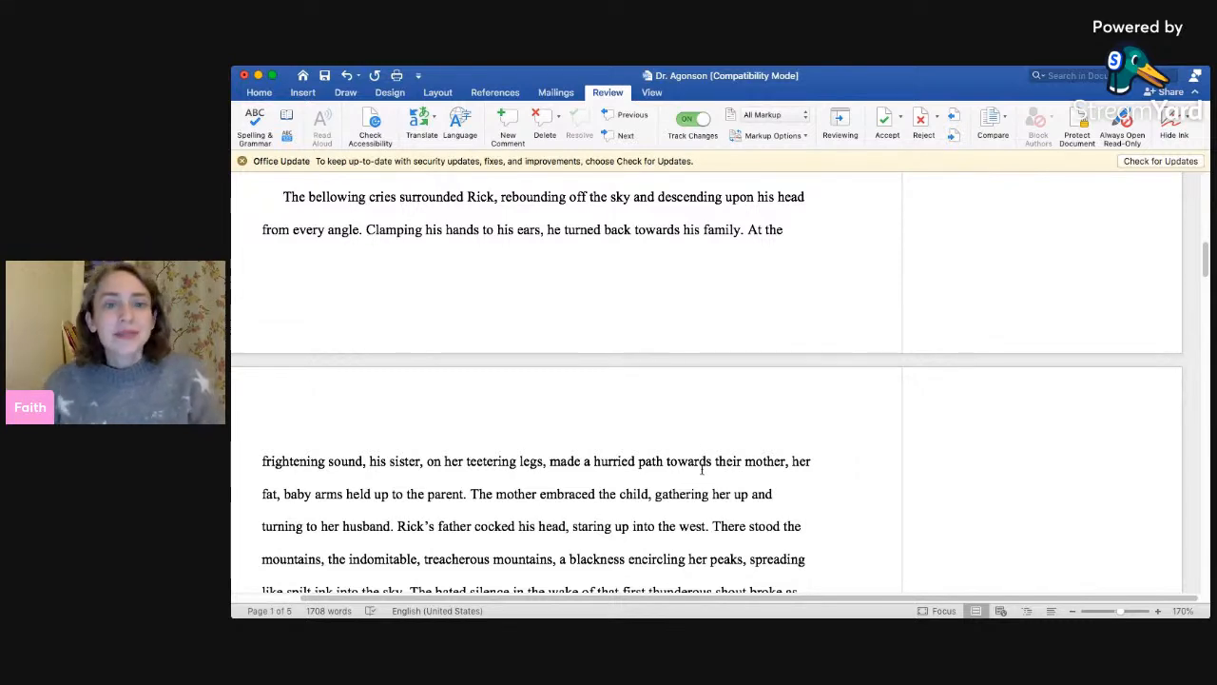
pyautogui.doubleClick(482, 197)
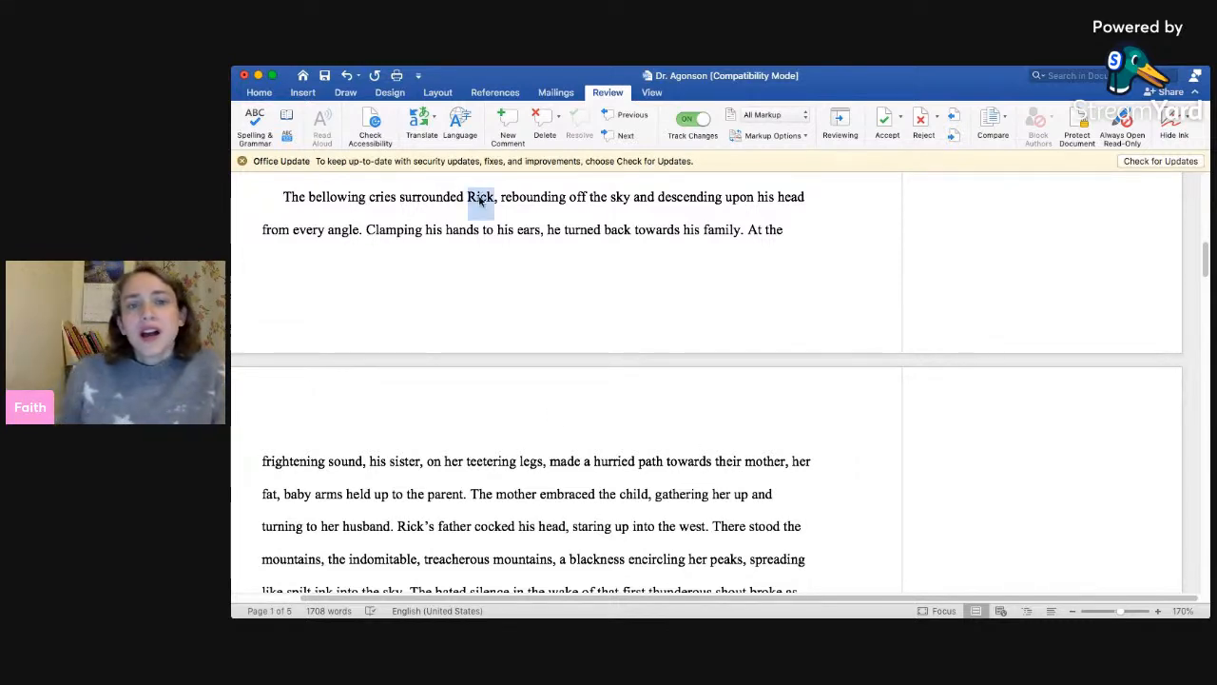
pyautogui.click(508, 129)
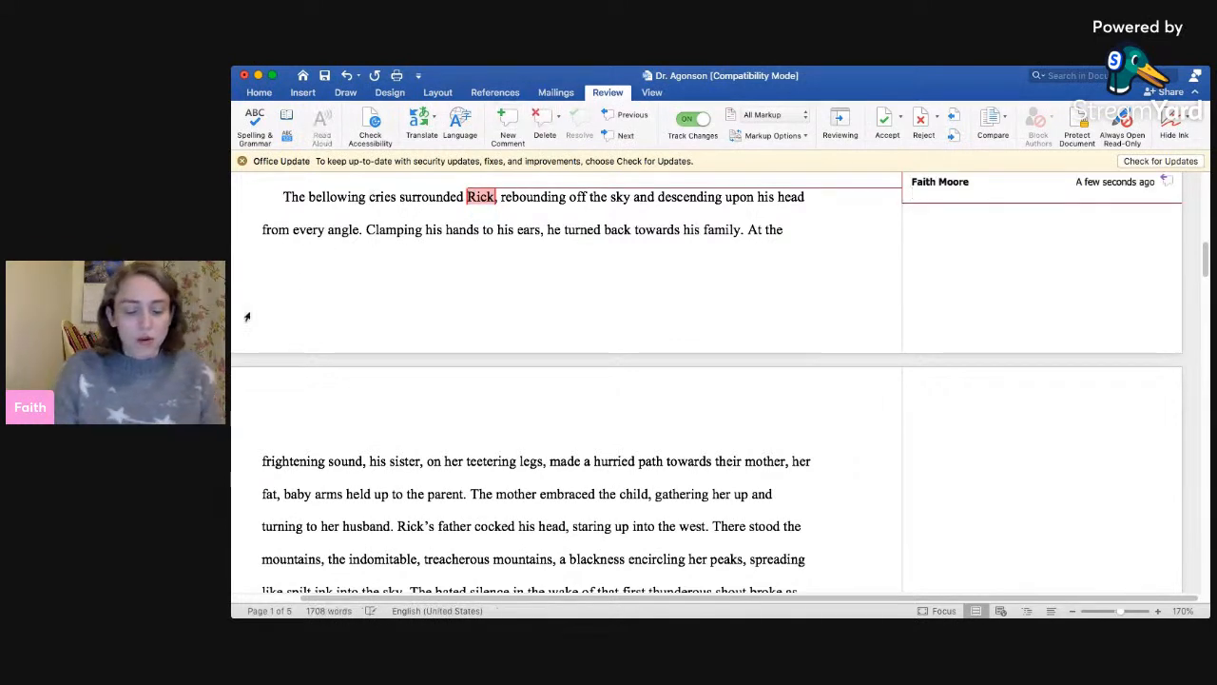
pyautogui.write('Is this ')
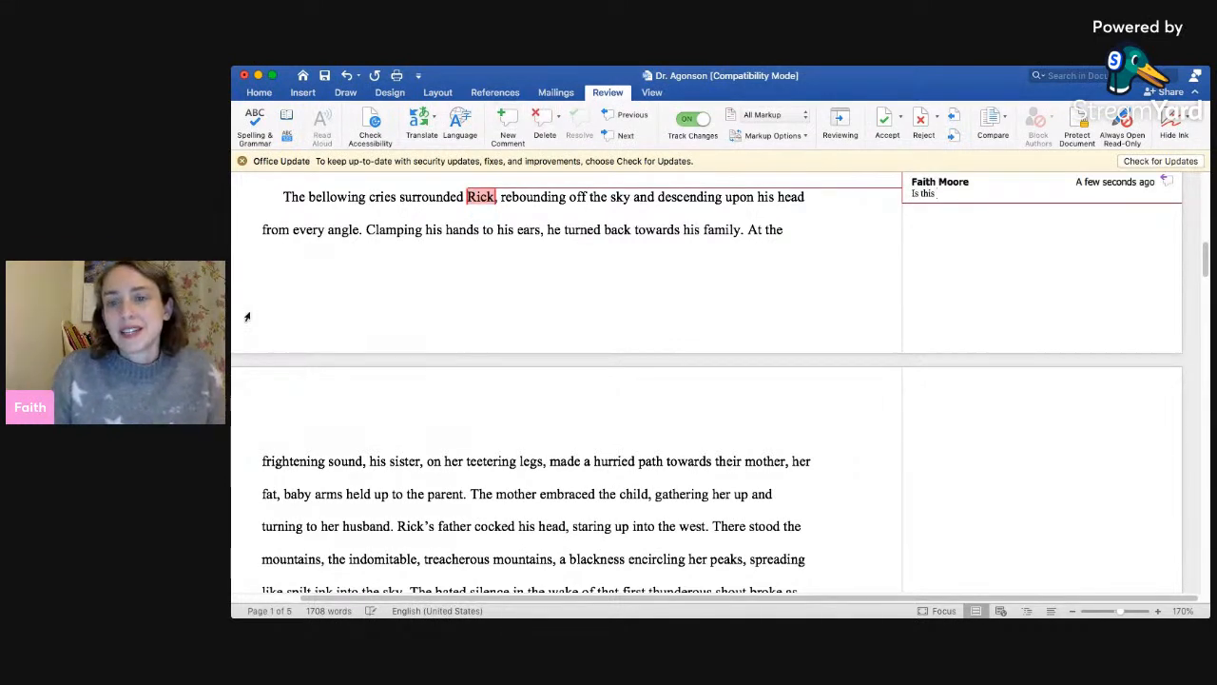
pyautogui.write('the best name for this character?')
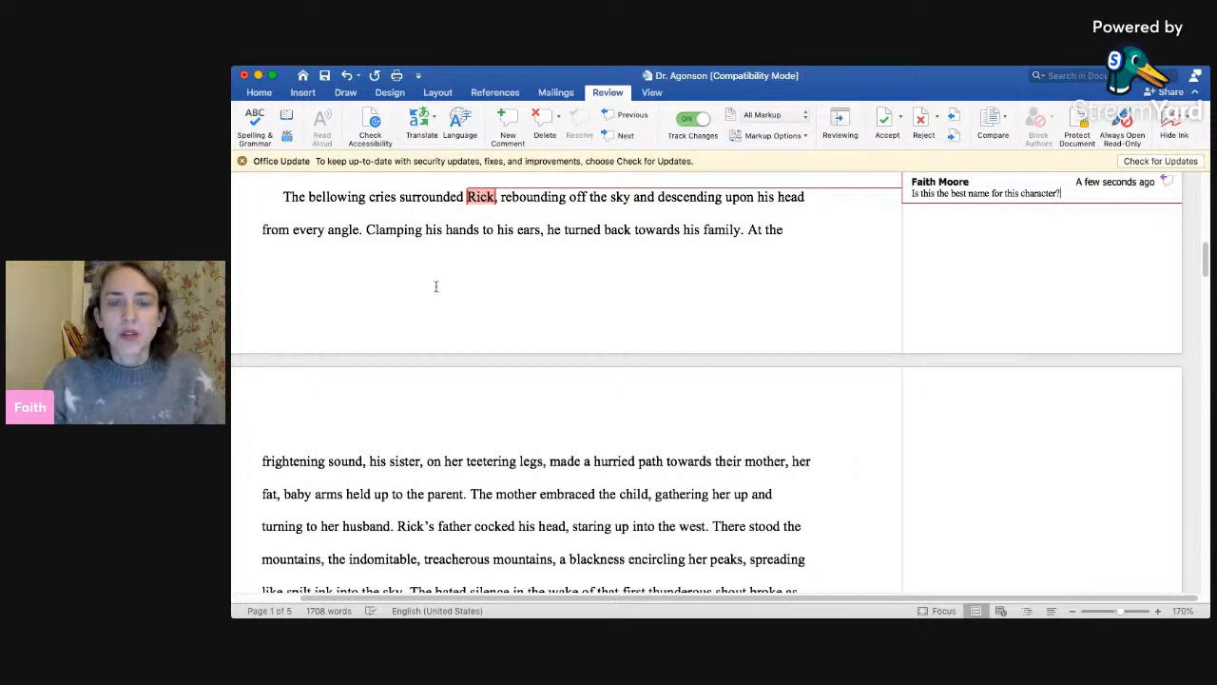
# - Change "towards" to "toward" in both "turned back towards his family" and "made a hurried path towards their mother"
pyautogui.click(679, 231)
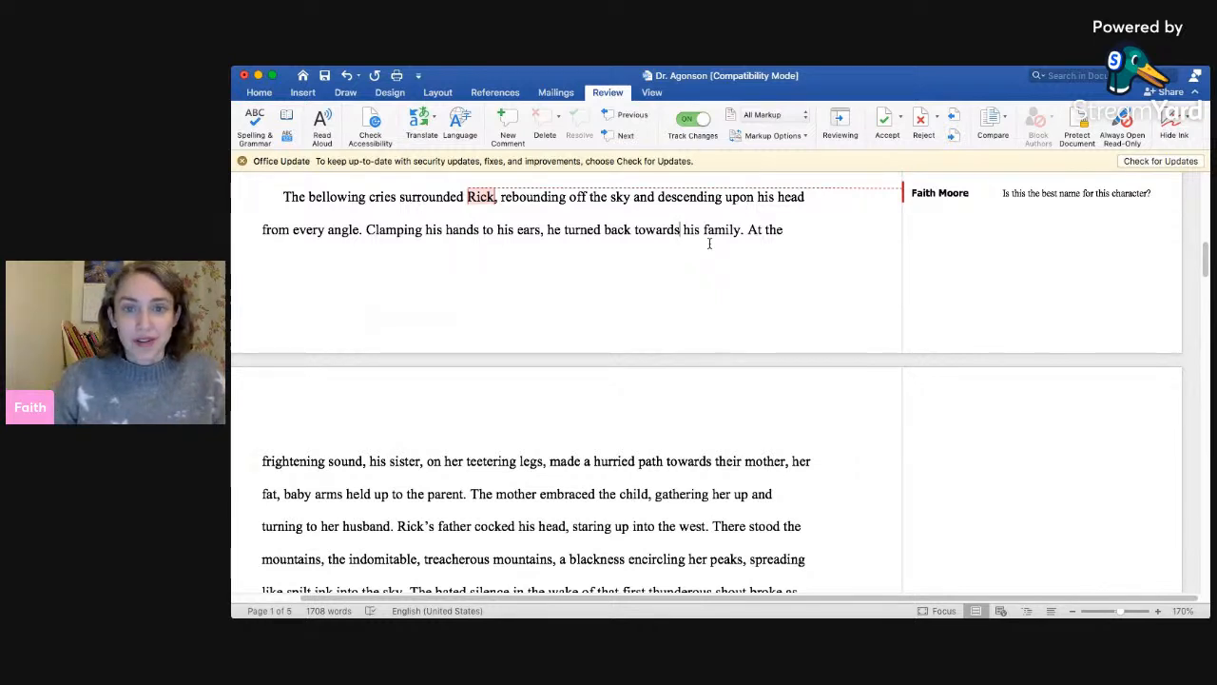
pyautogui.press('BackSpace')
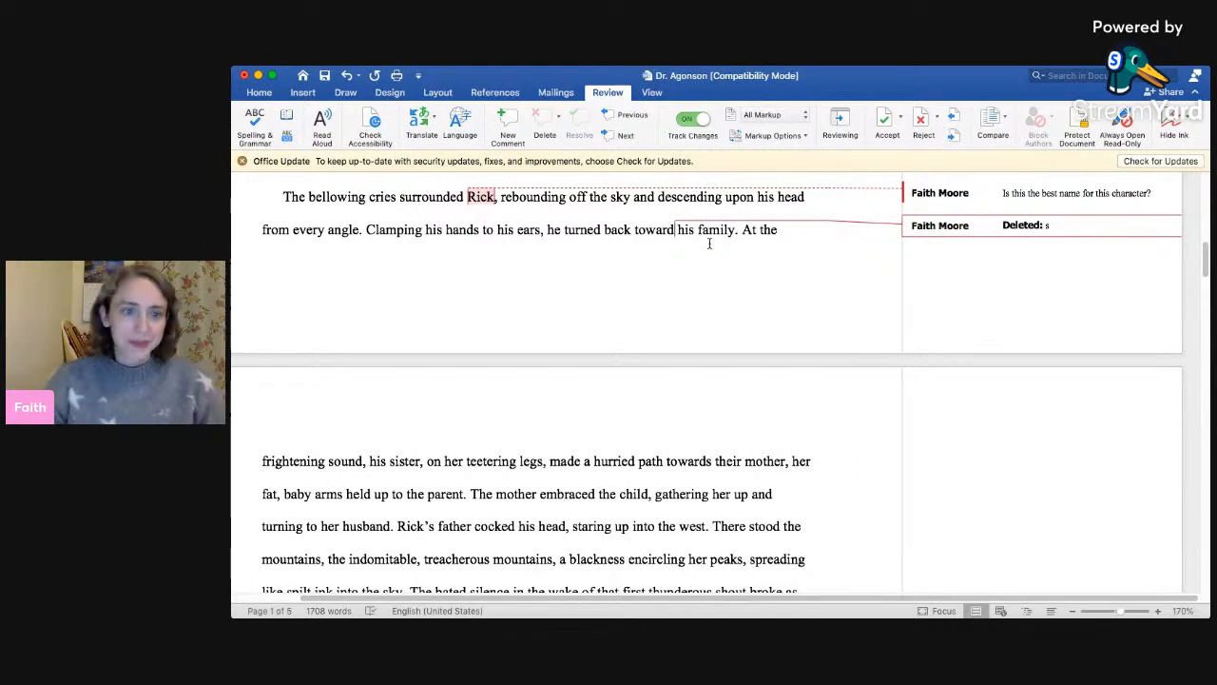
pyautogui.scroll(-3, 713, 433)
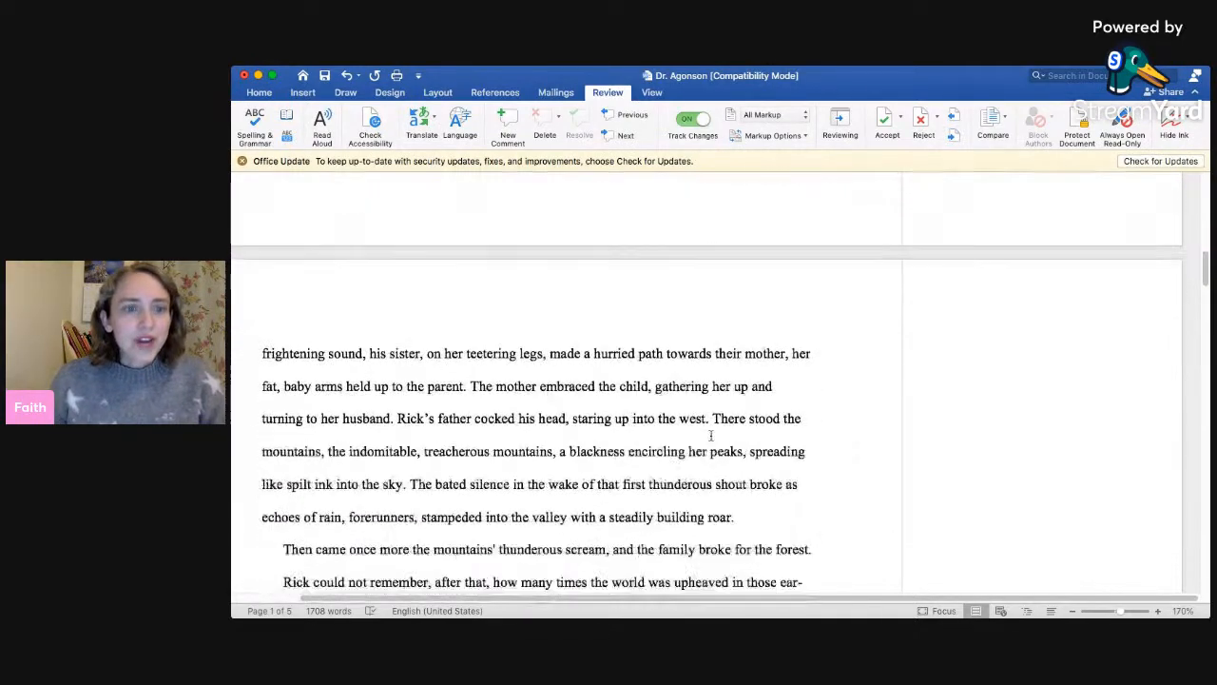
pyautogui.scroll(-2, 717, 436)
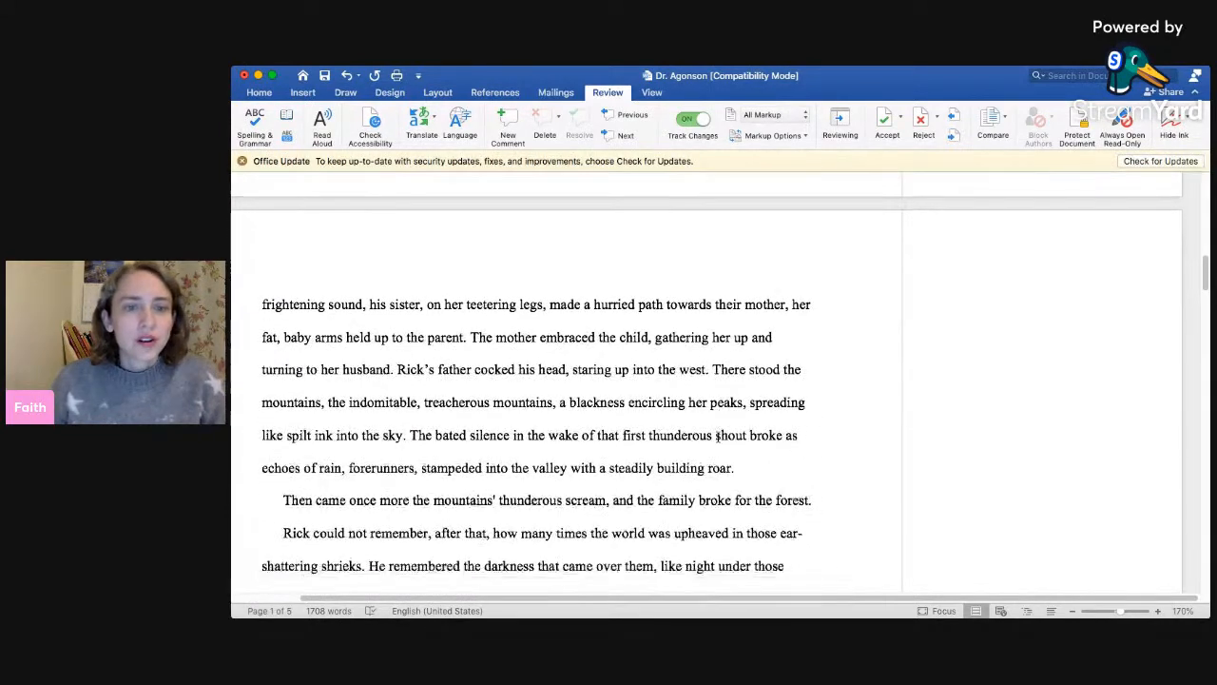
pyautogui.scroll(-1, 717, 437)
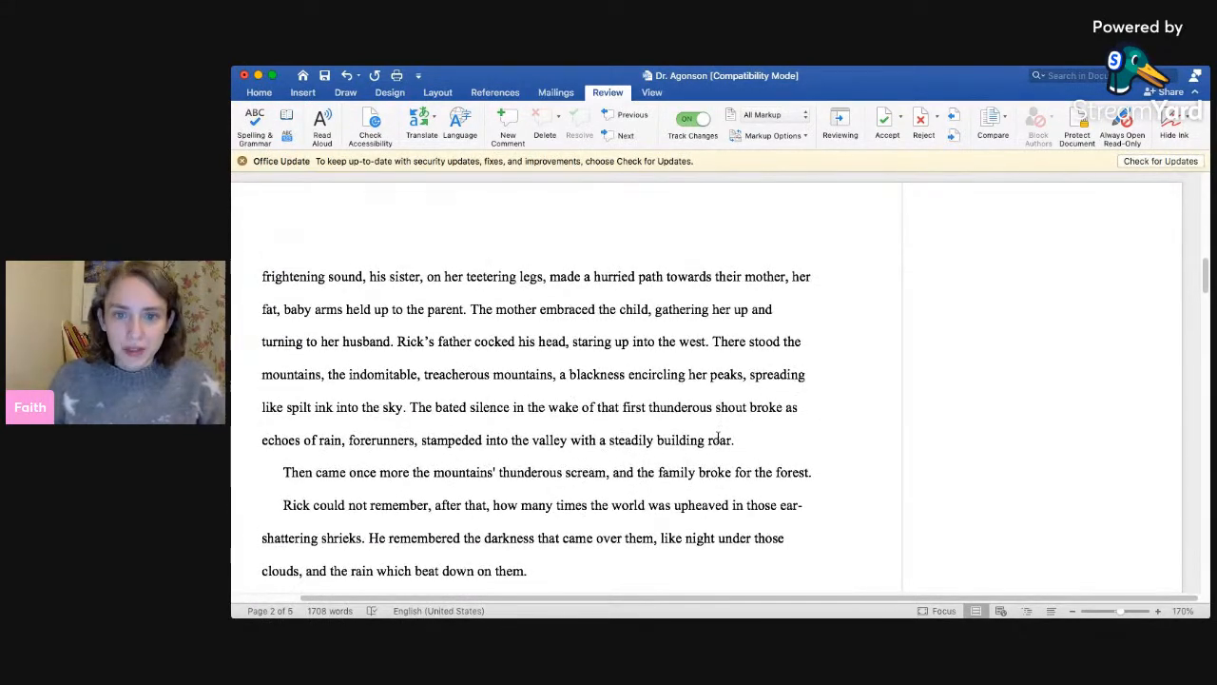
pyautogui.click(713, 276)
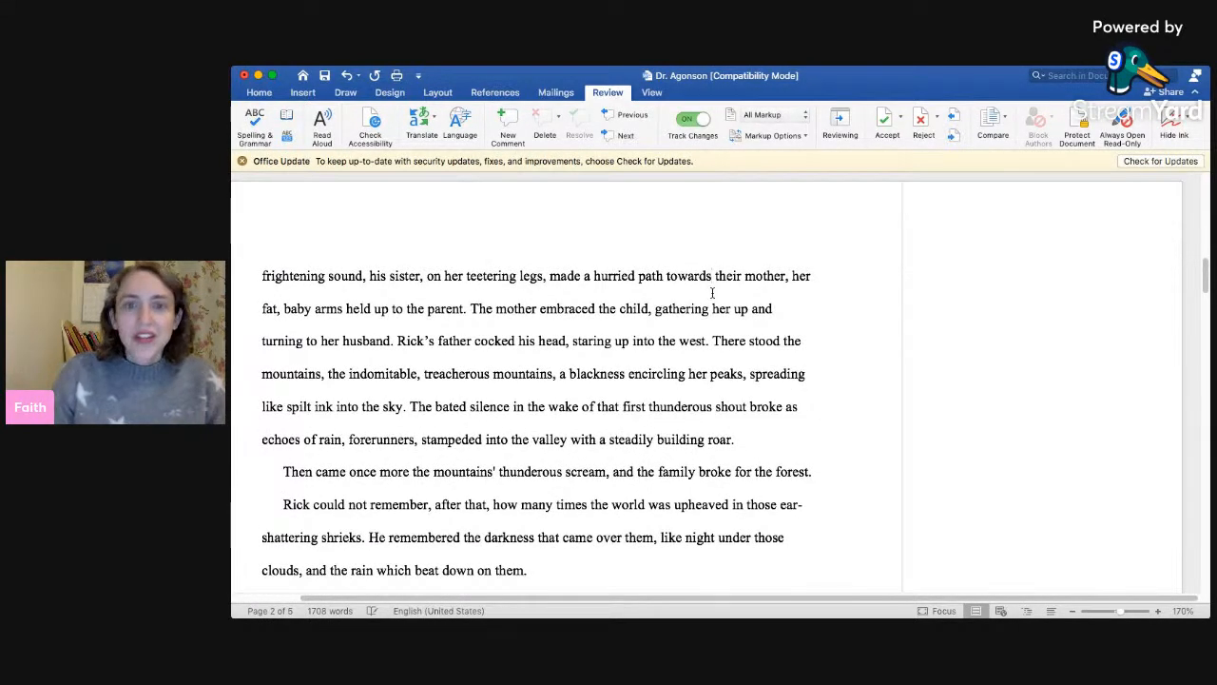
pyautogui.press('BackSpace')
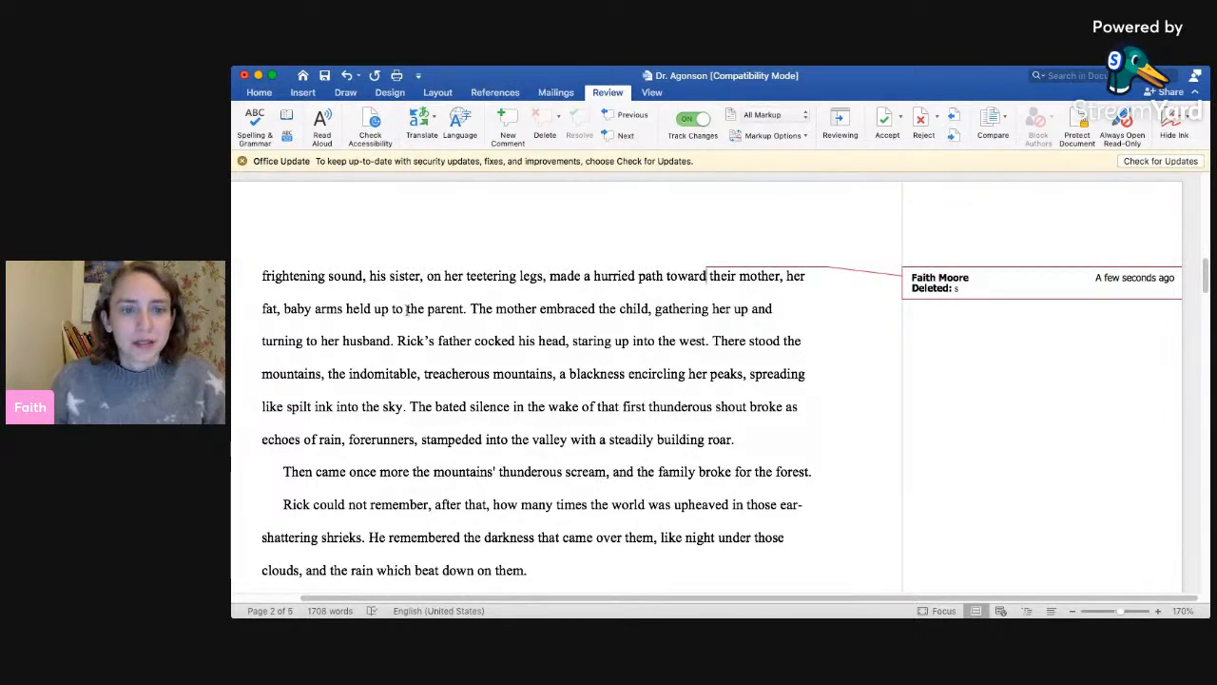
# - Replace "the parent" with "her" after "held up to", and "her" before "peaks" with "their"
pyautogui.moveTo(406, 310); pyautogui.dragTo(452, 315)
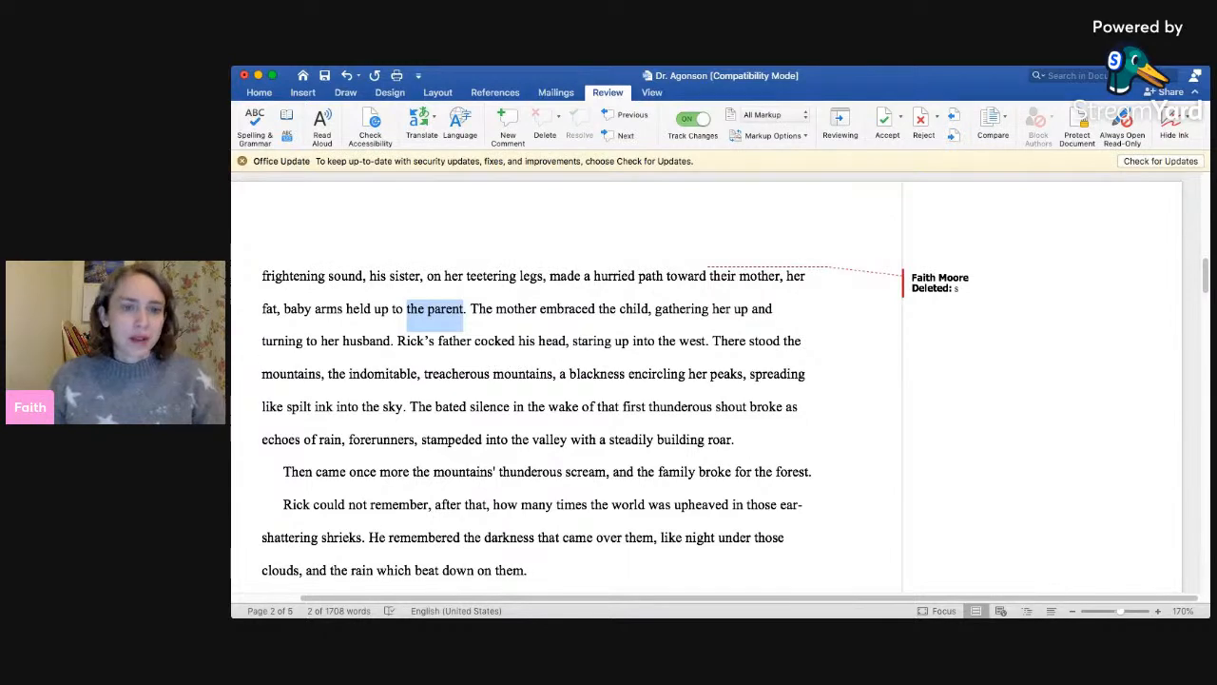
pyautogui.write('her')
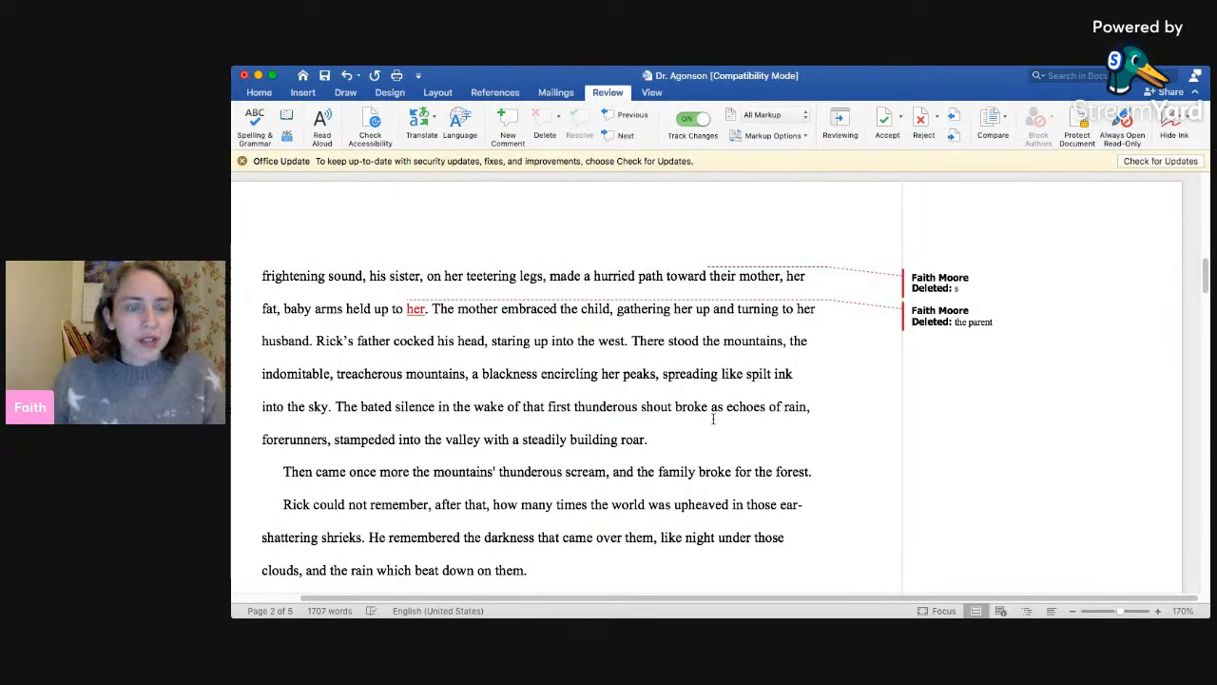
pyautogui.scroll(-1, 704, 418)
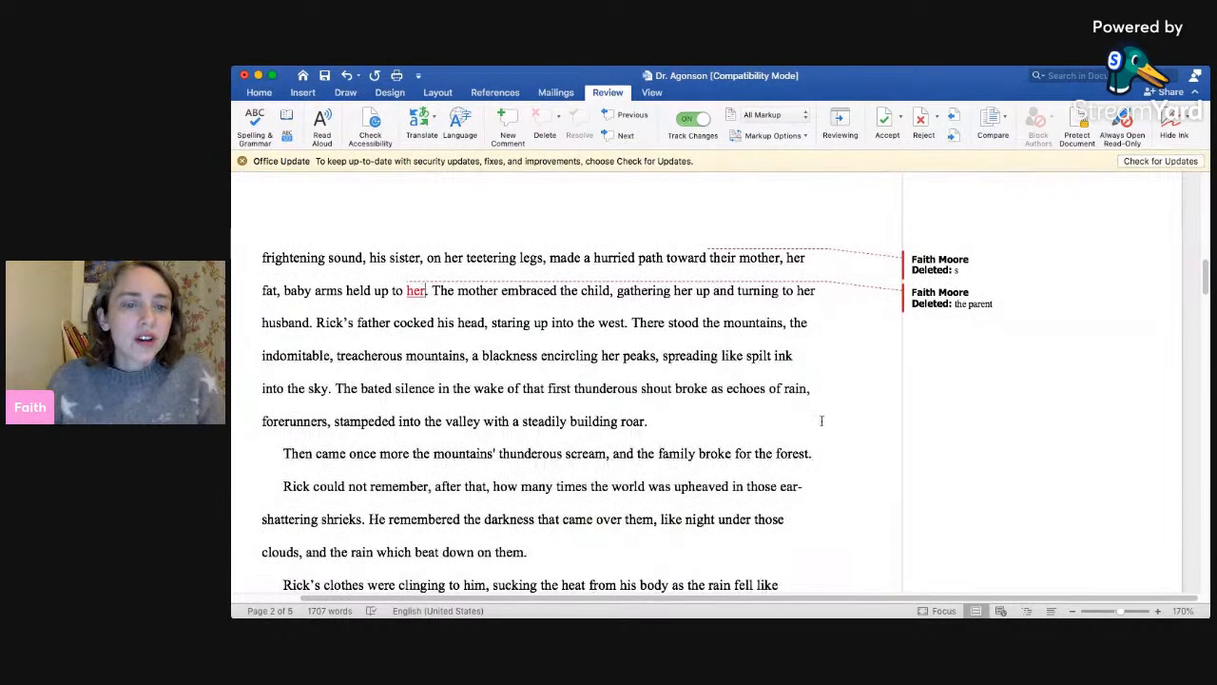
pyautogui.scroll(-2, 824, 418)
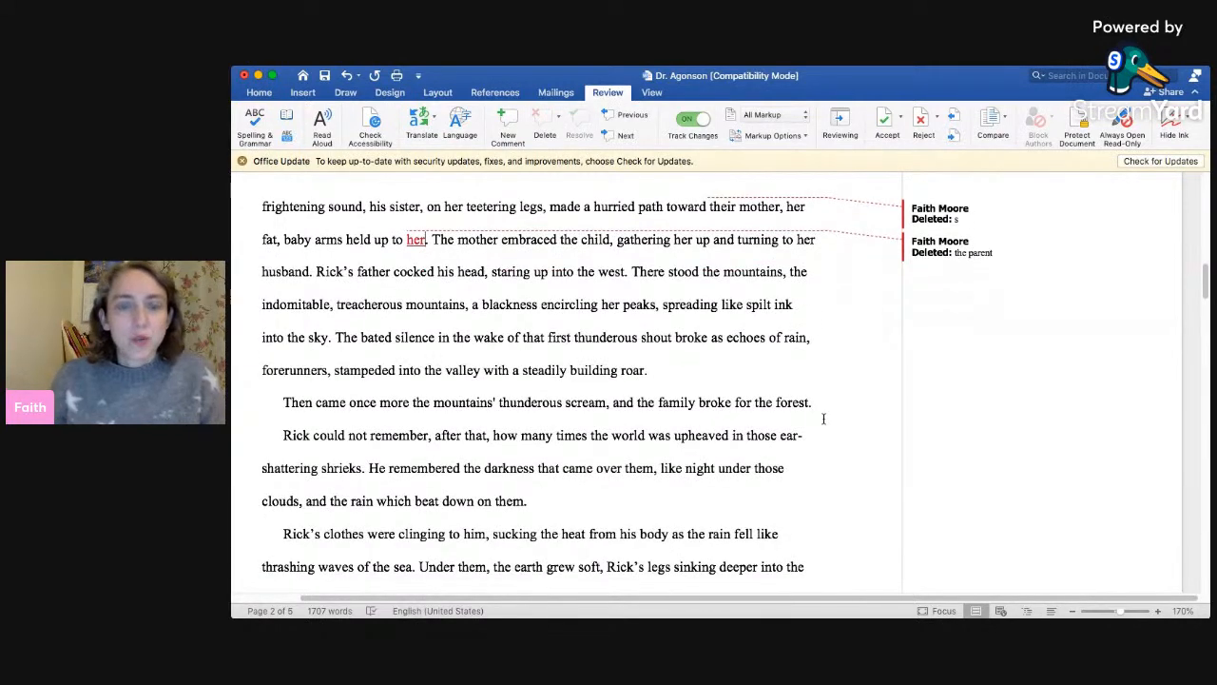
pyautogui.scroll(-1, 735, 416)
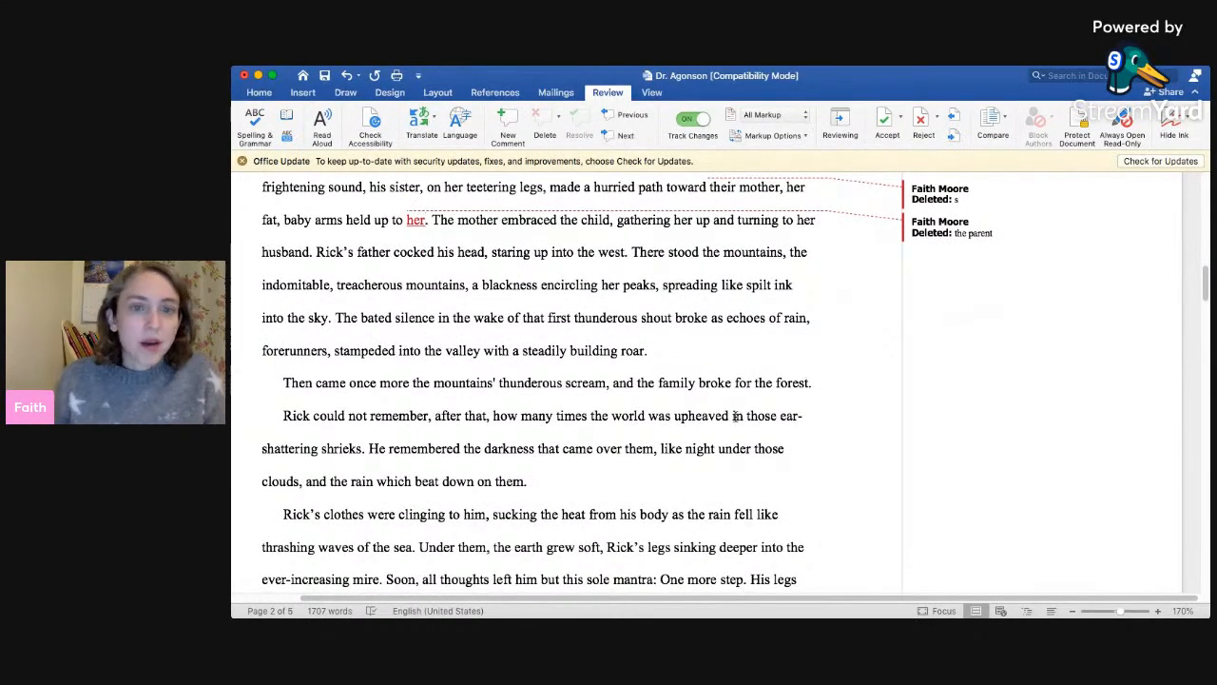
pyautogui.doubleClick(611, 285)
pyautogui.write('their')
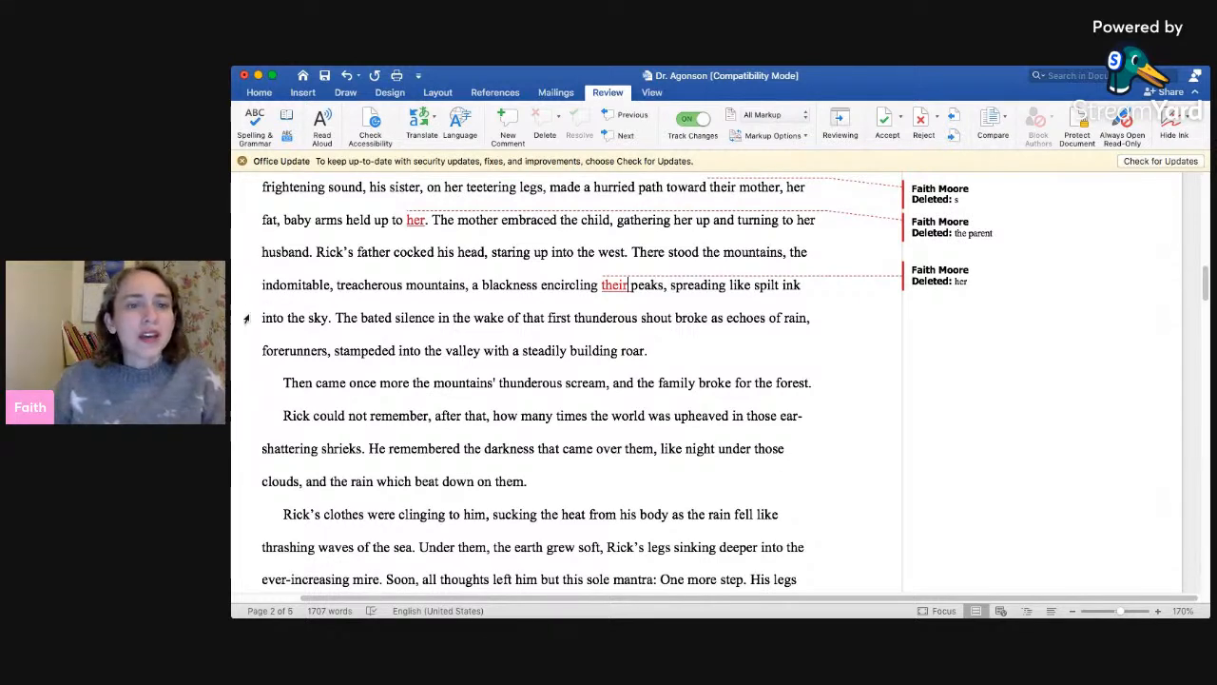
# - Add a comment on "bated silence": "Bated doesn't work for me here."
pyautogui.moveTo(363, 320); pyautogui.dragTo(435, 320)
pyautogui.click(506, 124)
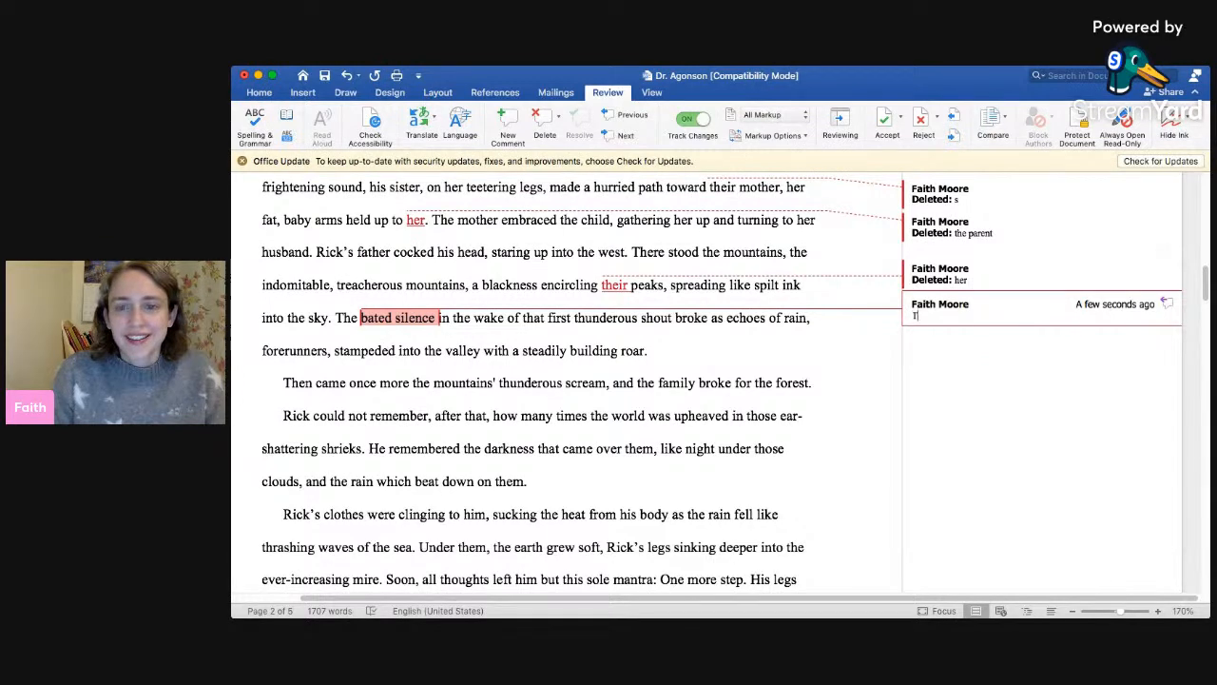
pyautogui.write("Bated doesn't")
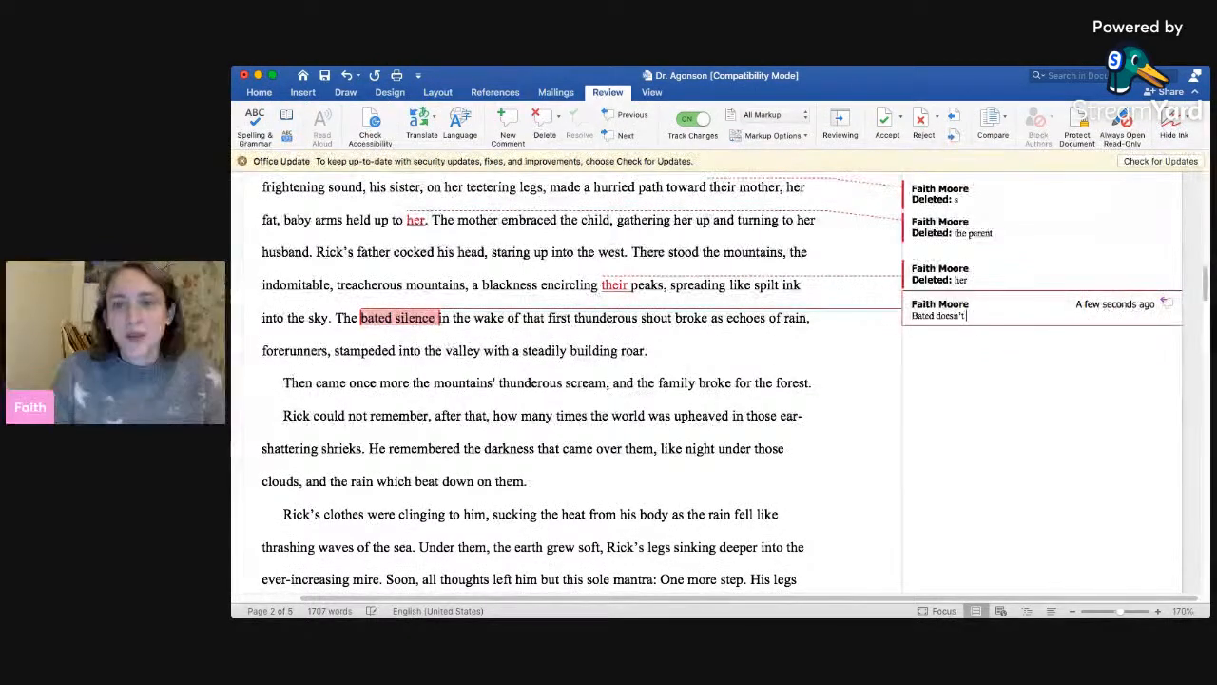
pyautogui.write(' work for me here.')
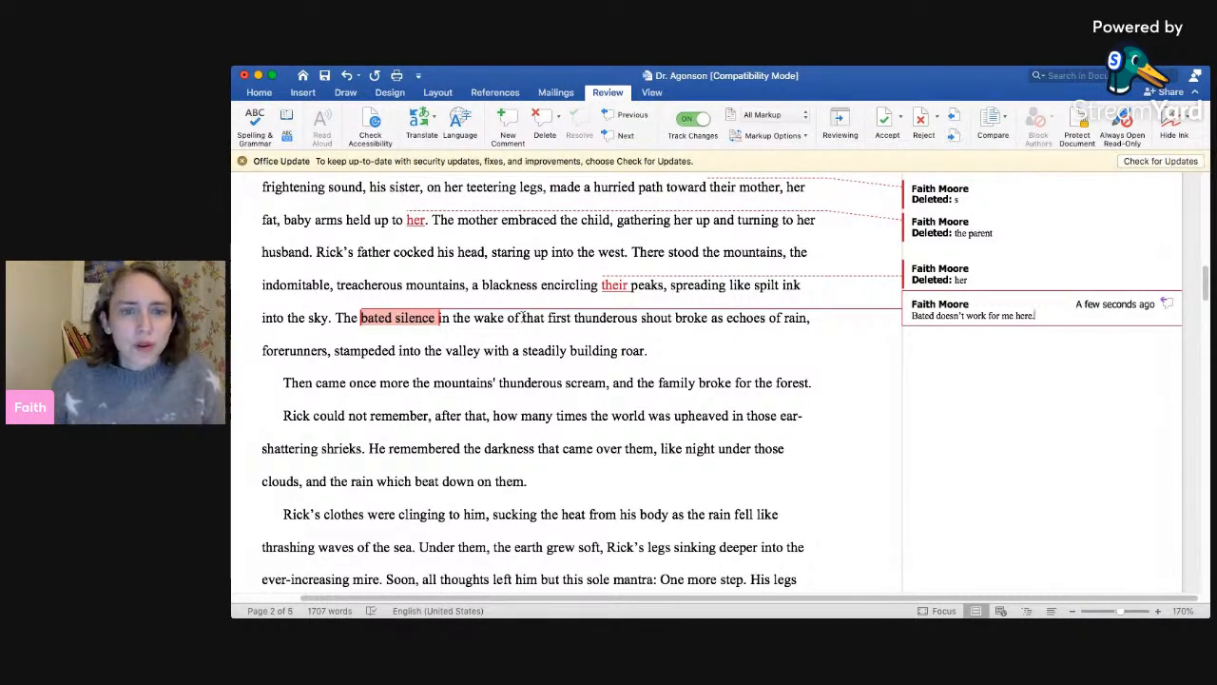
# - Comment on "that first thunderous shout" through "steadily building roar.": "There's too much going on here and it's rather opaque."
pyautogui.moveTo(523, 317); pyautogui.dragTo(647, 352)
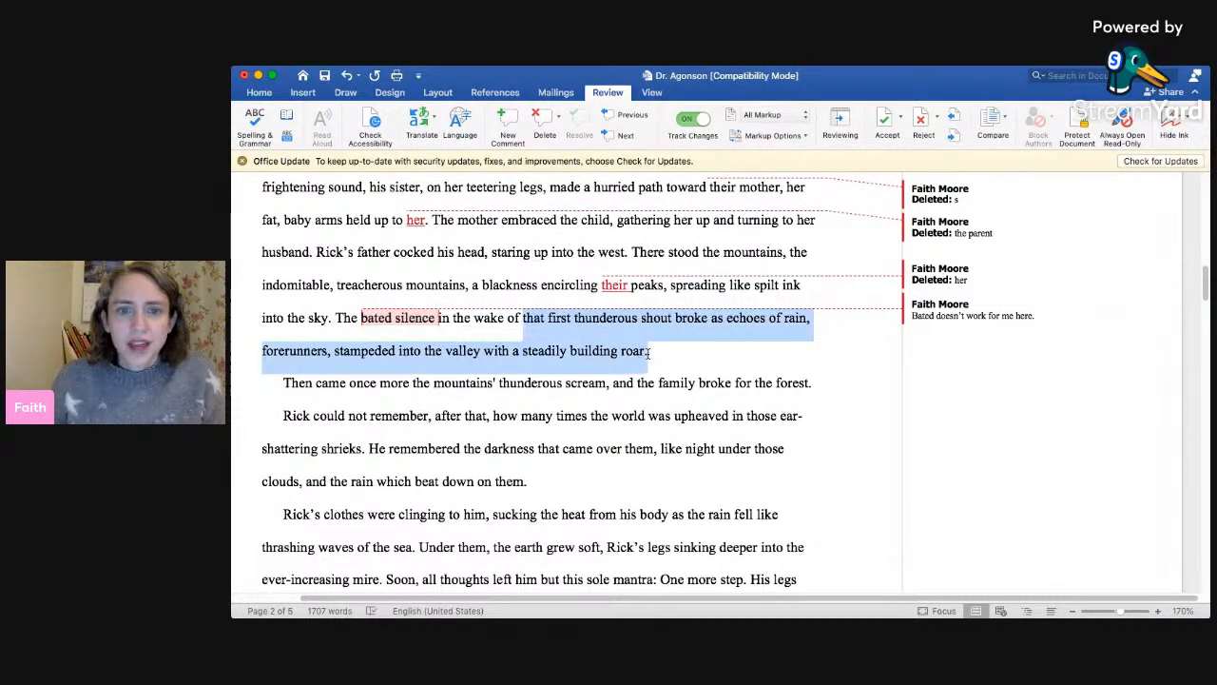
pyautogui.click(502, 123)
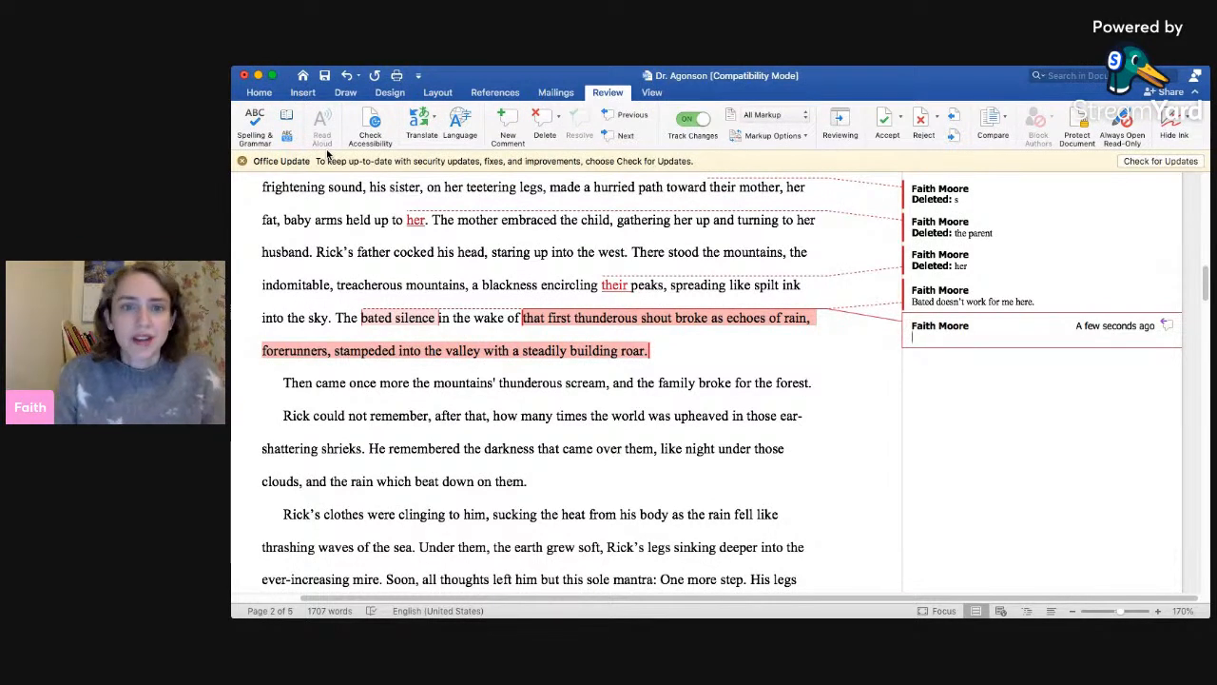
pyautogui.write("There's t")
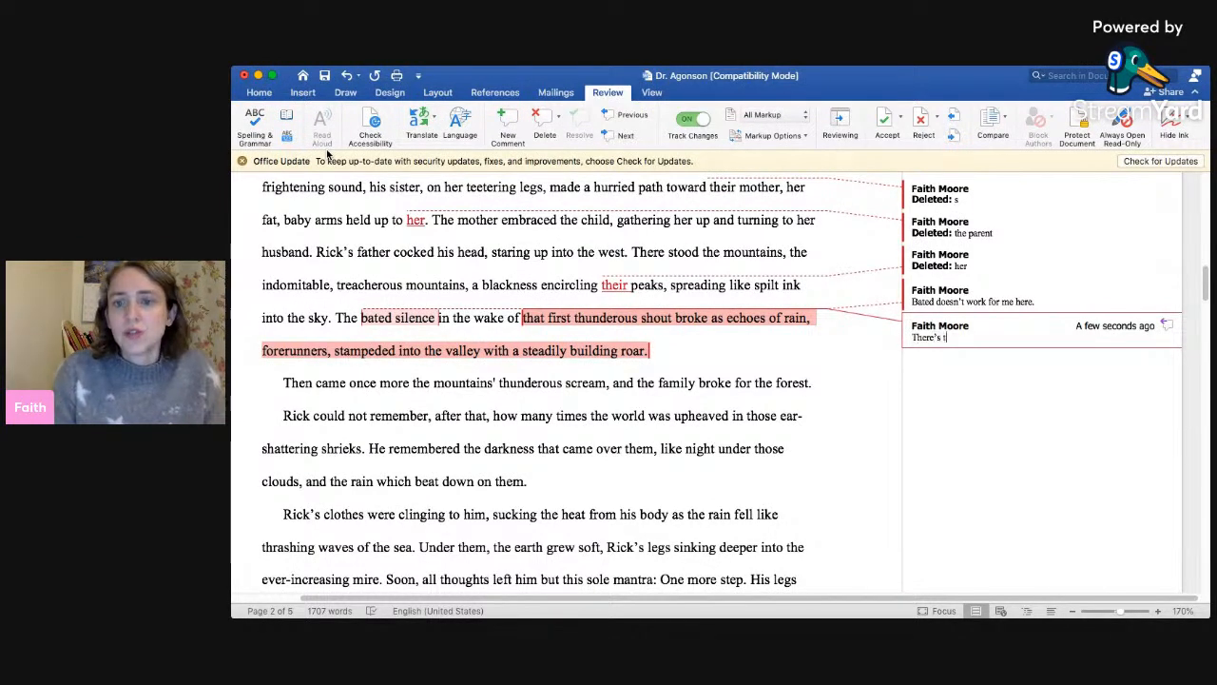
pyautogui.write('oo much going on here a')
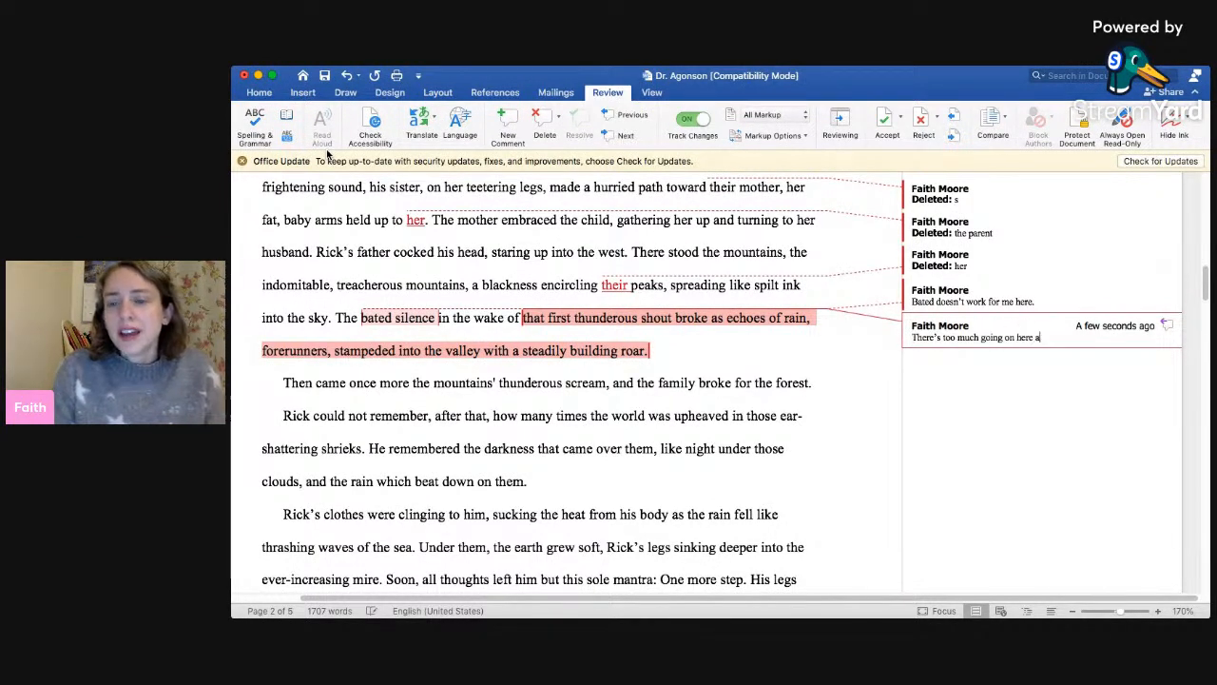
pyautogui.write("nd it's rather opq=a")
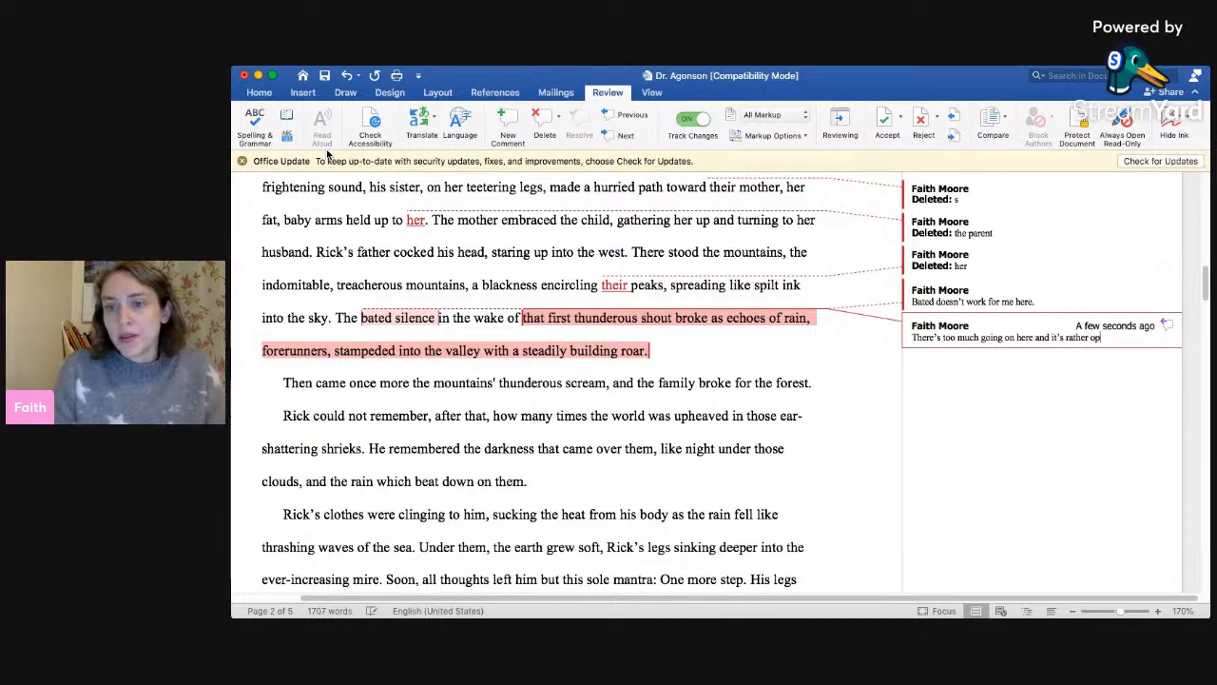
pyautogui.press('BackSpace')
pyautogui.press('BackSpace')
pyautogui.press('BackSpace')
pyautogui.write('aque.')
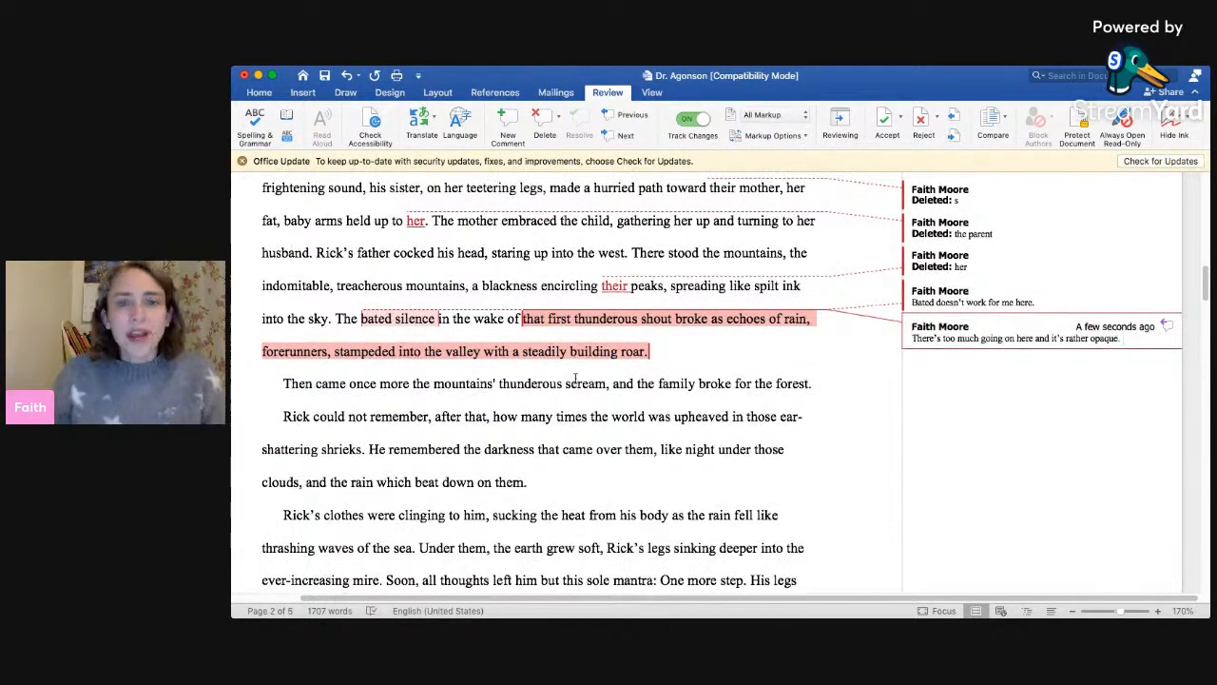
pyautogui.scroll(2, 365, 187)
pyautogui.press('super+Tab')
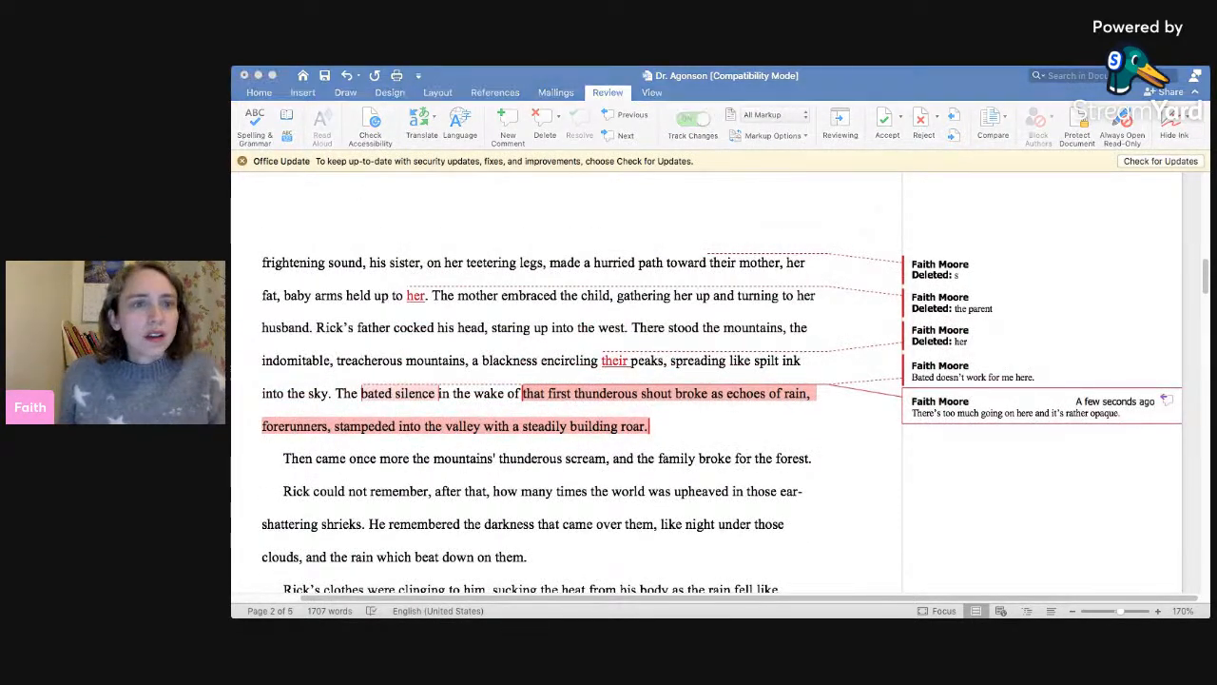